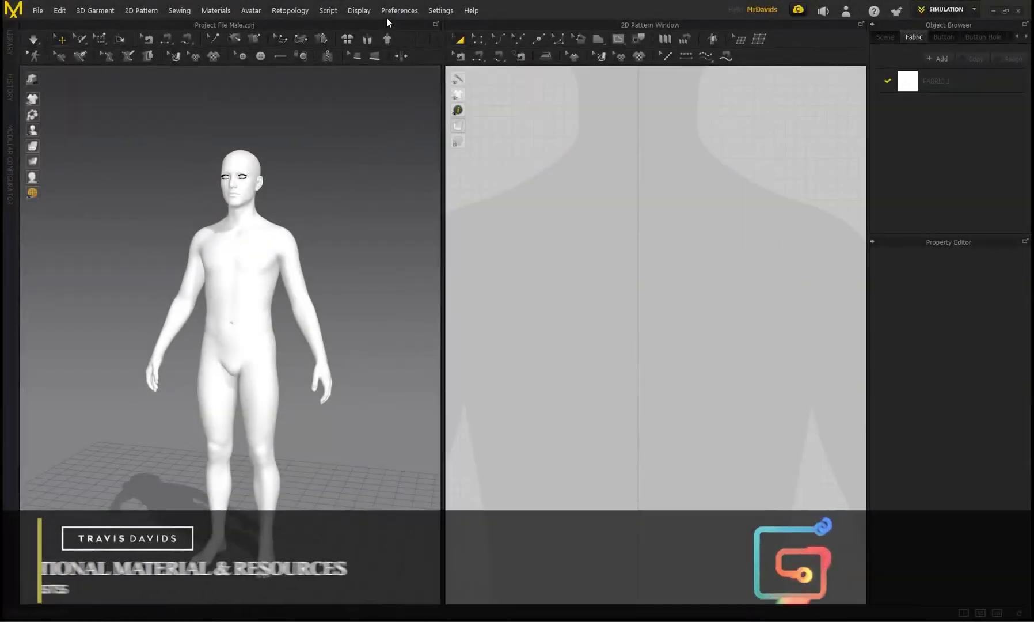
- Set the transform gizmo to use local coordinates
click(394, 12)
mouse_move(401, 24)
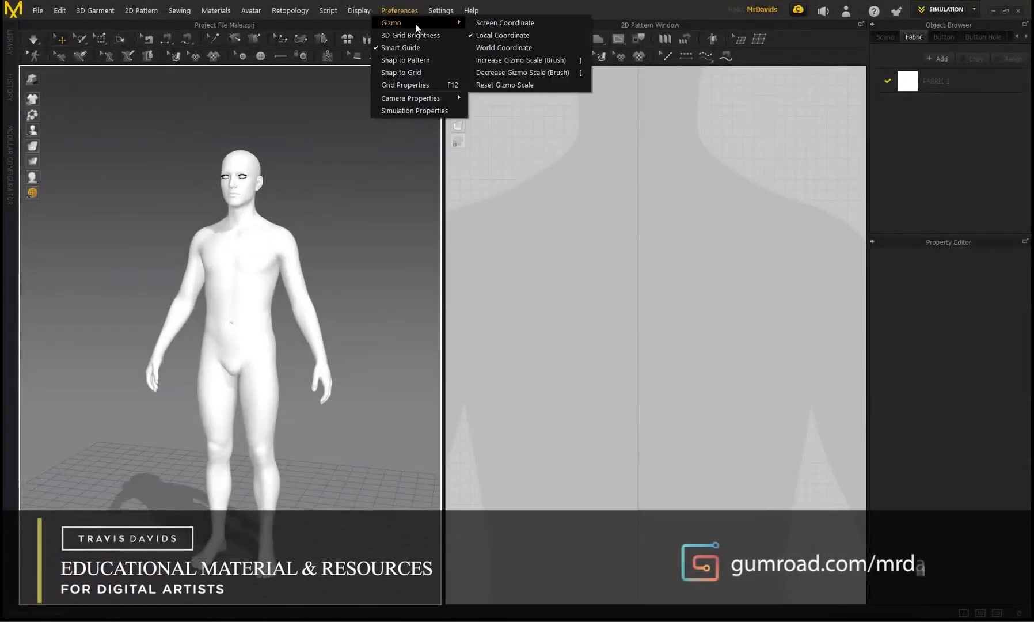
click(517, 35)
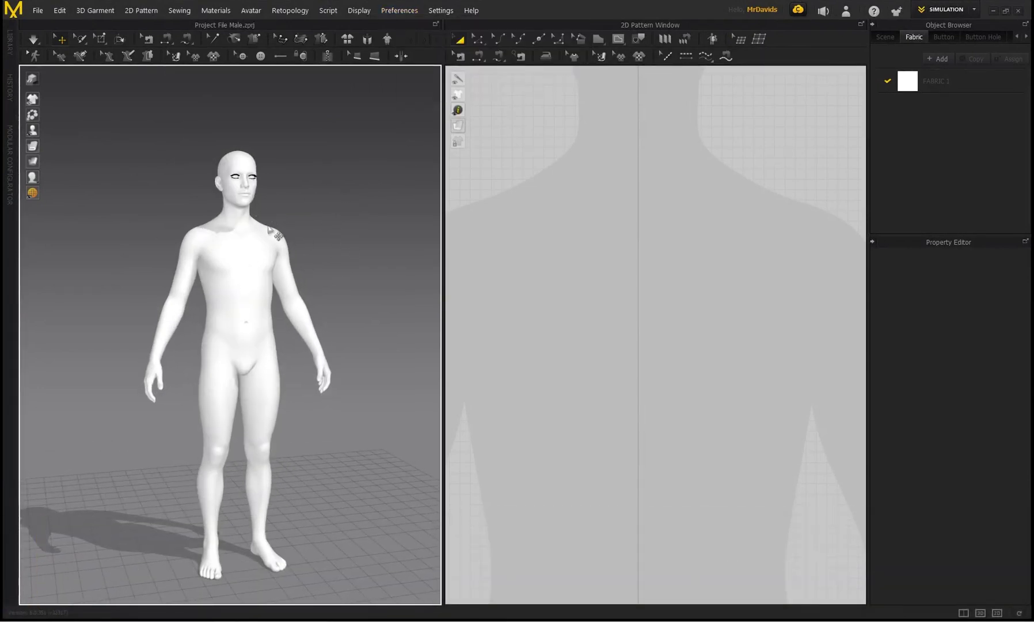
- Open the project file Project File Male.zprj from the Tie Project File folder
right_drag(307, 199, 312, 197)
click(37, 13)
mouse_move(82, 34)
click(161, 40)
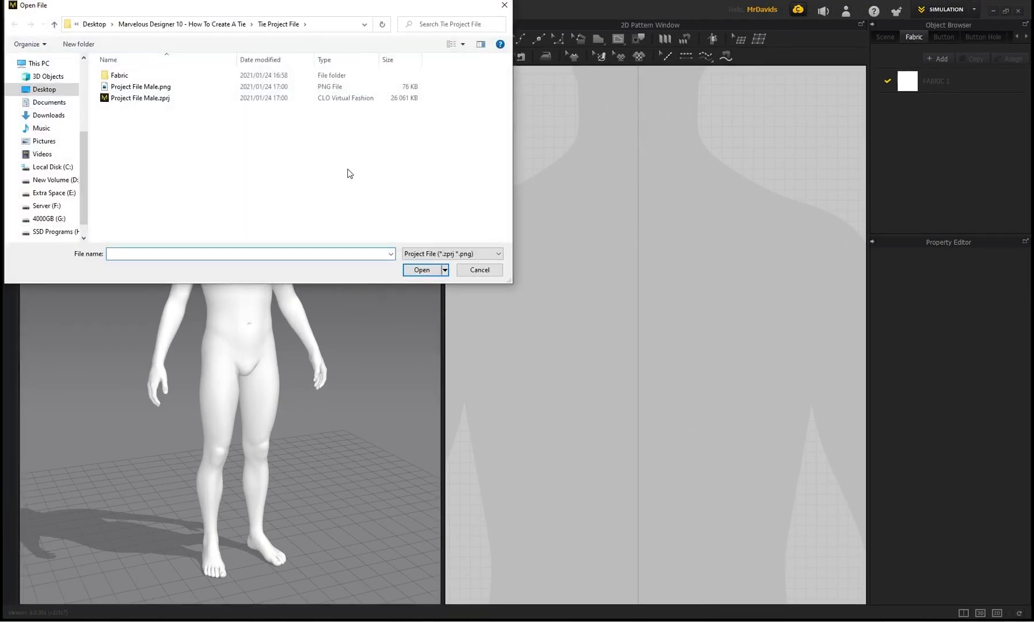
click(143, 100)
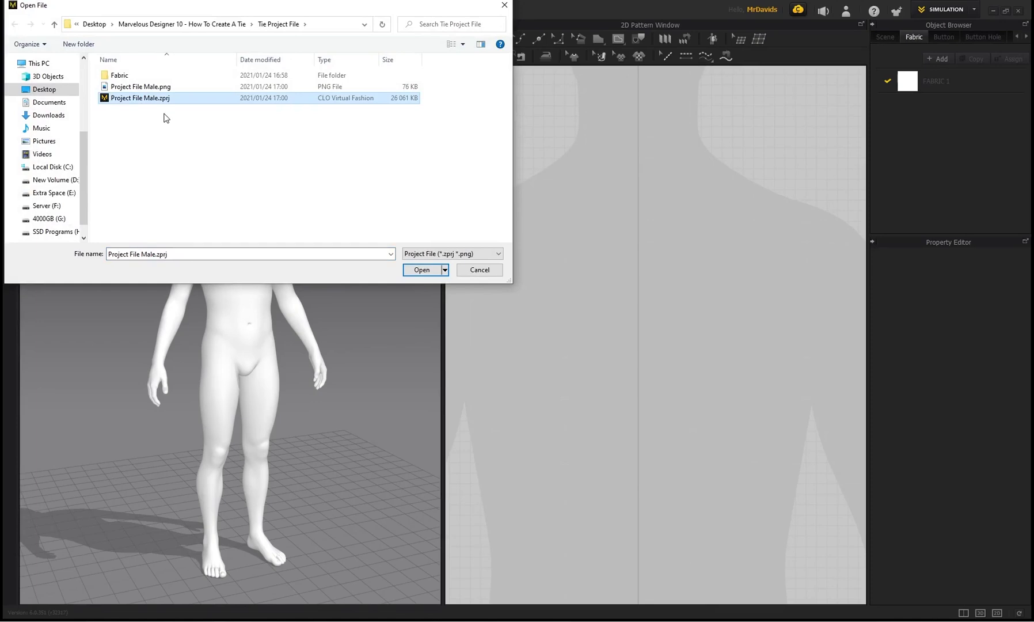
click(429, 275)
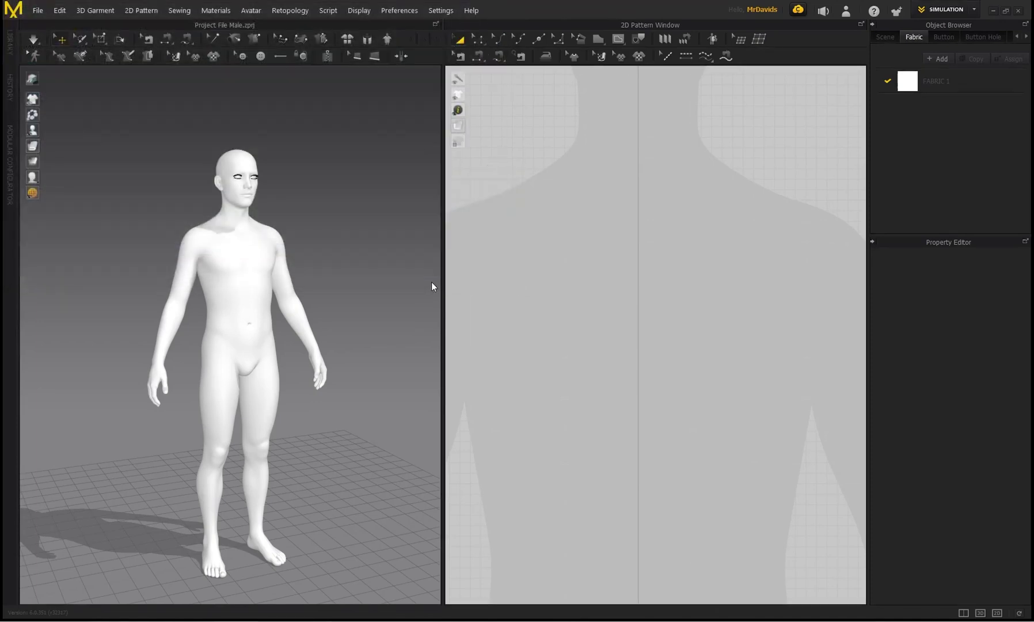
click(514, 353)
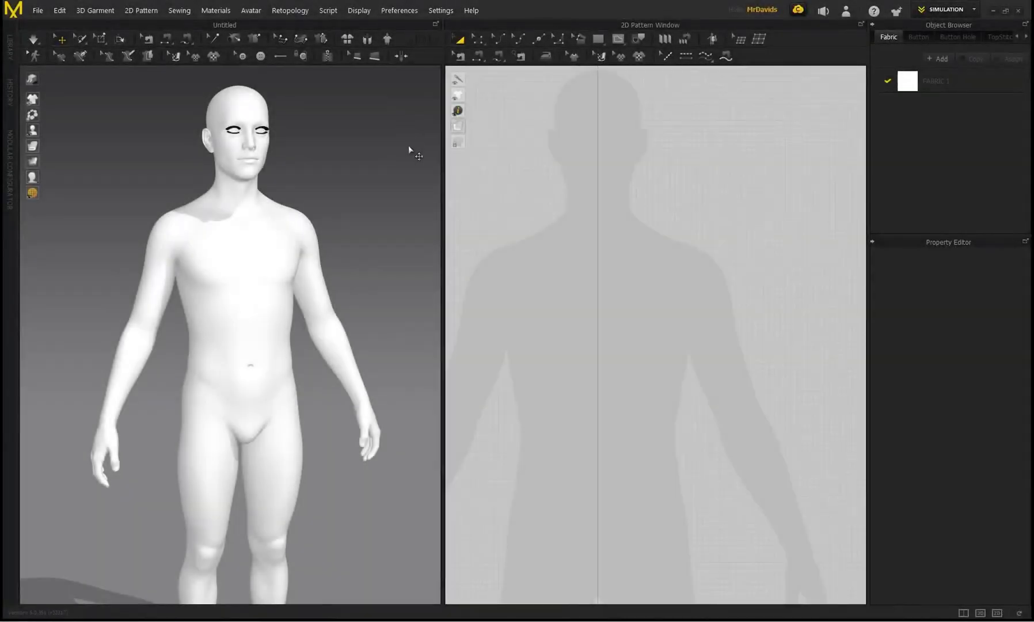
- Rename the default fabric to Tie and change its color to a medium grey, hex 6C6B6B
double_click(935, 80)
text(Tie)
key(Return)
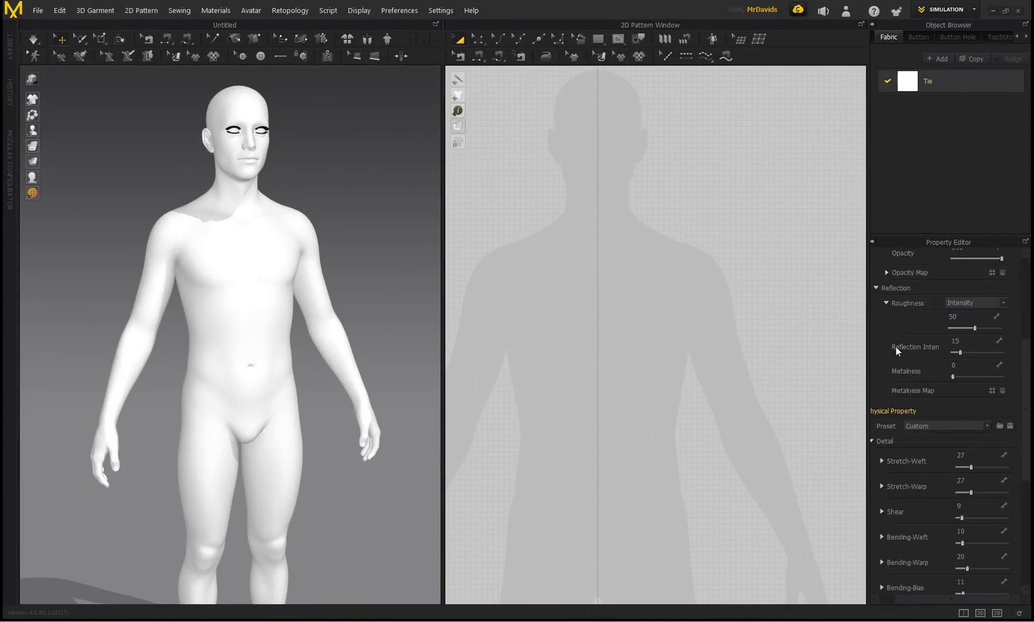
scroll(978, 385, up, 5)
click(1001, 395)
click(299, 184)
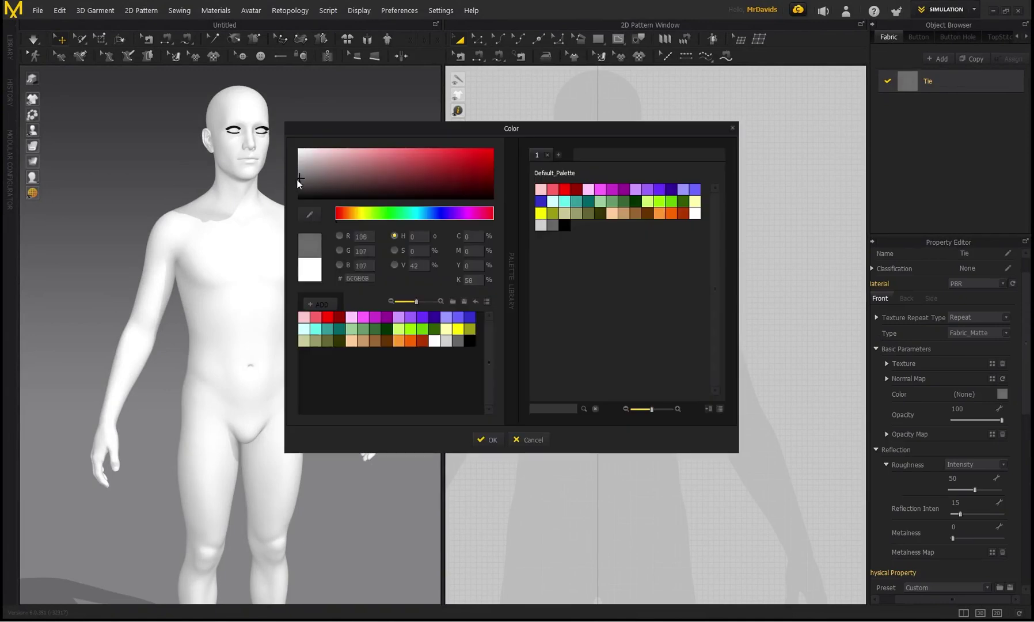
click(488, 439)
click(595, 194)
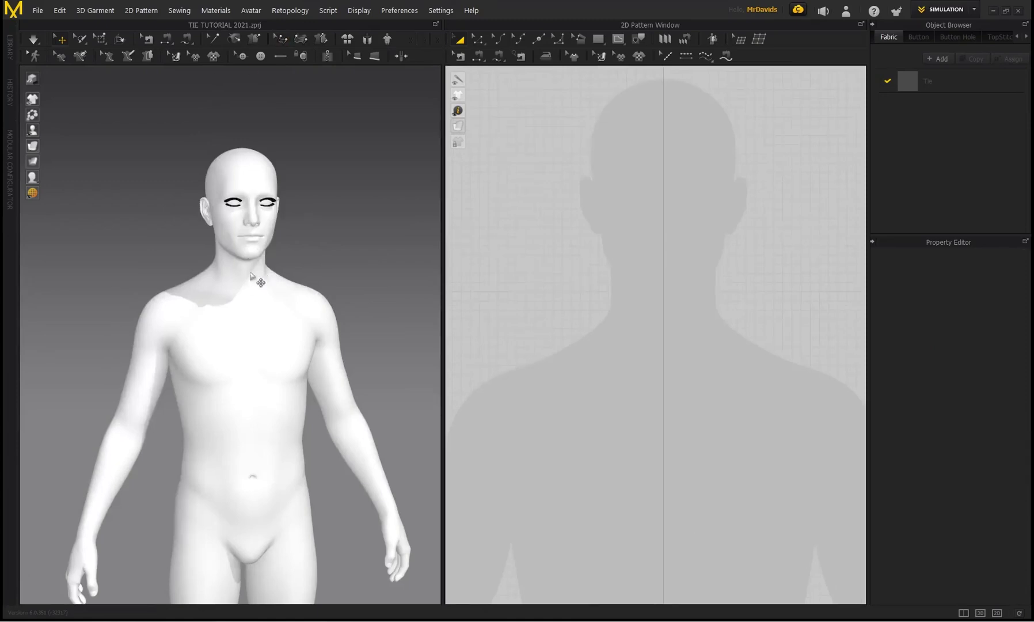
- Create a horizontal rectangle pattern 381 mm wide and 24 mm high across the avatar's neck
click(596, 39)
click(619, 67)
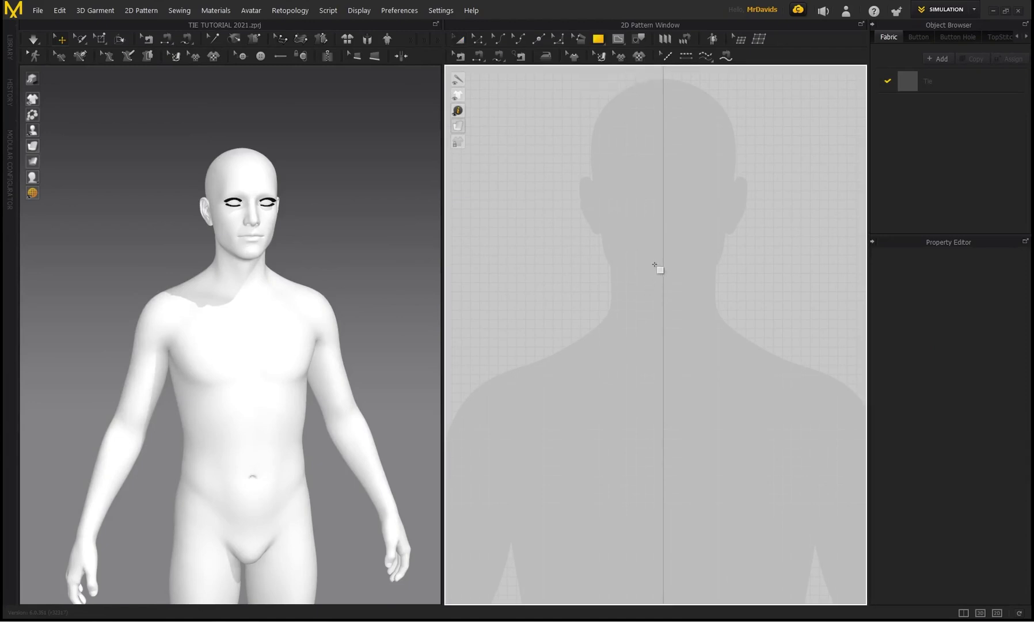
click(662, 273)
drag(518, 191, 502, 194)
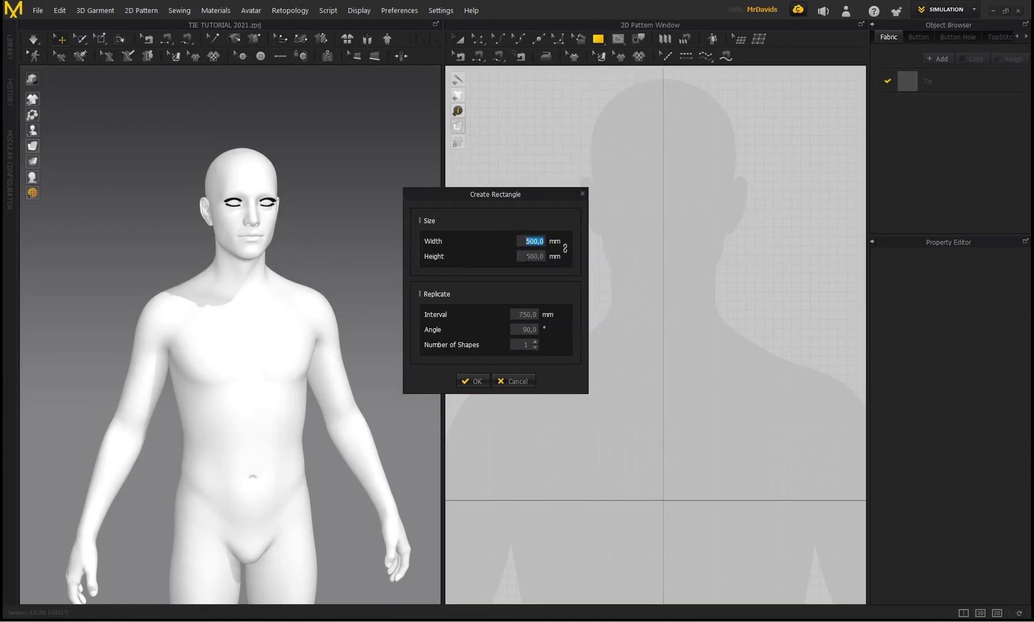
text(381)
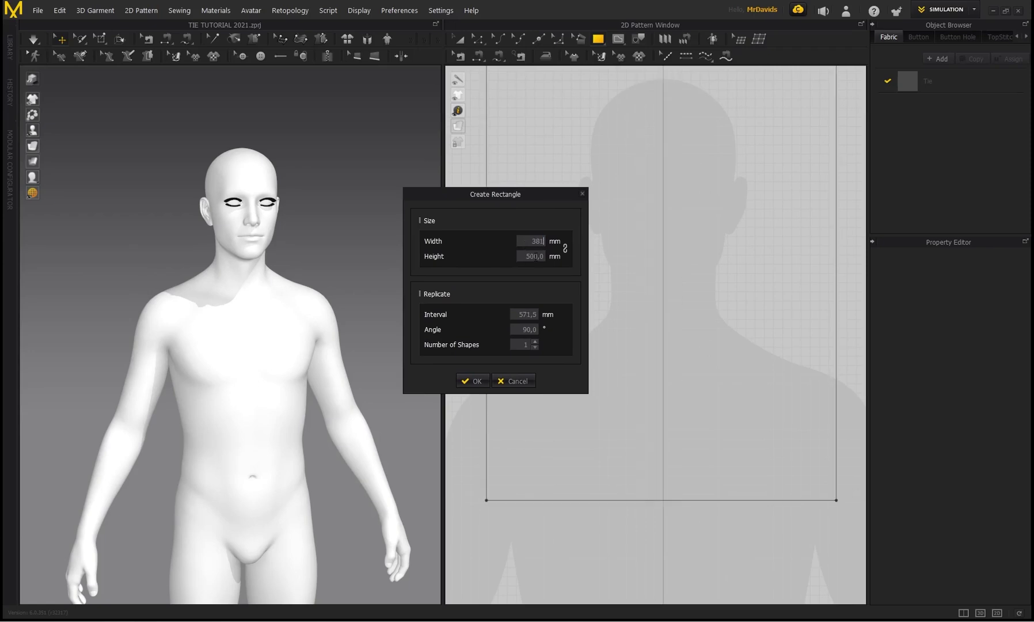
key(Tab)
text(24)
click(475, 382)
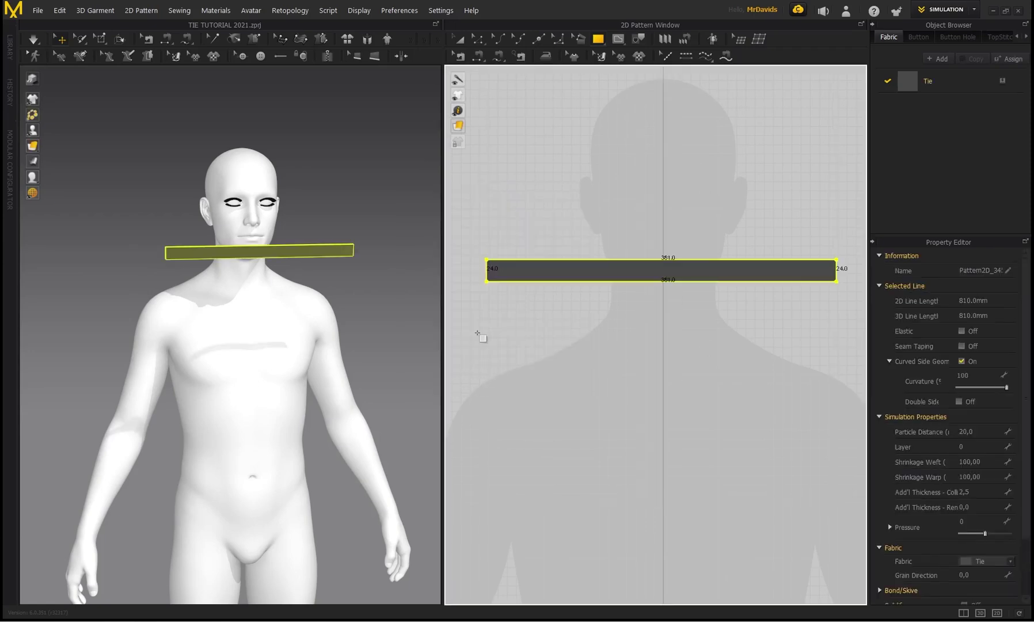
- Move the horizontal strip backwards in 3D from in front of the avatar's face to behind the neck
right_drag(178, 157, 63, 156)
mouse_move(33, 146)
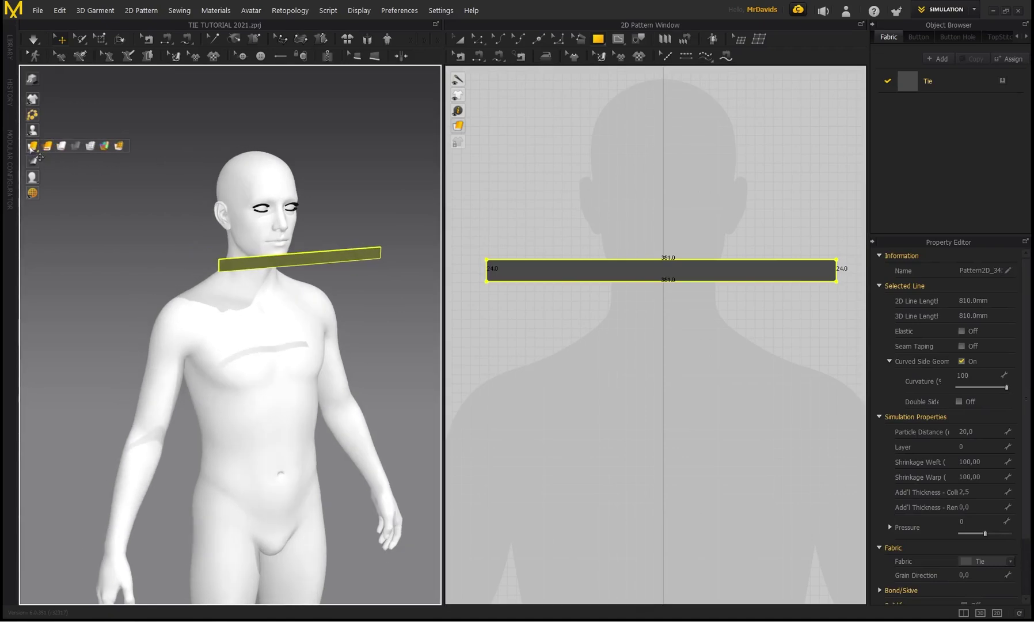
right_drag(173, 192, 264, 277)
click(276, 239)
click(251, 269)
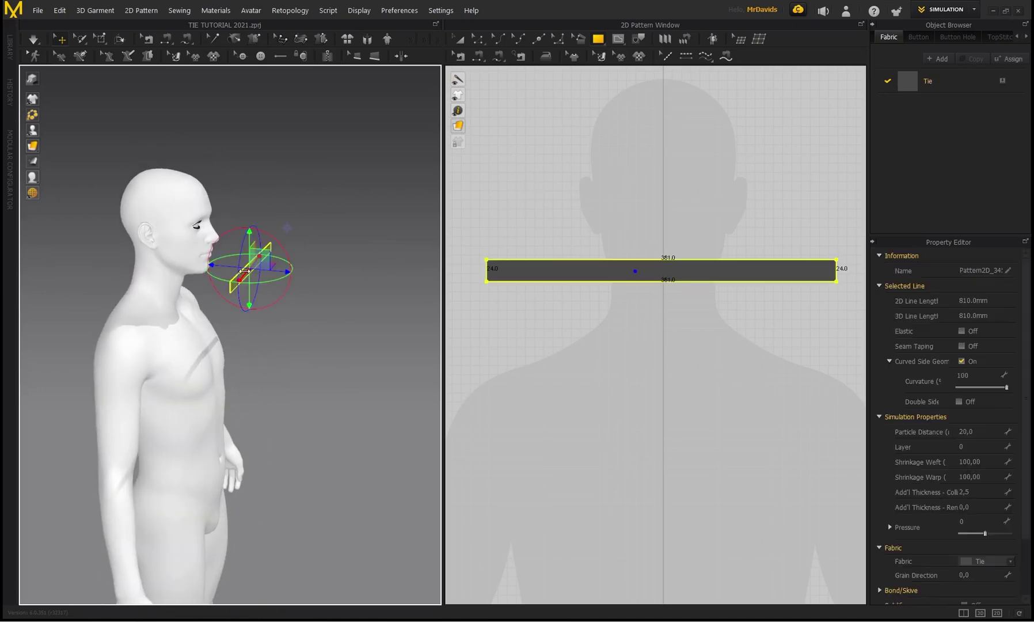
right_click(245, 270)
click(292, 289)
drag(282, 272, 134, 259)
scroll(166, 234, up, 3)
right_drag(173, 240, 166, 268)
click(180, 289)
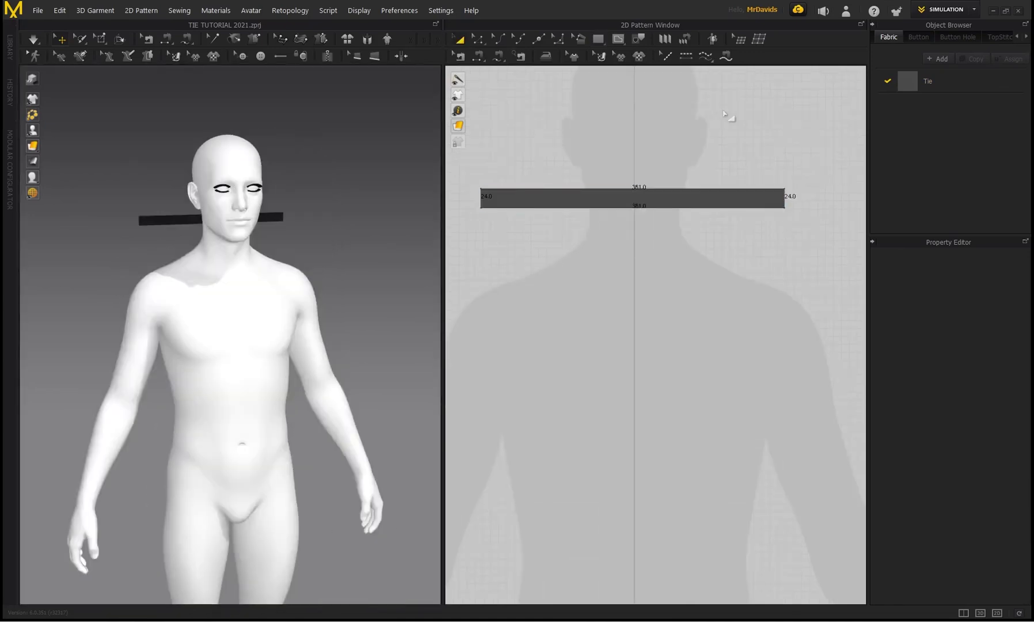
- Create a vertical rectangle pattern 48 mm wide and 300 mm high below the neck strip
click(598, 38)
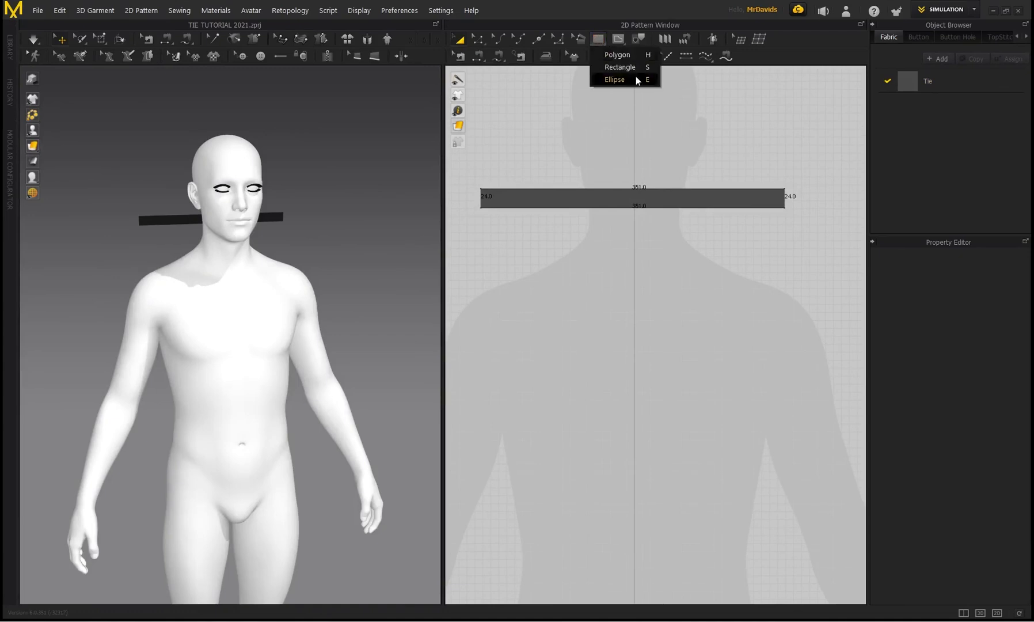
click(626, 69)
click(631, 381)
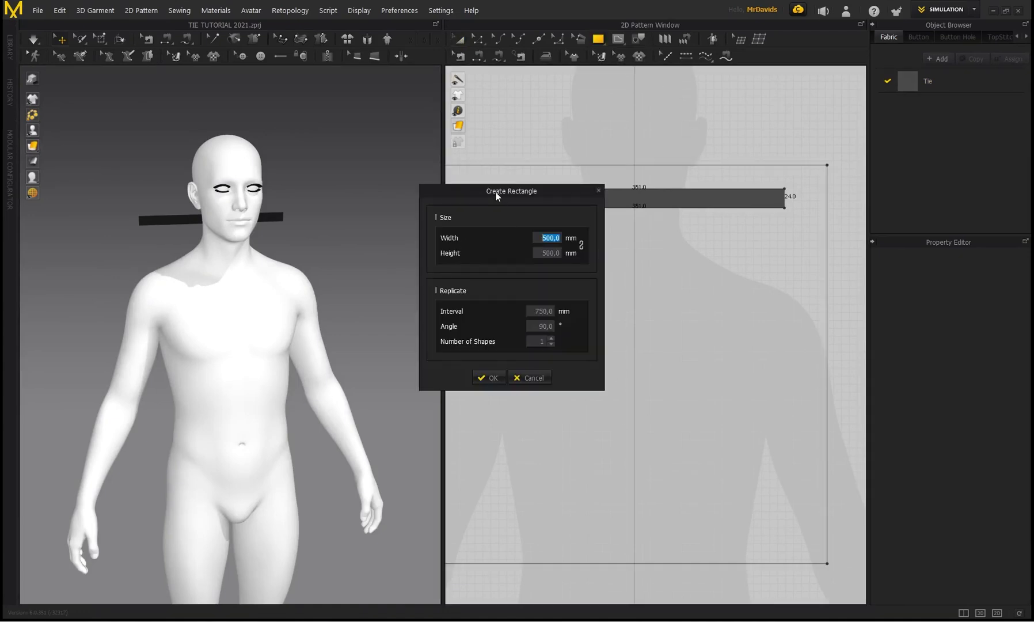
drag(497, 196, 423, 250)
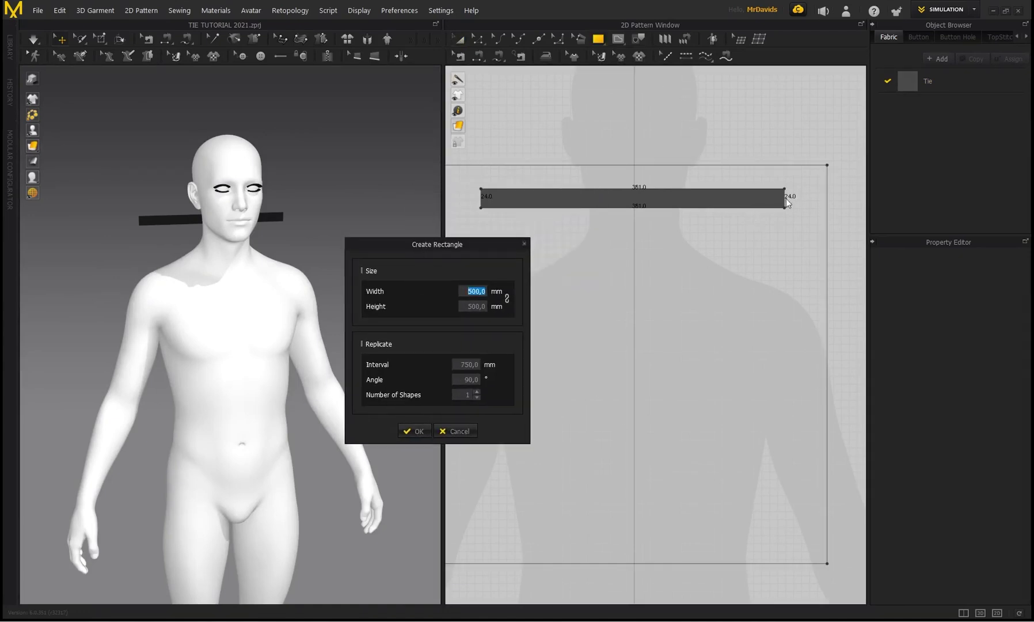
text(48)
text(300)
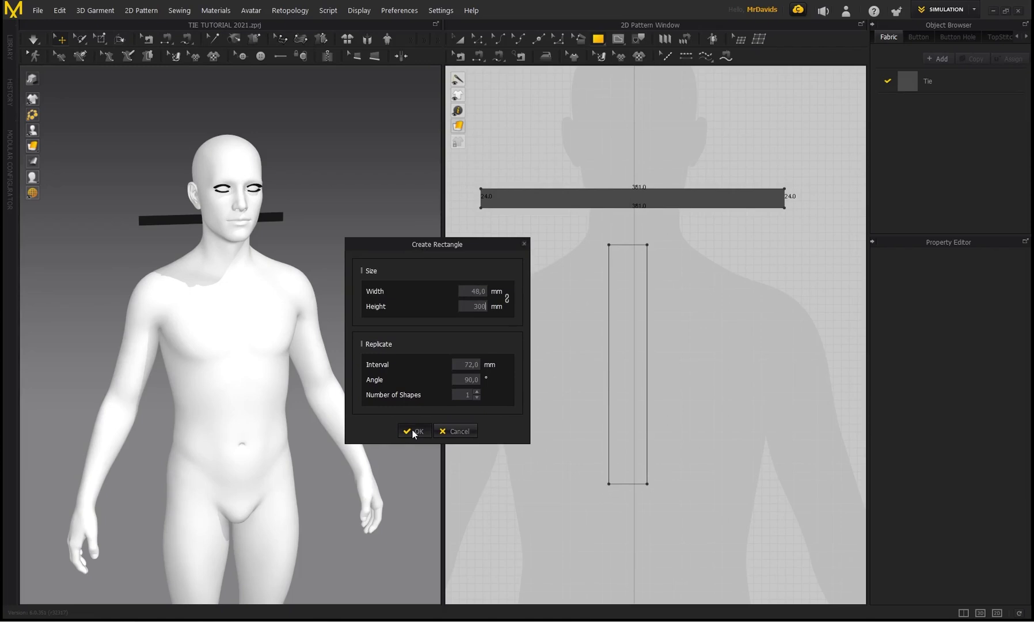
click(414, 432)
- Reposition the vertical rectangle so it is centred beneath the neck strip on the avatar's centre line
click(463, 40)
drag(637, 364, 641, 369)
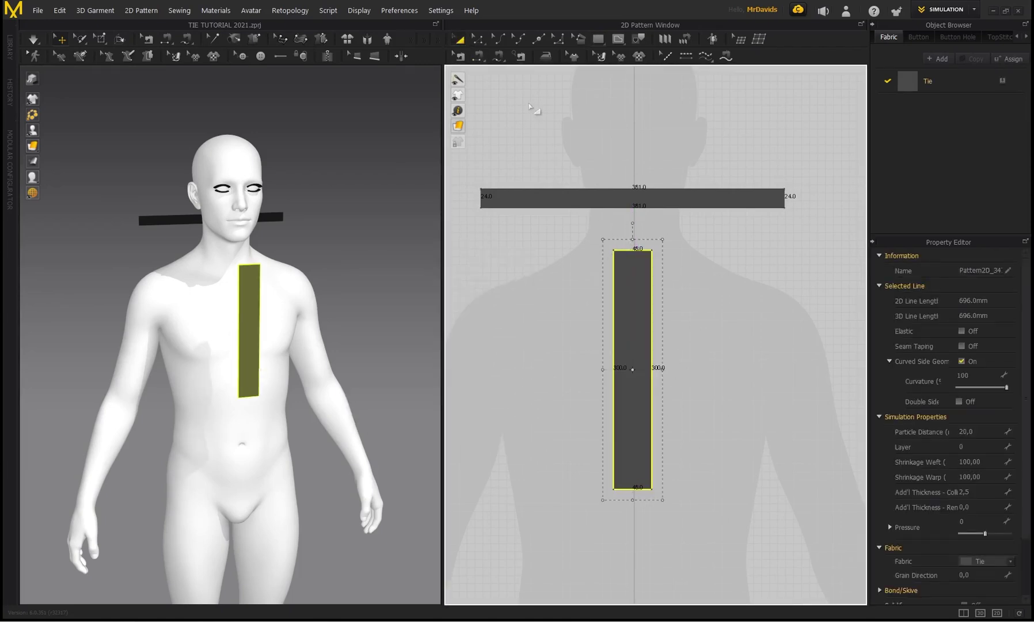
click(533, 103)
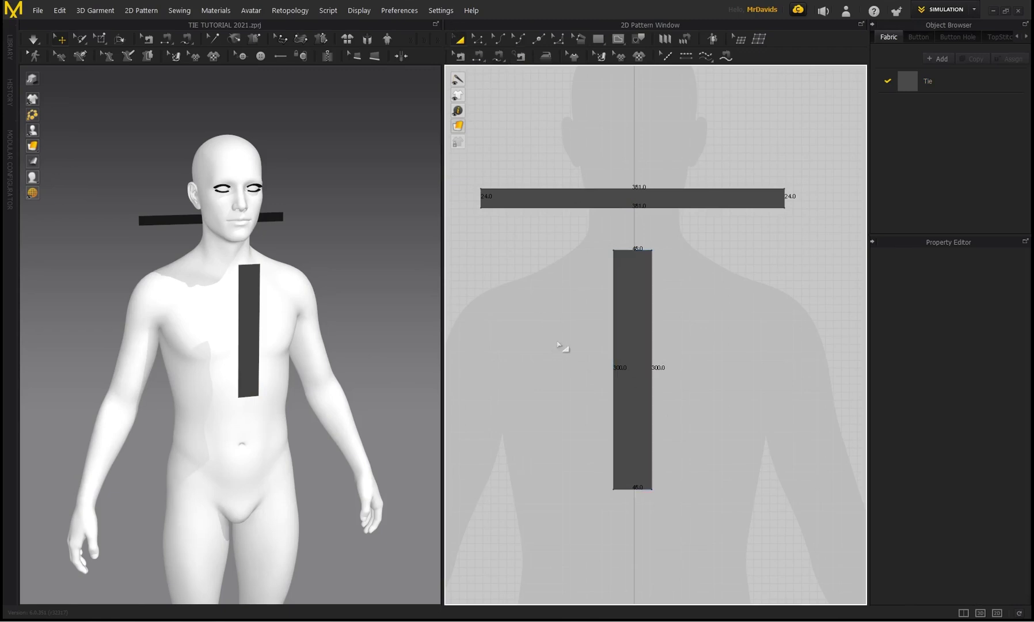
- Split the vertical pattern's bottom edge uniformly into 2 segments and pull the midpoint straight down, forming a tip with sides about 38 mm long
click(538, 39)
scroll(638, 489, up, 2)
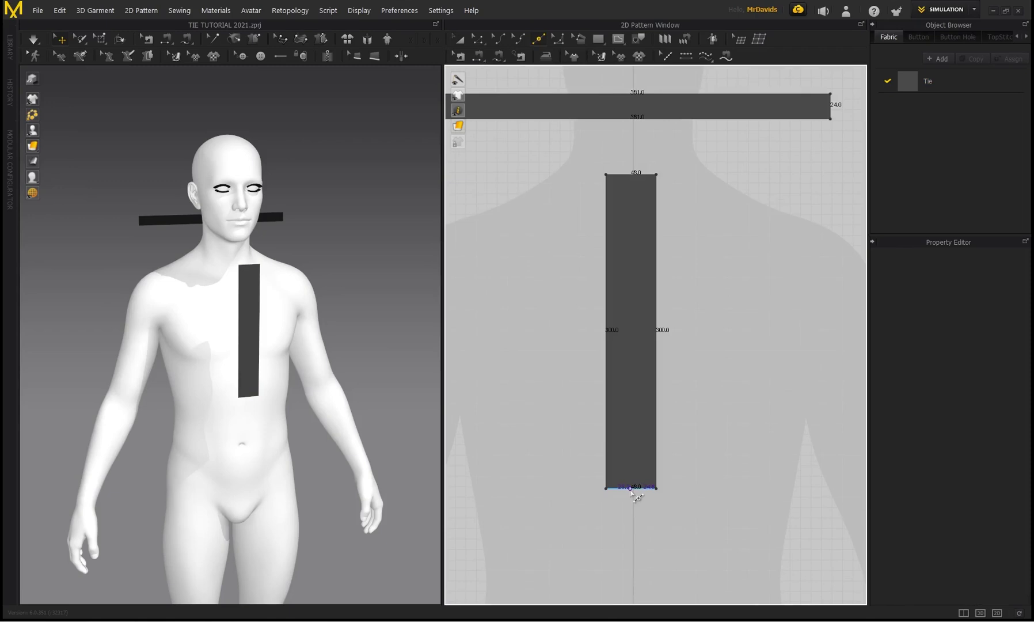
click(630, 488)
click(450, 326)
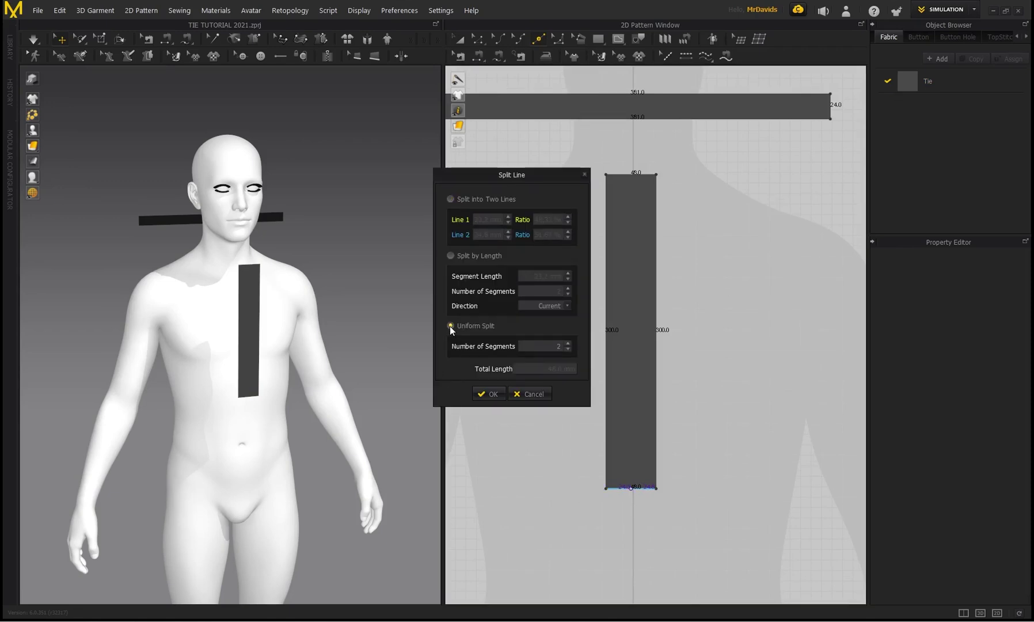
click(491, 396)
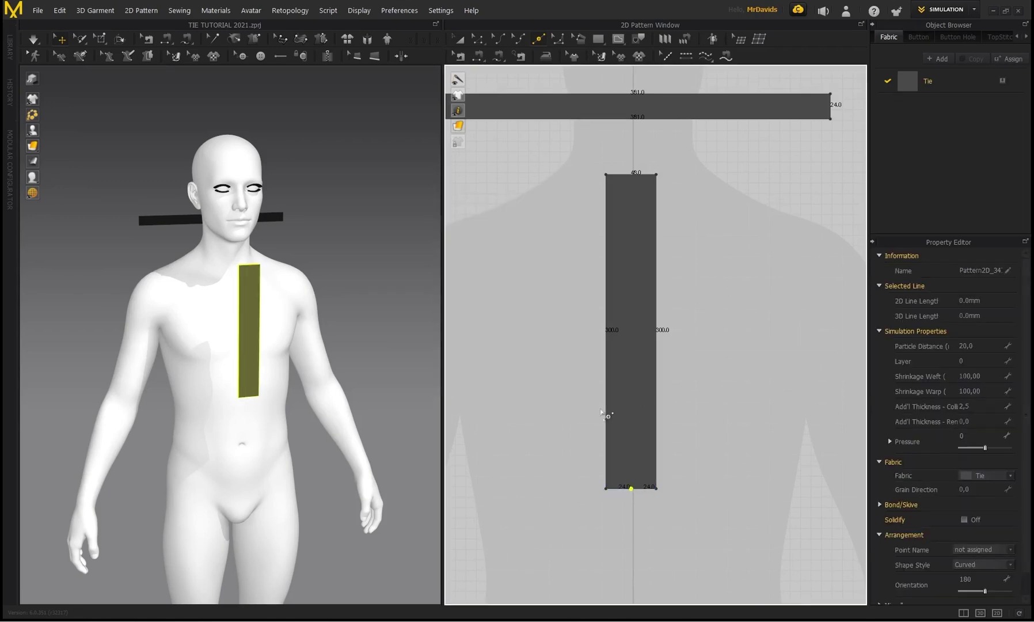
click(476, 40)
drag(631, 490, 630, 521)
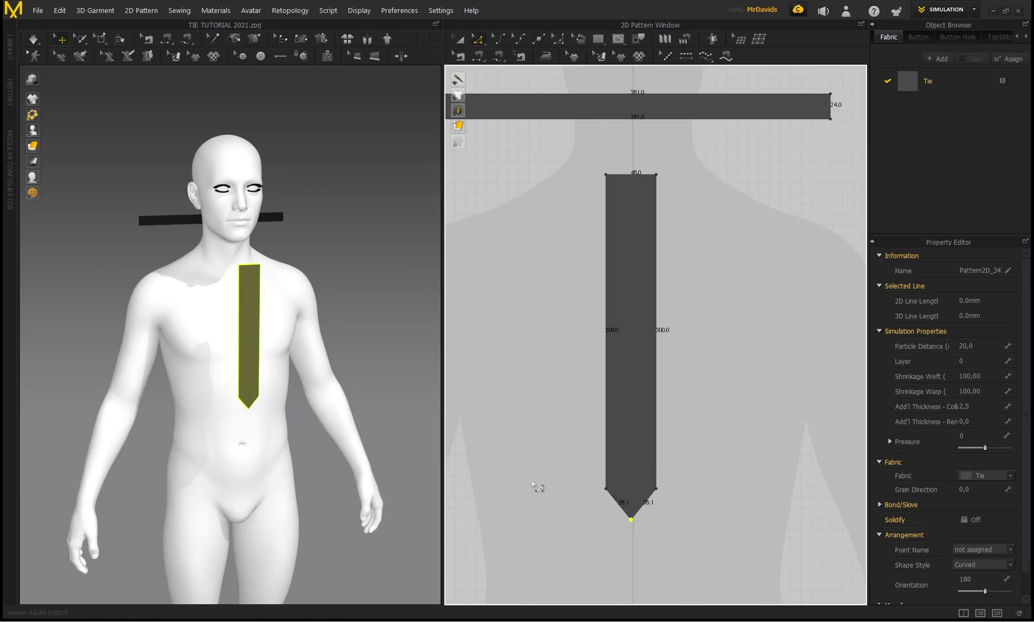
- Move the corner point left of the tie's tip 8 mm horizontally outward
scroll(646, 435, up, 3)
scroll(624, 468, down, 2)
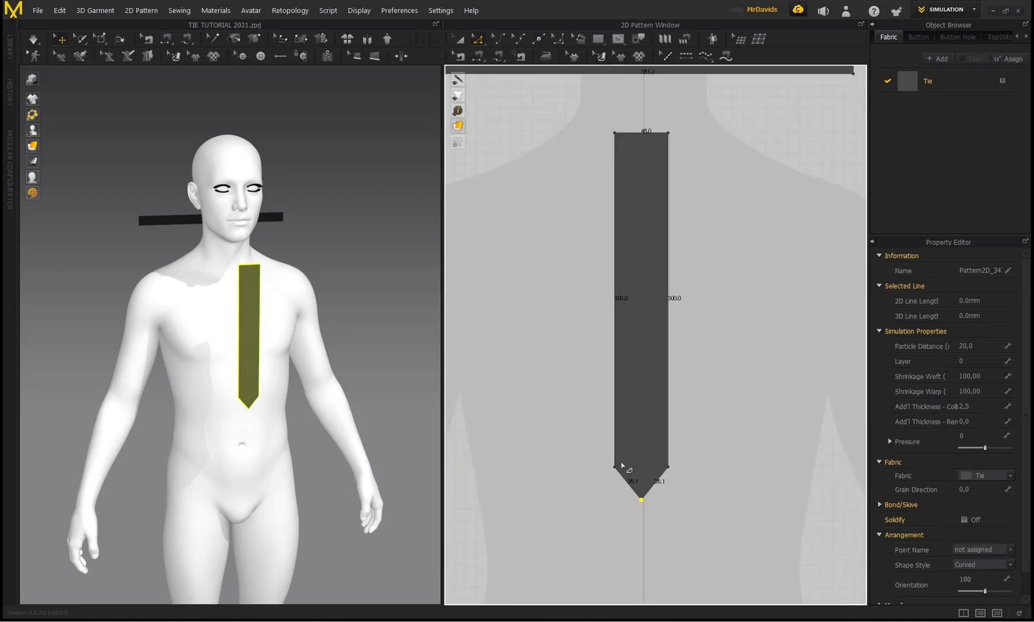
scroll(628, 474, up, 1)
click(625, 487)
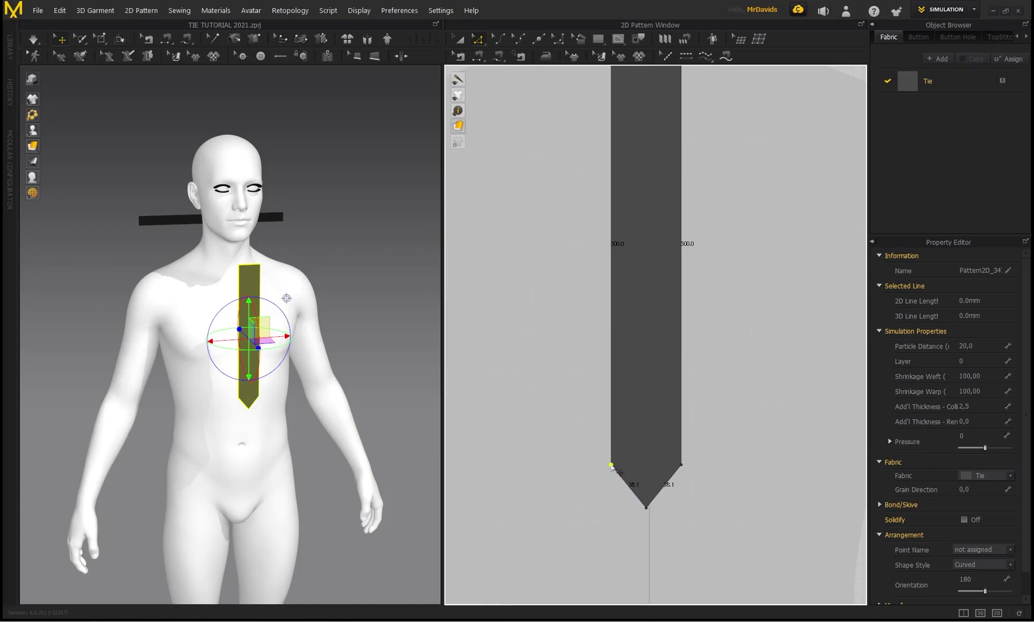
drag(612, 465, 605, 466)
right_click(605, 465)
drag(505, 225, 483, 230)
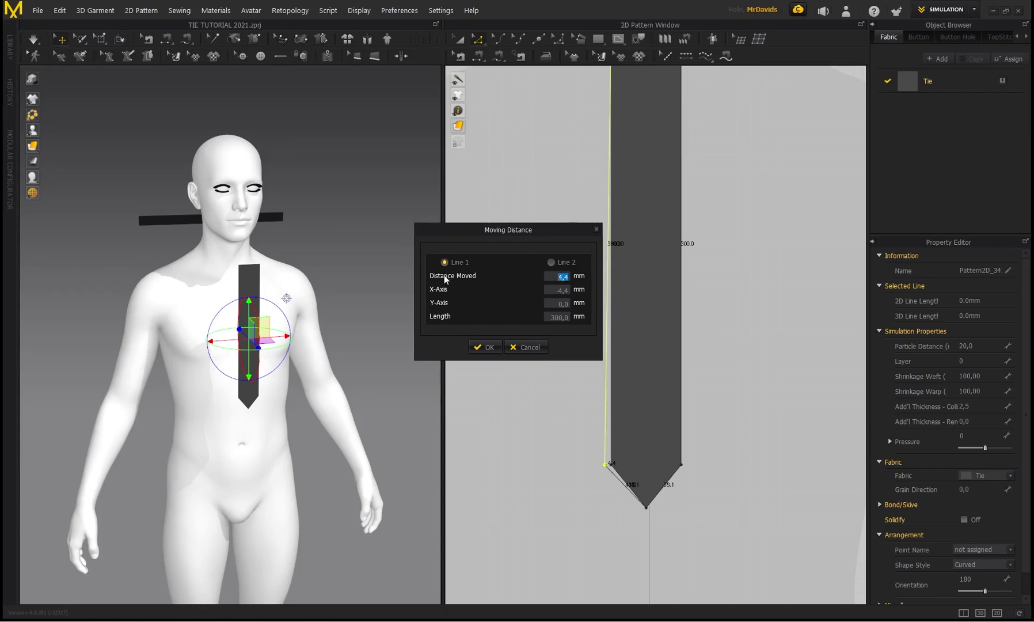
text(8)
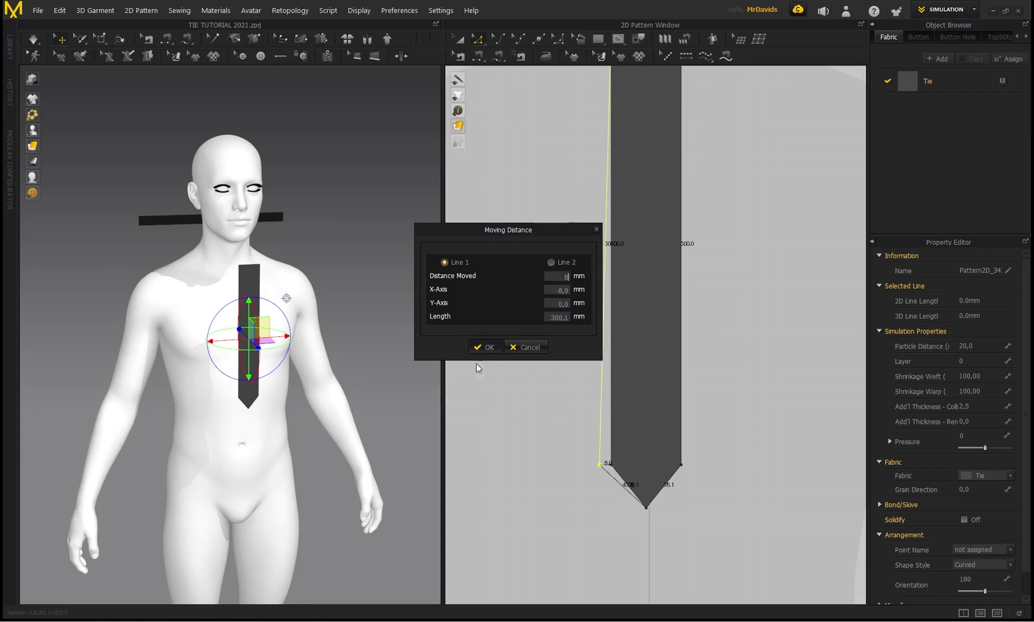
click(483, 347)
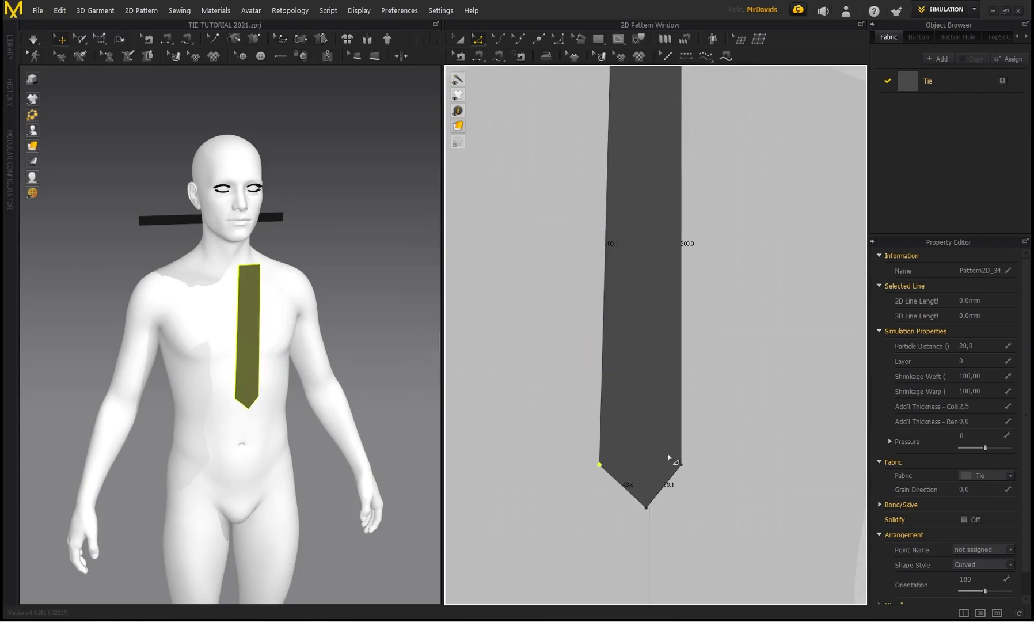
- Move the corner point right of the tie's tip 8 mm horizontally outward to mirror the left corner
click(681, 465)
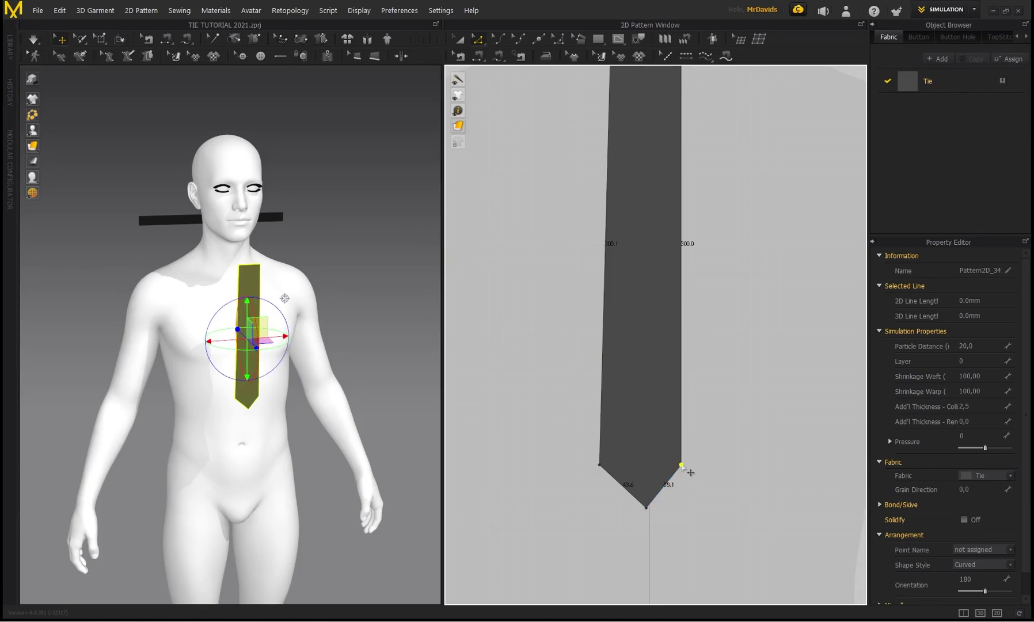
drag(682, 464, 689, 467)
right_click(688, 467)
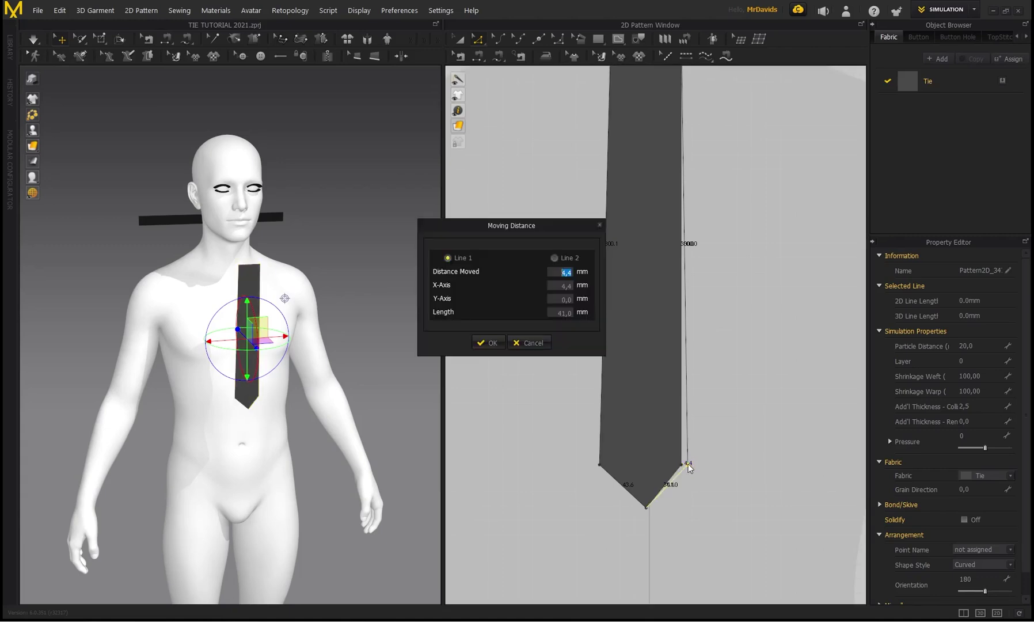
drag(510, 229, 495, 230)
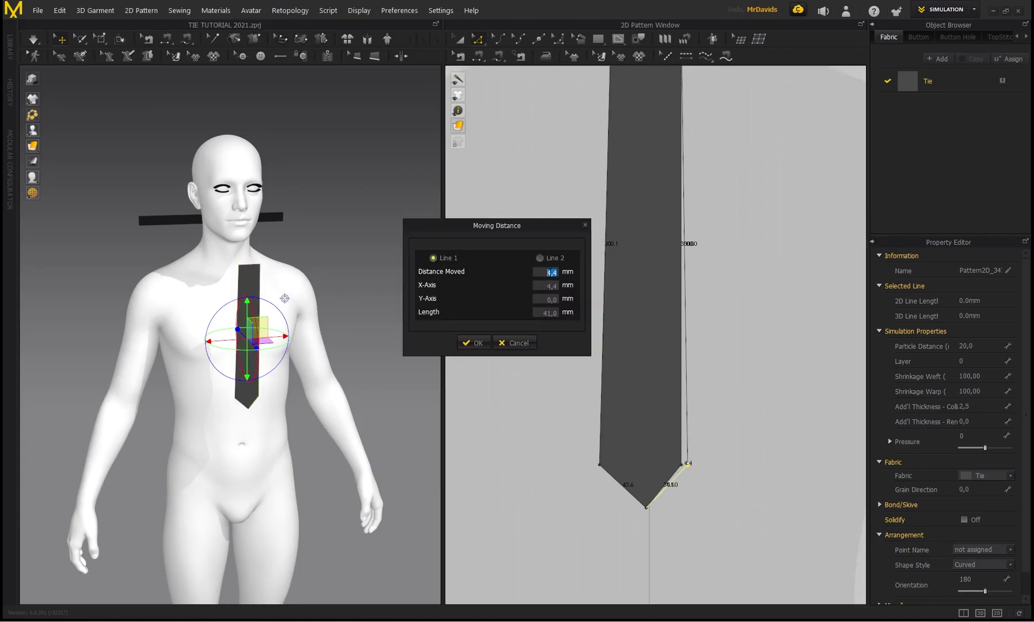
click(474, 343)
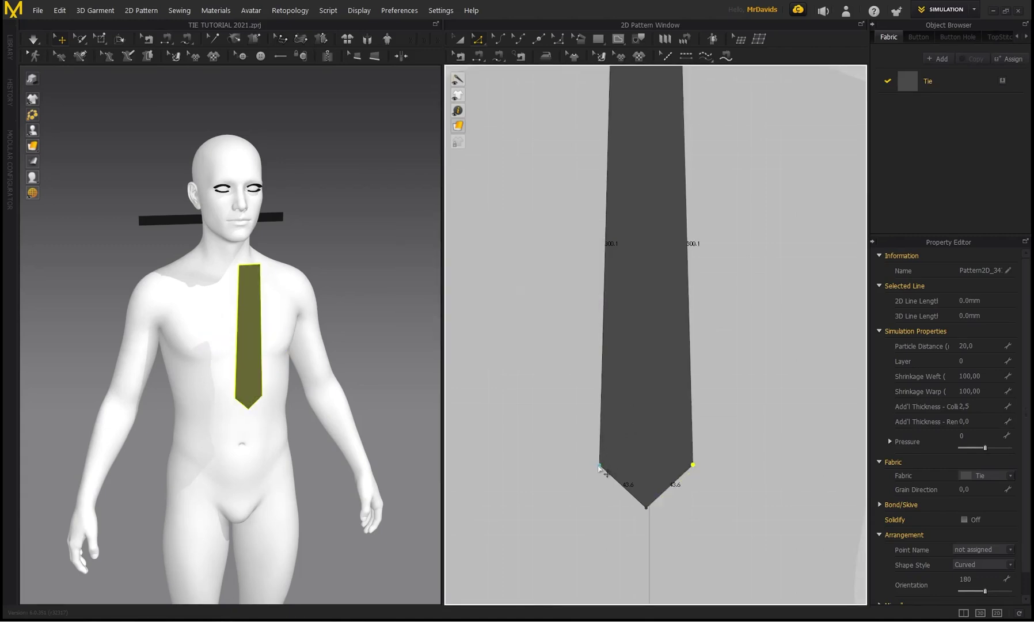
- Copy the tapered tie pattern and paste a duplicate level with it, 95 mm along the horizontal guide
scroll(664, 382, down, 2)
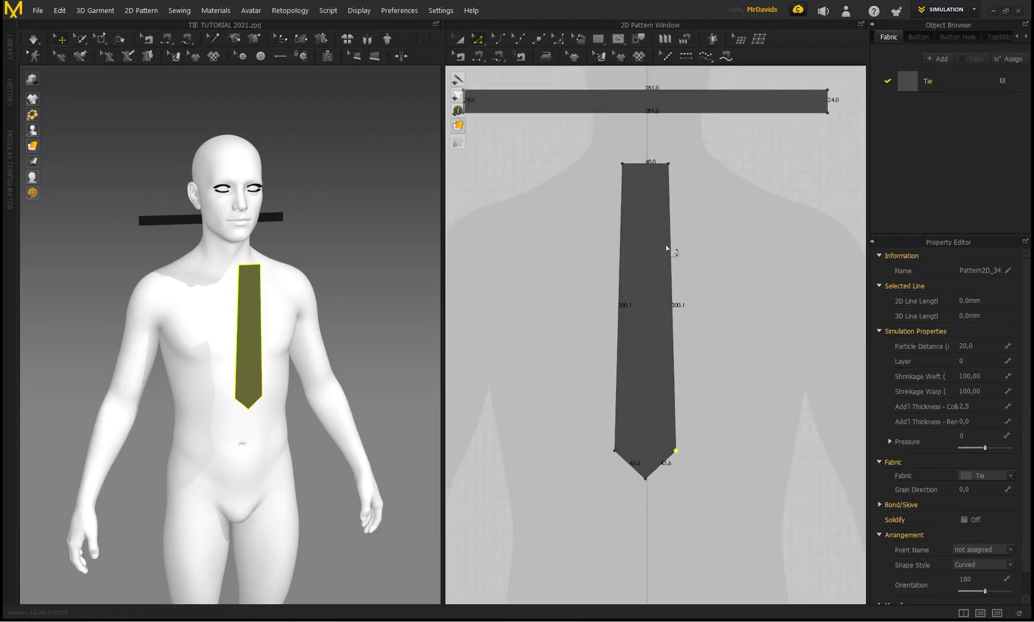
scroll(666, 247, down, 1)
click(458, 39)
middle_drag(614, 235, 573, 237)
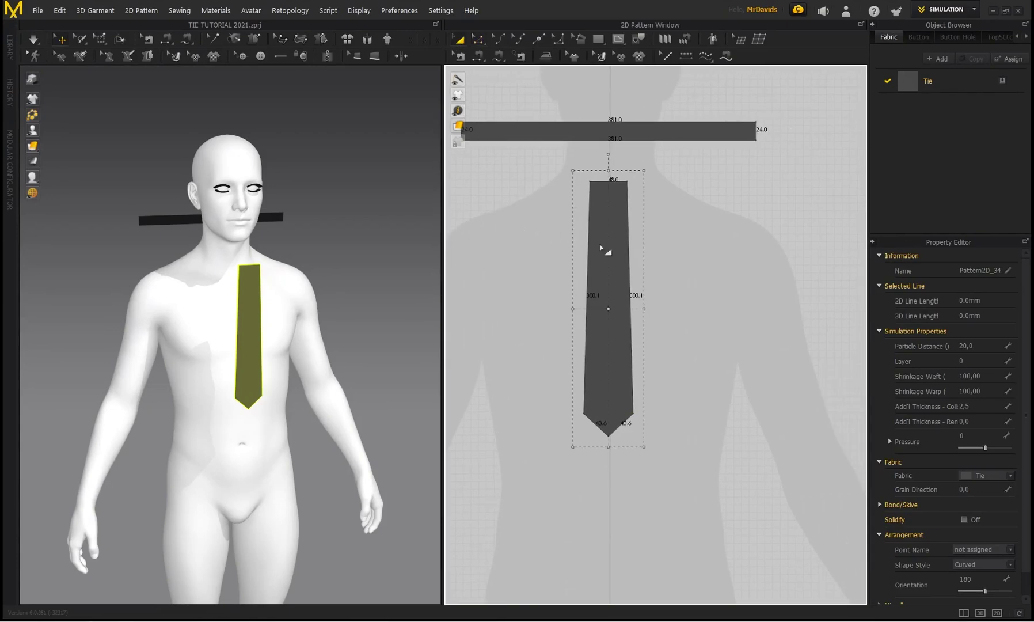
click(621, 272)
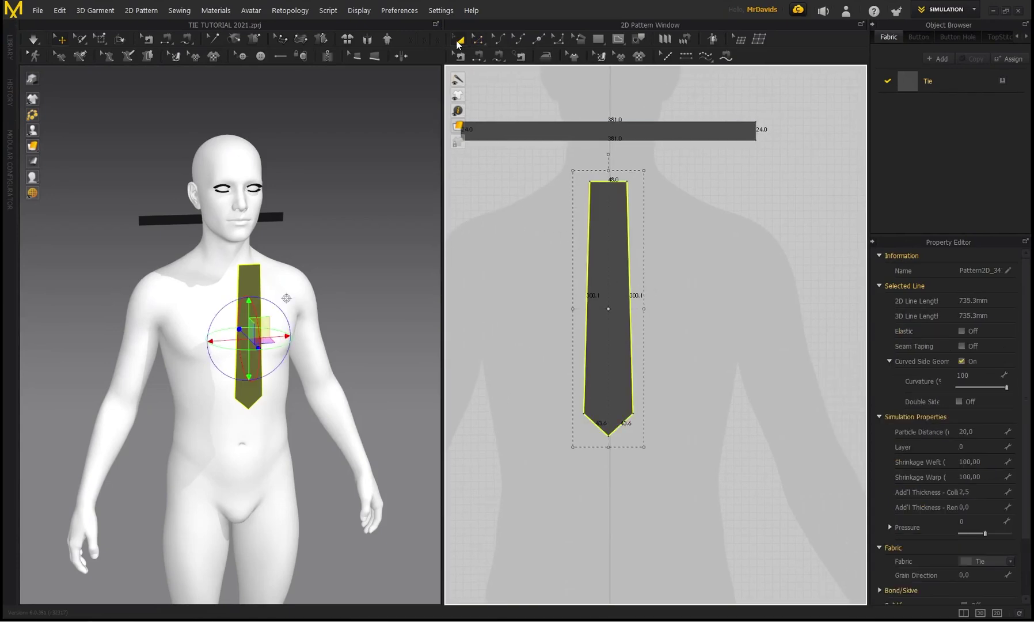
key(ctrl+c)
key(ctrl+v)
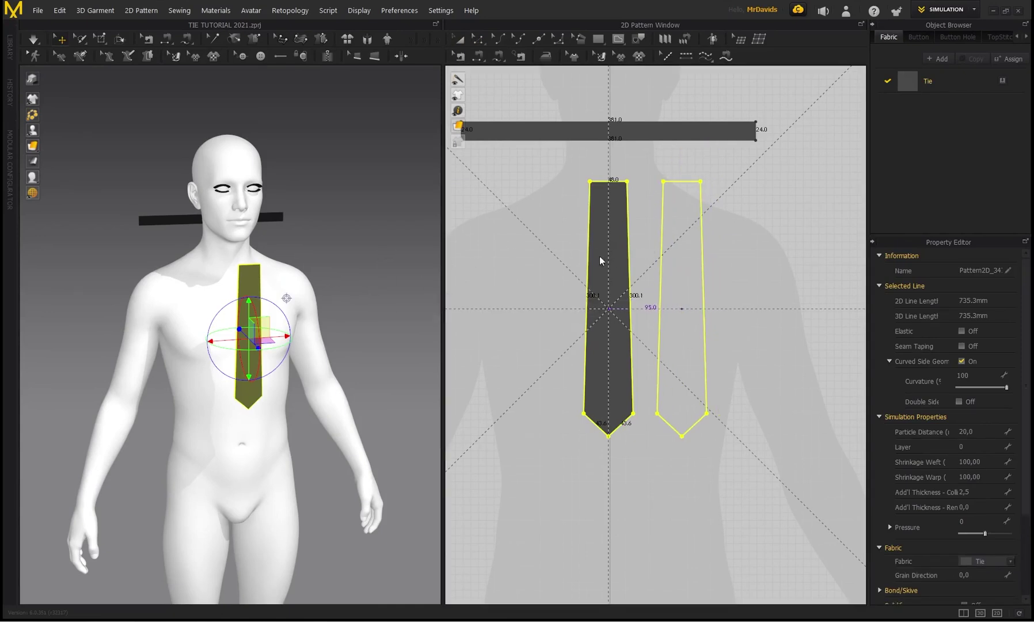
click(521, 261)
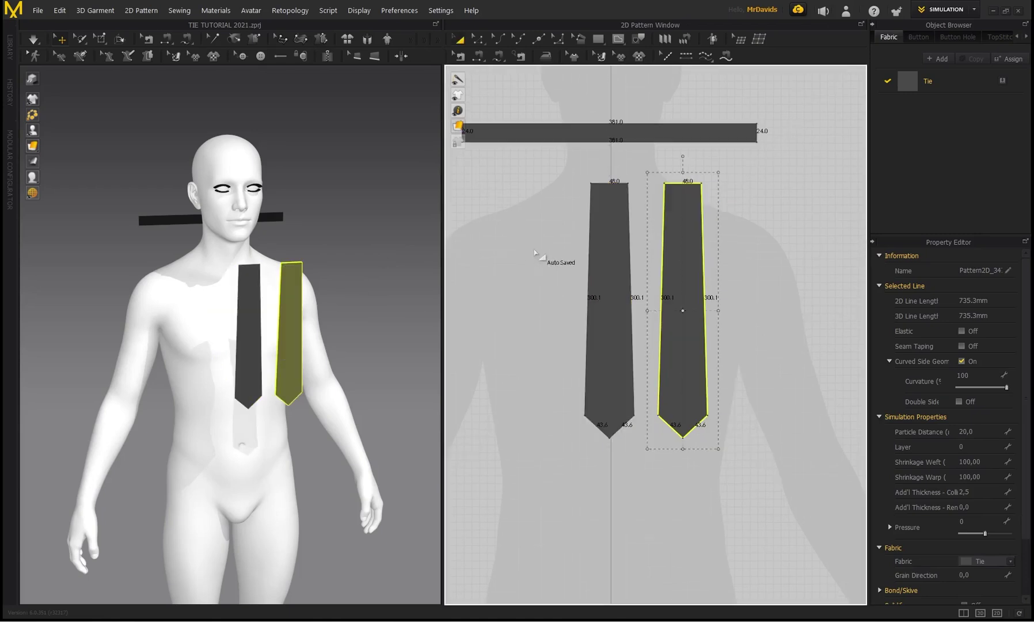
- Flip the original tie pattern horizontally on the avatar so it can serve as the back piece
right_drag(322, 269, 339, 270)
scroll(339, 270, up, 2)
click(256, 325)
right_drag(262, 223, 288, 225)
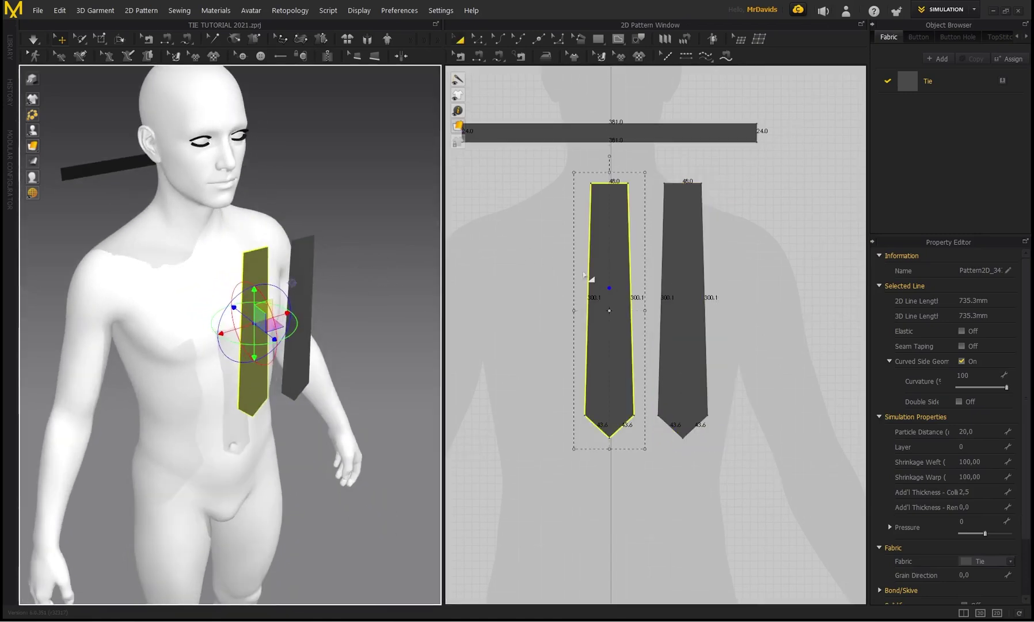
right_click(256, 384)
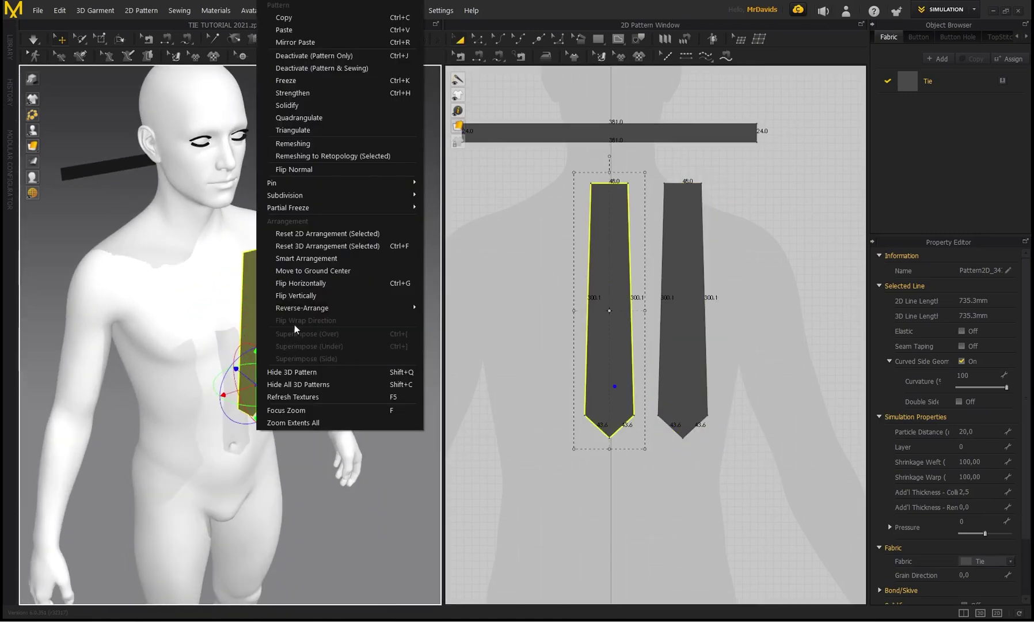
click(305, 286)
- Move the flipped tie piece behind the duplicate in 3D and nudge the duplicate sideways to line the two up
drag(276, 400, 265, 392)
right_drag(250, 275, 270, 322)
drag(285, 367, 338, 361)
right_drag(258, 248, 164, 261)
click(298, 273)
right_drag(298, 273, 224, 254)
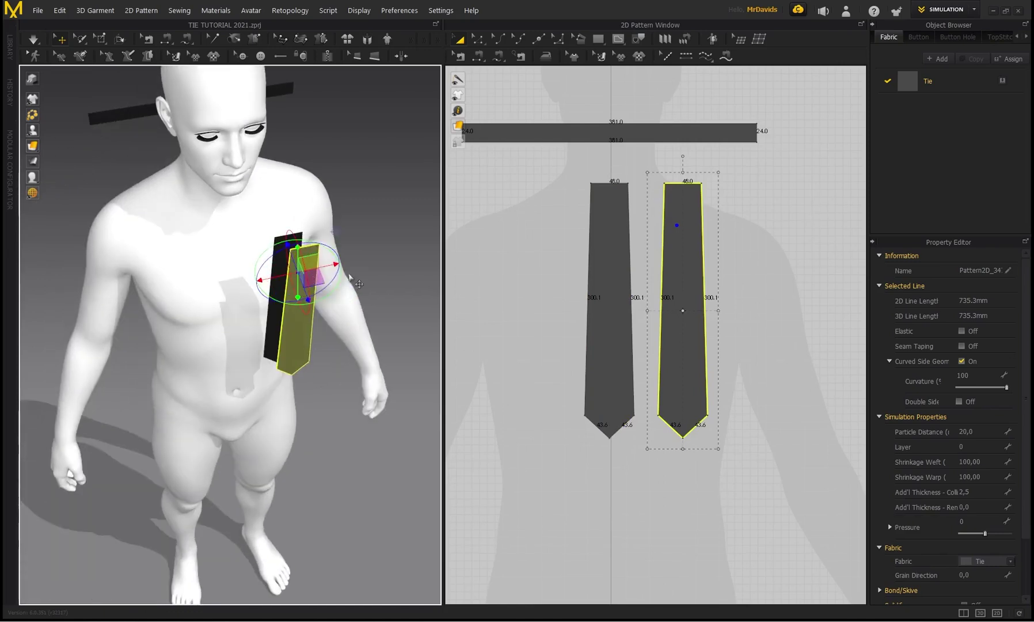
drag(325, 267, 314, 269)
right_drag(268, 178, 305, 169)
click(345, 165)
middle_drag(345, 166, 339, 213)
- Split the duplicate tie pattern's top edge uniformly into 2 segments
middle_drag(739, 112, 796, 151)
scroll(704, 208, up, 2)
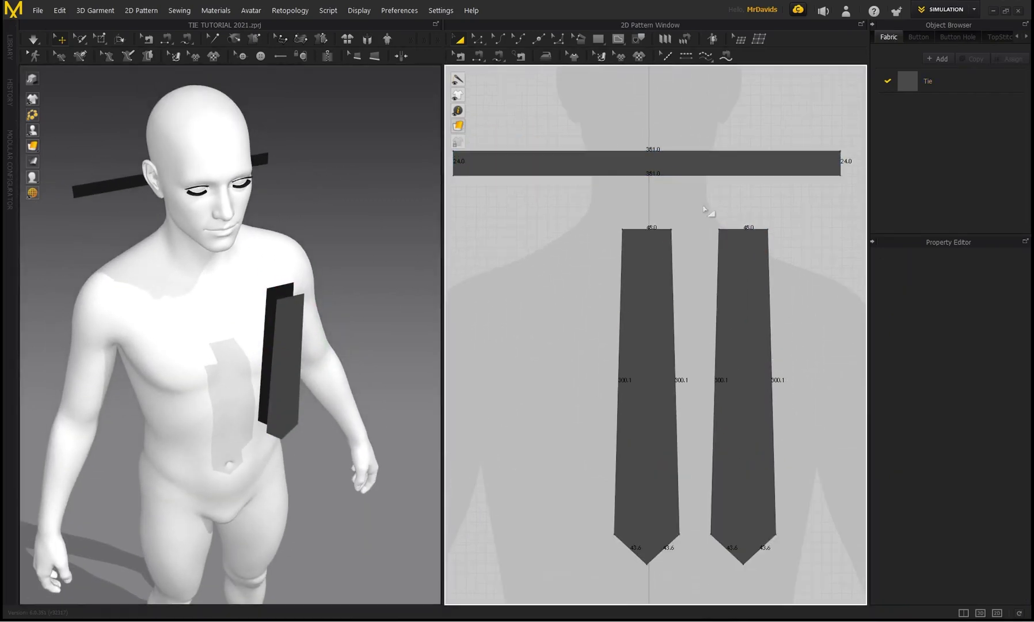
middle_drag(570, 199, 574, 200)
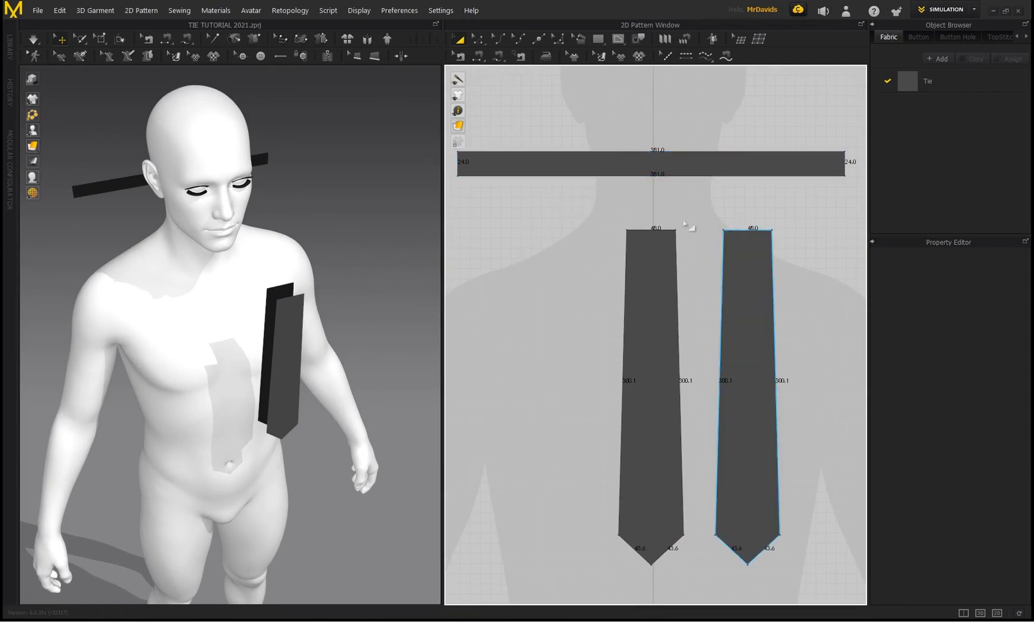
middle_drag(775, 213, 740, 212)
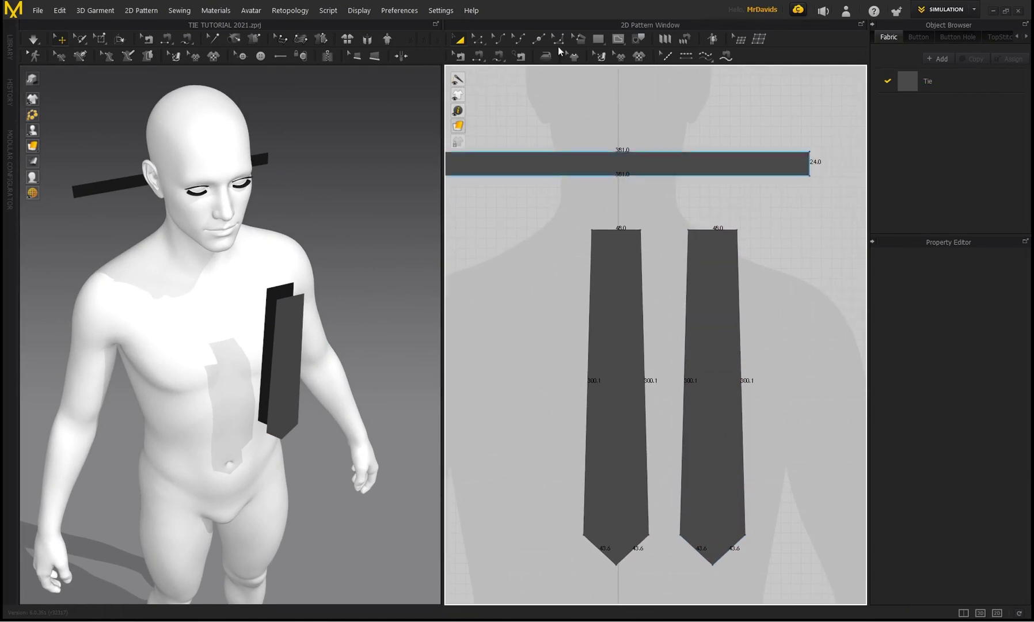
click(539, 40)
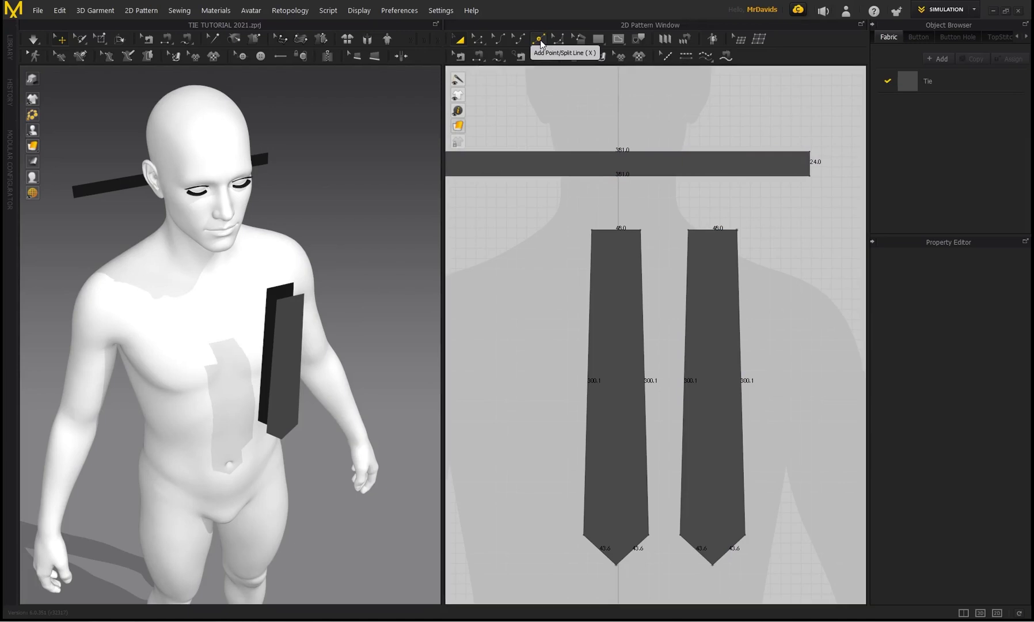
right_click(712, 231)
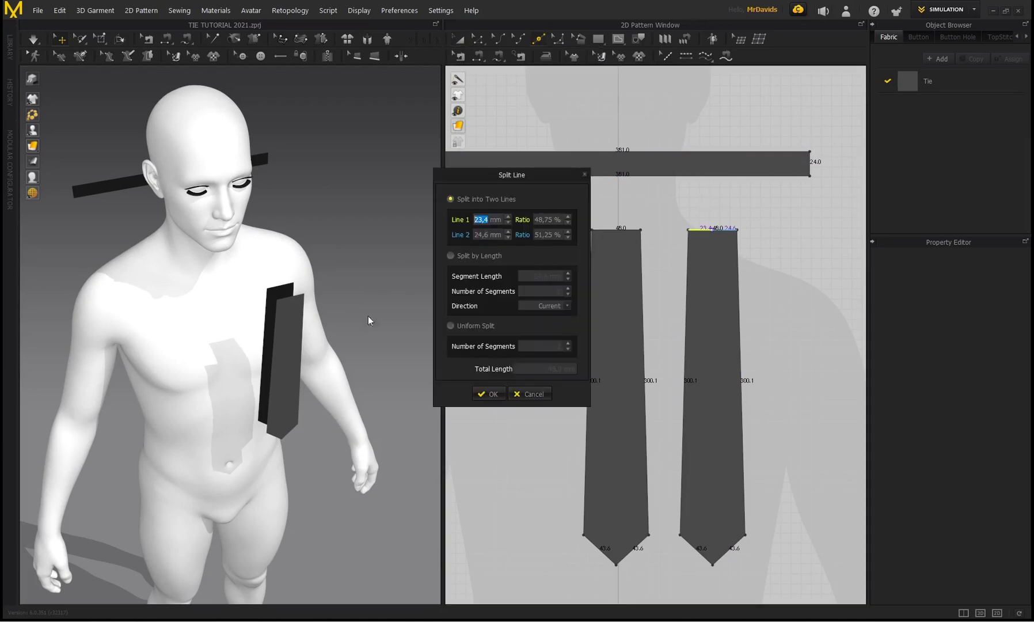
click(450, 326)
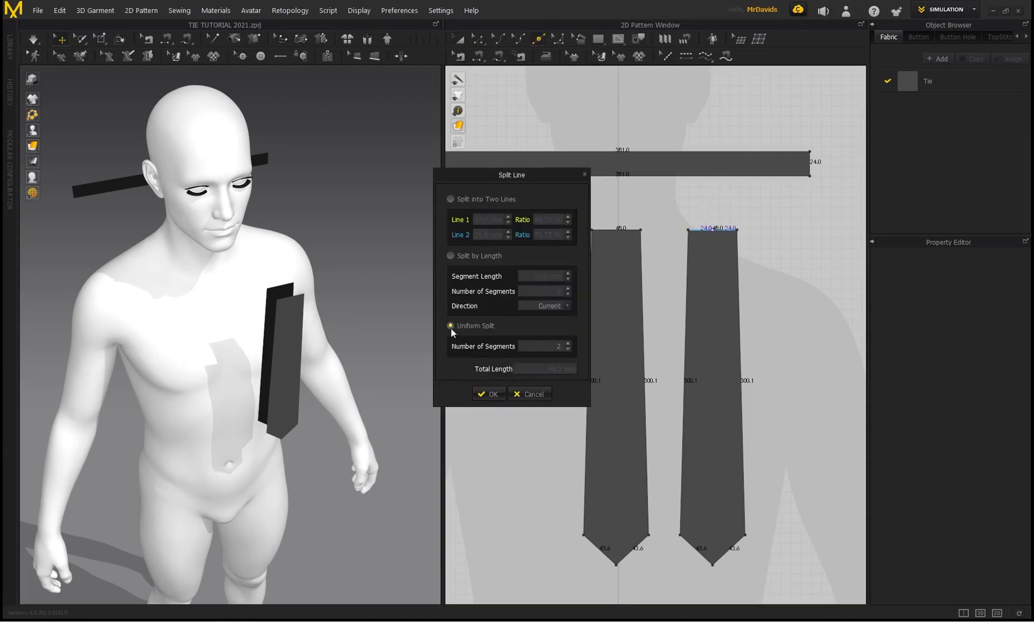
click(493, 393)
middle_drag(764, 218, 794, 221)
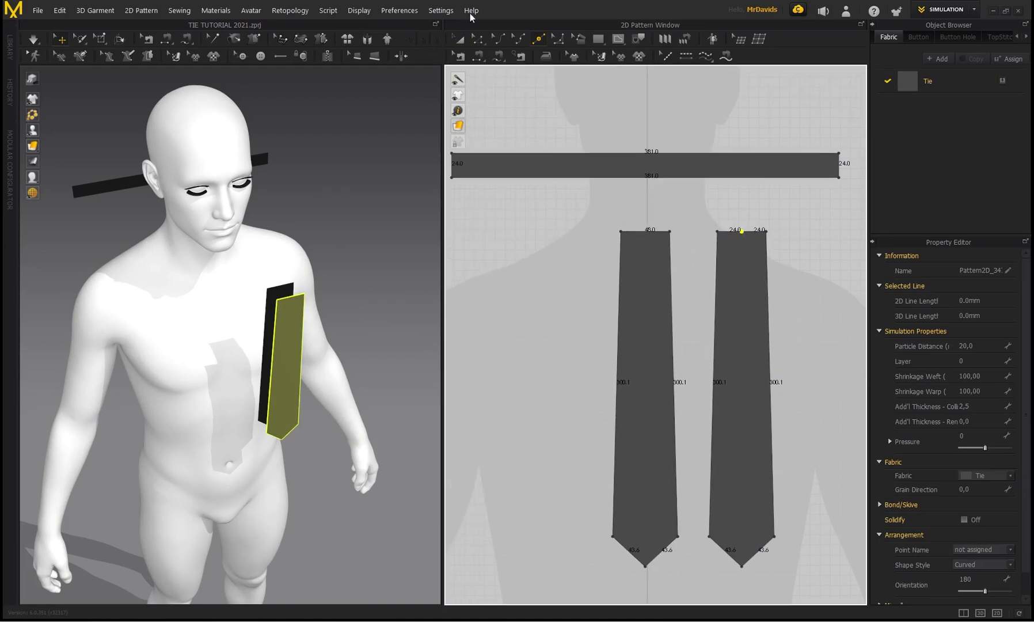
- Segment-sew the left half of the duplicate's top edge to the short right end of the neck strip
click(478, 58)
scroll(745, 231, down, 2)
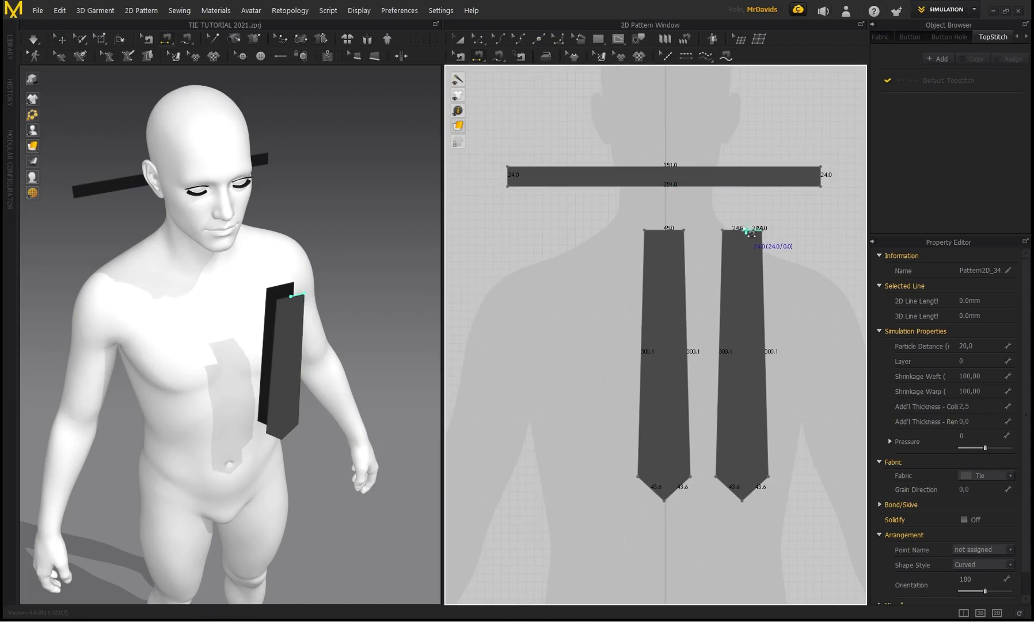
right_drag(290, 276, 253, 173)
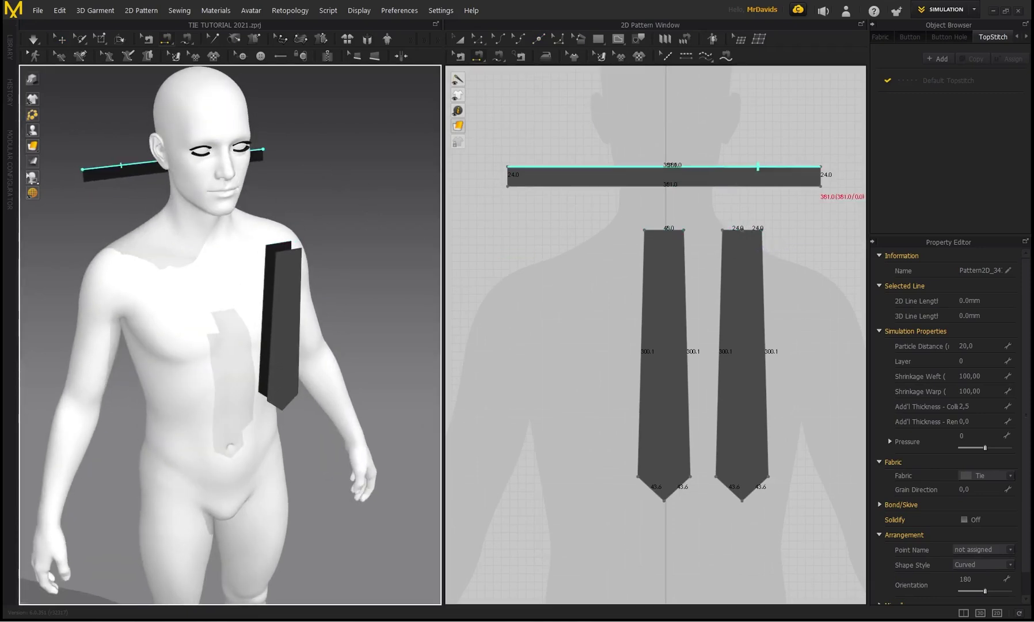
click(727, 231)
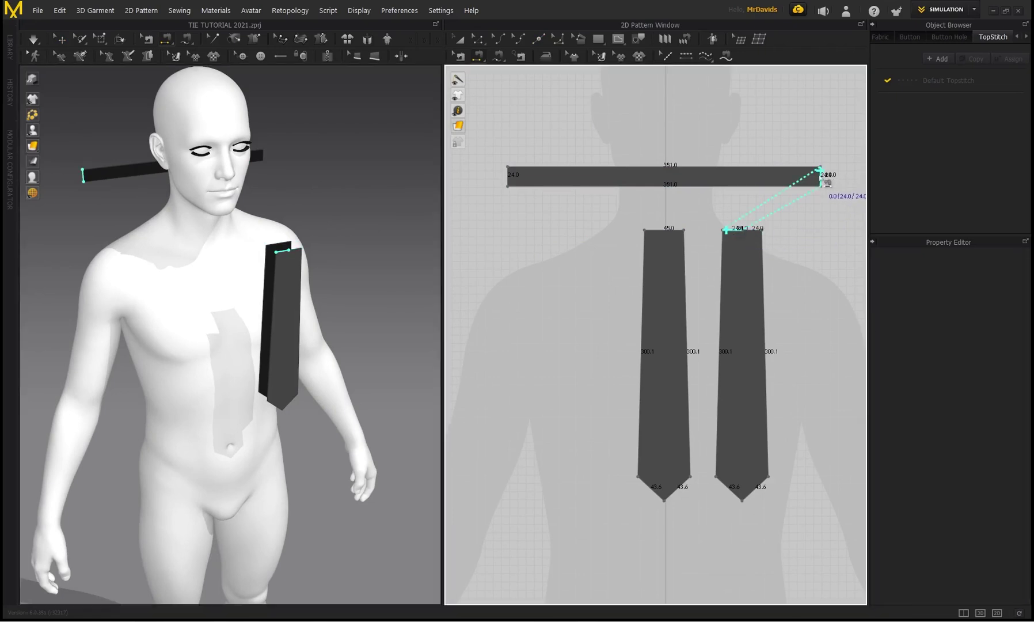
click(816, 170)
- Segment-sew the right half of the duplicate's top edge to the short left end of the neck strip
right_drag(311, 224, 282, 249)
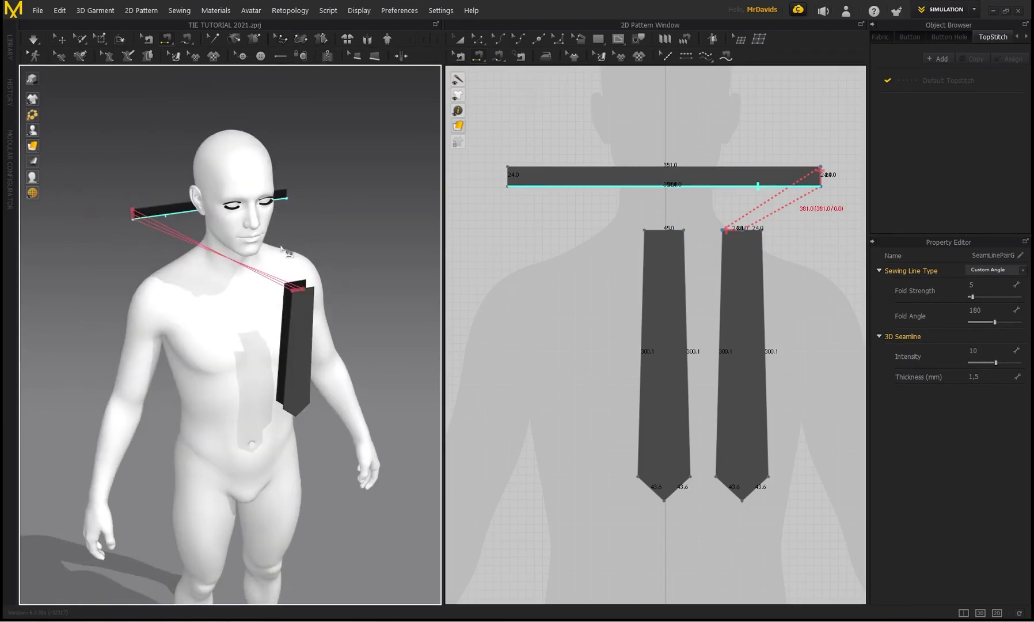
scroll(282, 249, up, 1)
scroll(291, 242, up, 1)
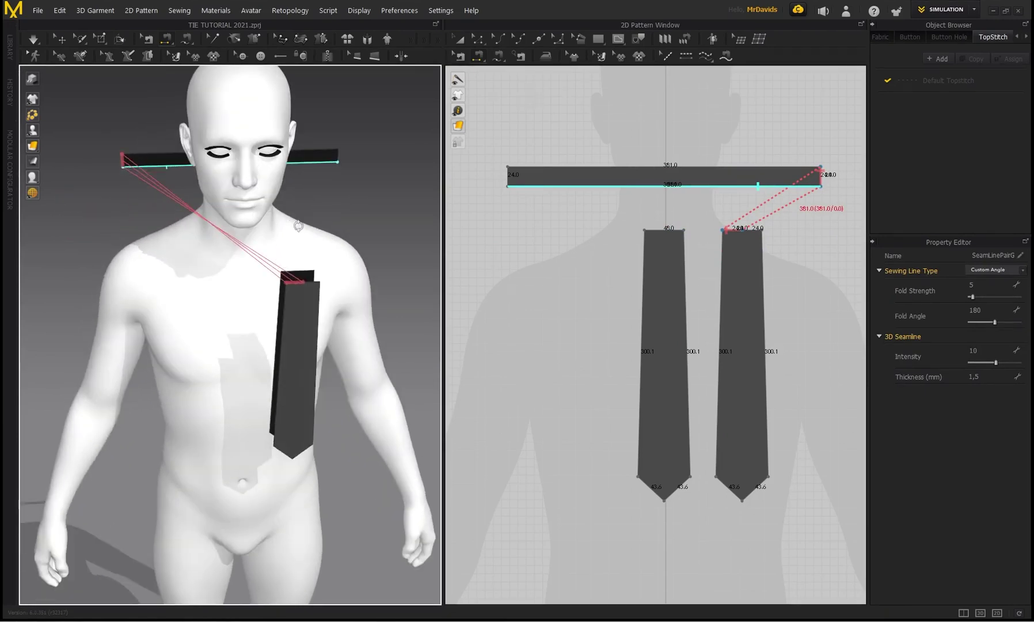
scroll(282, 254, up, 1)
right_drag(202, 226, 216, 228)
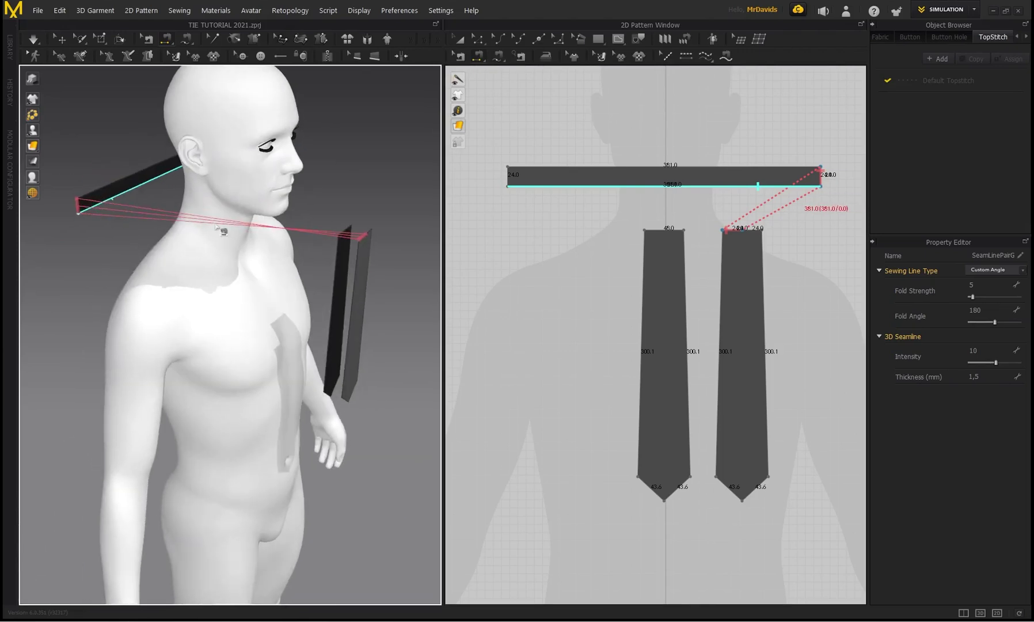
right_drag(346, 199, 276, 210)
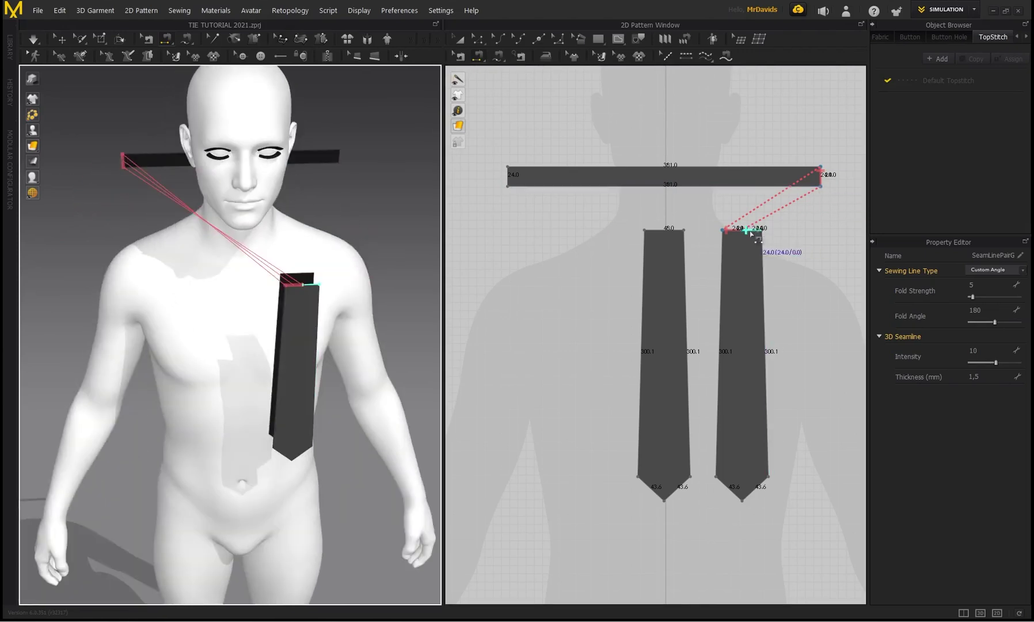
middle_drag(308, 193, 239, 195)
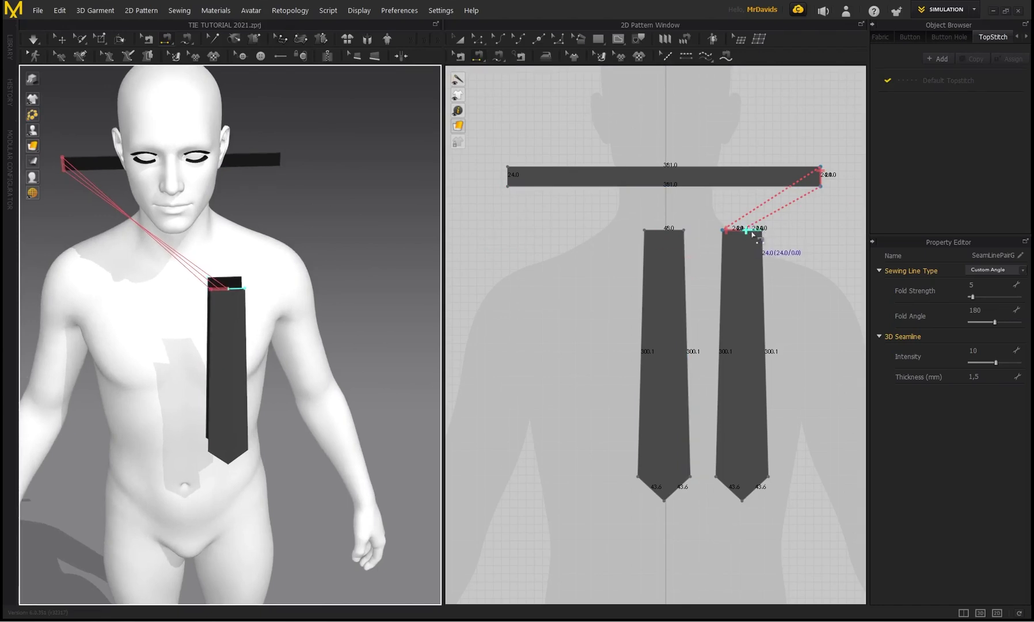
click(759, 232)
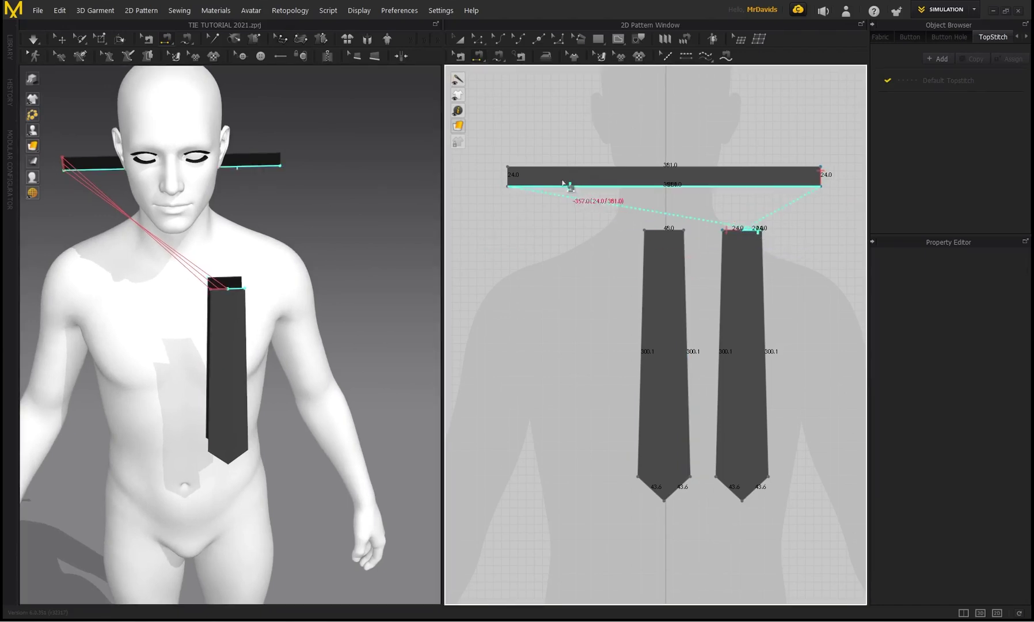
click(508, 177)
- Segment-sew the facing long side edges of the two tie patterns together
right_drag(382, 190, 245, 232)
right_drag(254, 136, 659, 256)
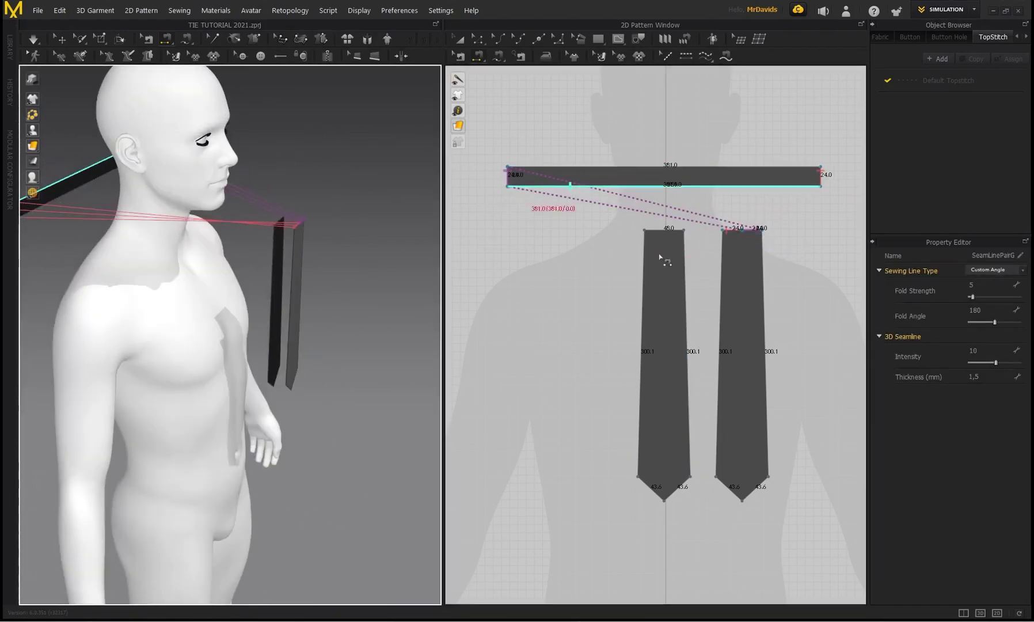
click(685, 281)
click(722, 284)
click(570, 186)
- Extend the seam on both tie patterns around the pointed tip and up the opposite side to the top corner
click(460, 57)
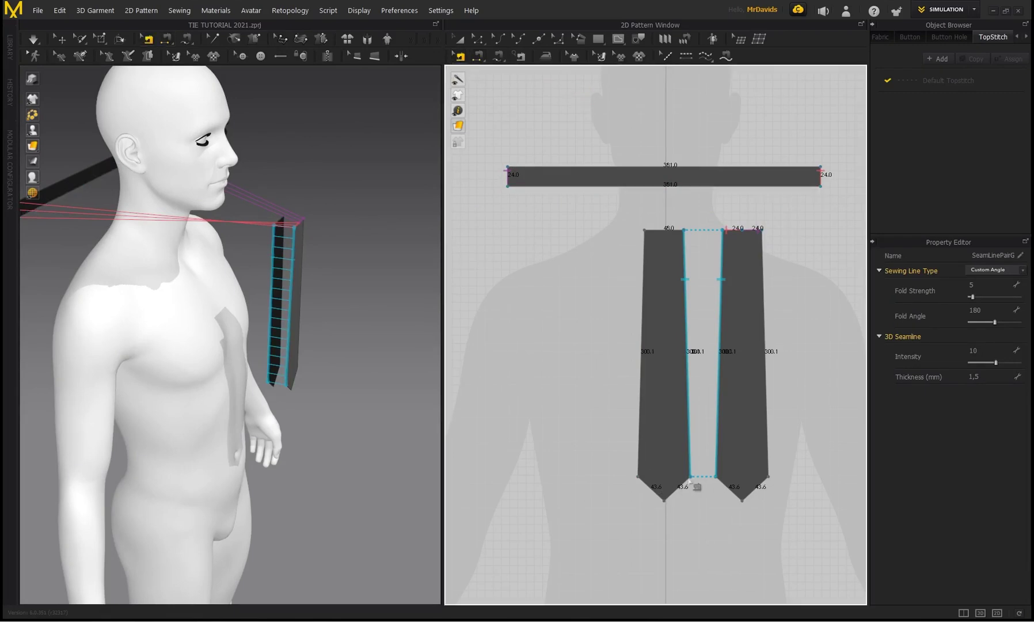
mouse_move(691, 478)
mouse_down()
mouse_move(661, 499)
mouse_move(637, 472)
mouse_move(644, 230)
mouse_up()
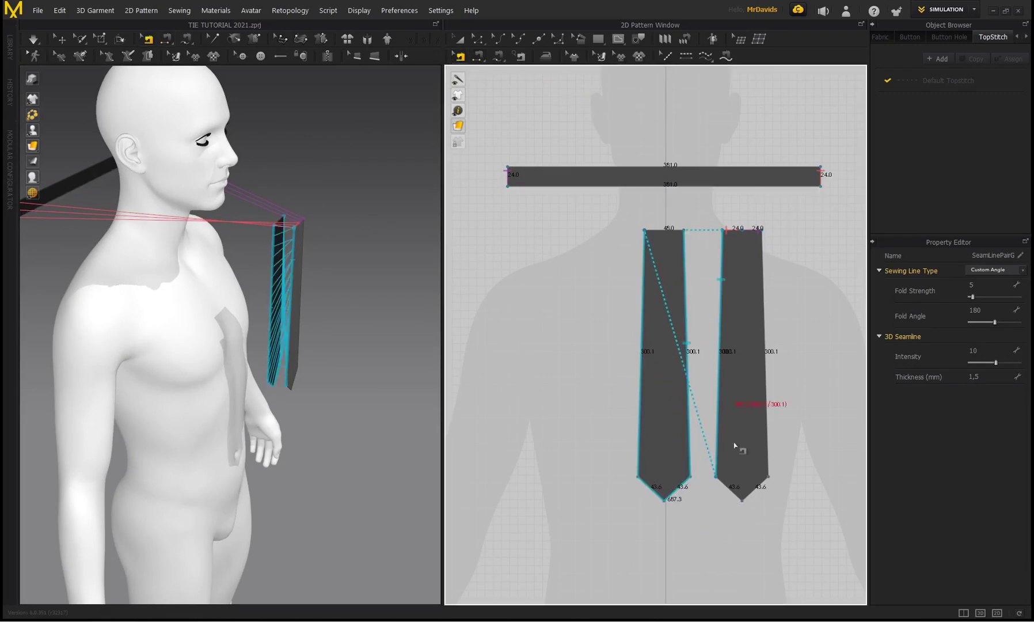
mouse_move(713, 480)
mouse_down()
mouse_move(753, 513)
mouse_move(773, 422)
mouse_move(759, 232)
mouse_up()
click(760, 232)
- Select both tie patterns and move them together closer to the avatar's chest
right_drag(352, 259, 237, 257)
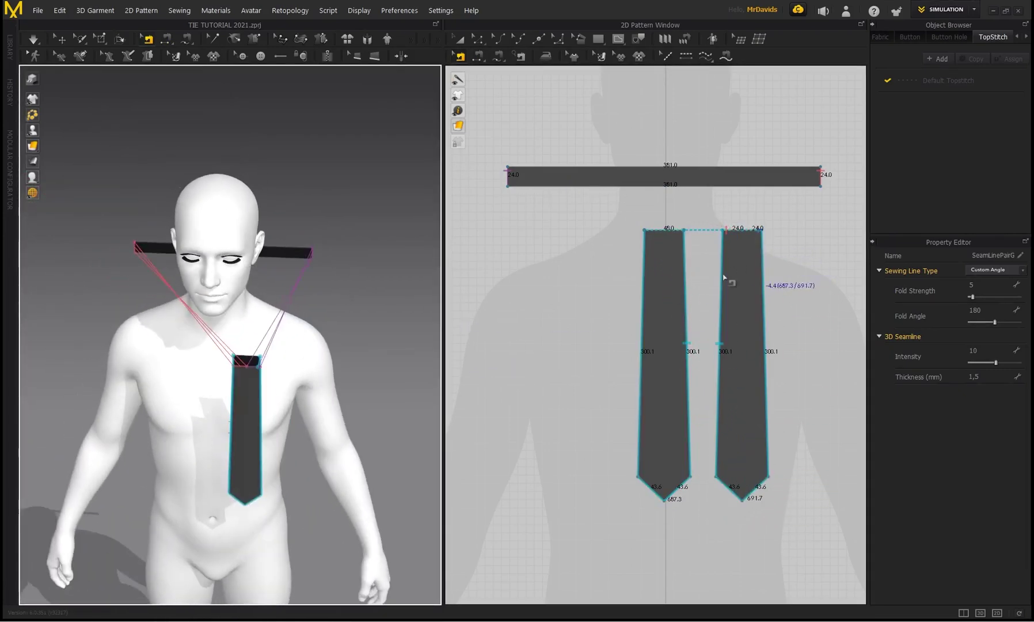
click(457, 42)
drag(802, 530, 608, 226)
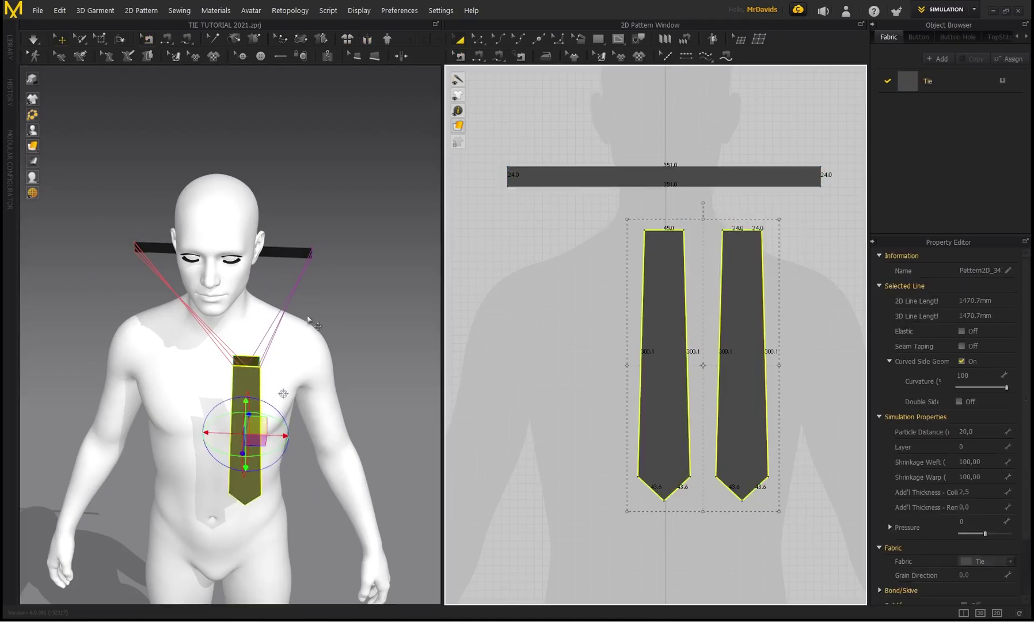
right_drag(288, 368, 172, 345)
drag(245, 388, 263, 382)
right_drag(328, 359, 308, 340)
- Simulate the sewn garment so the neck strip wraps the neck and the tie drapes on the chest
click(398, 299)
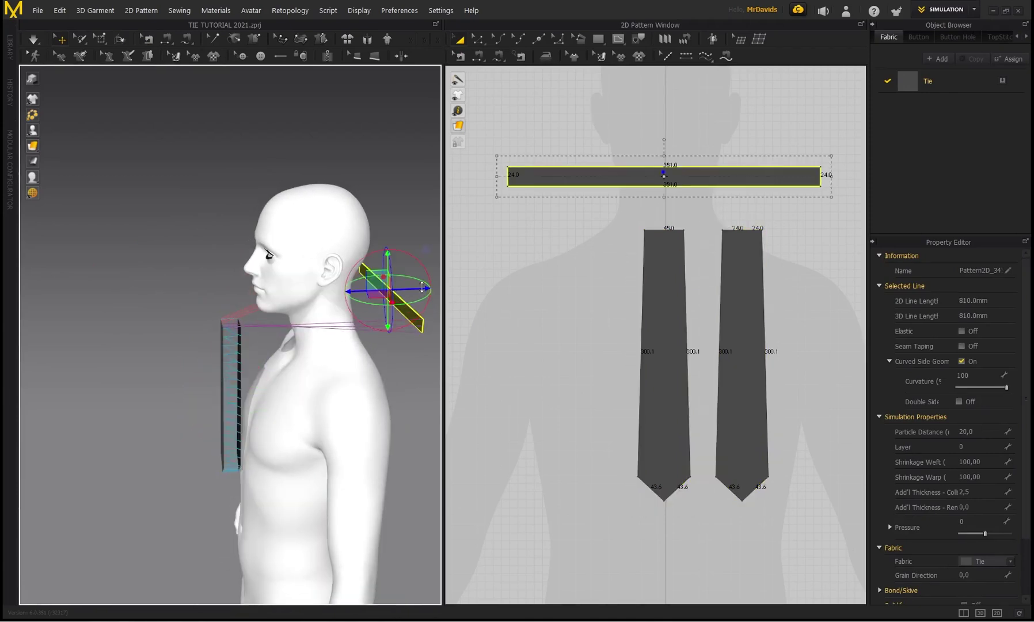
right_drag(398, 299, 323, 283)
key(space)
scroll(311, 286, up, 3)
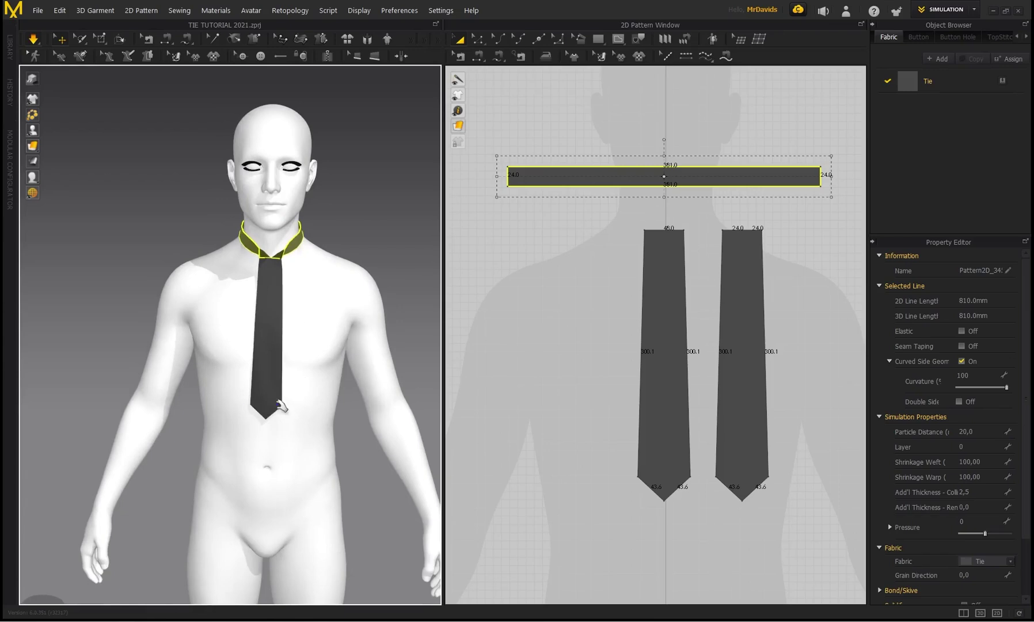
- Examine the draped tie up close where the neck strip's ends join its top edge, from the front and side
click(282, 406)
scroll(270, 412, up, 2)
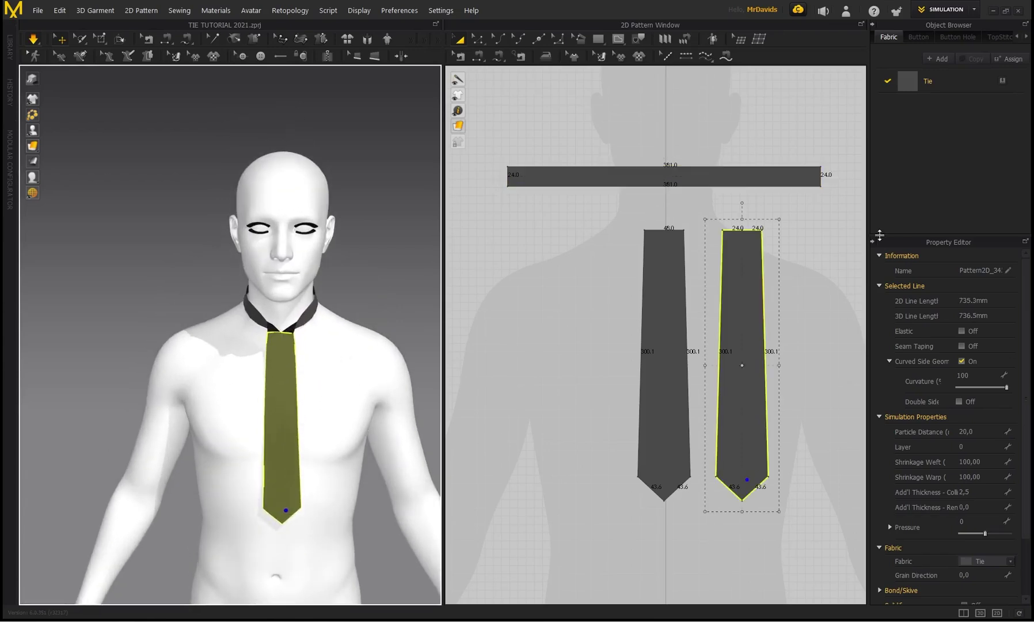
scroll(342, 289, up, 5)
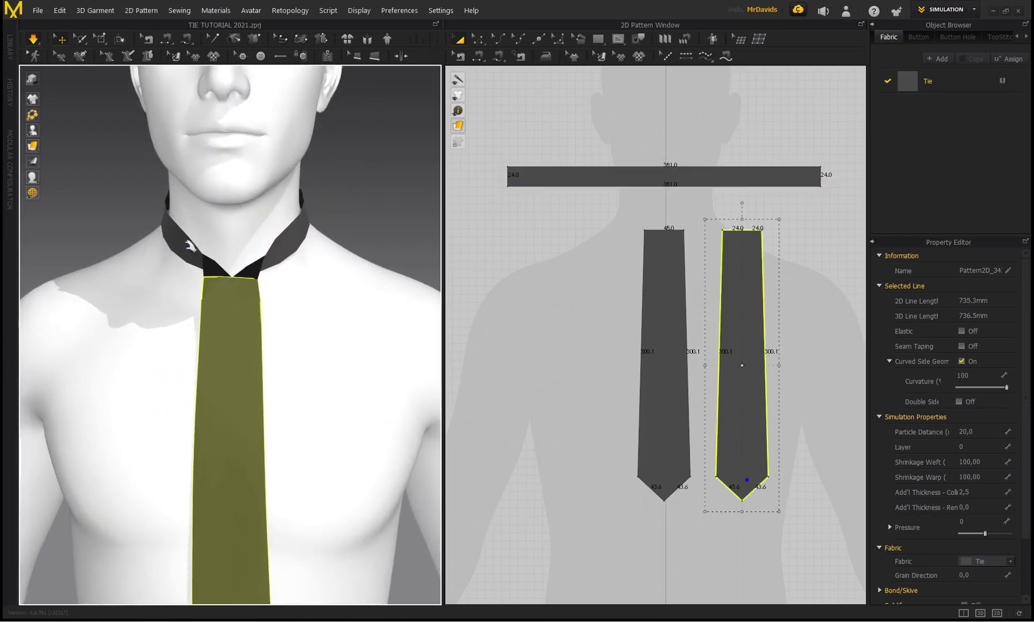
scroll(188, 245, up, 2)
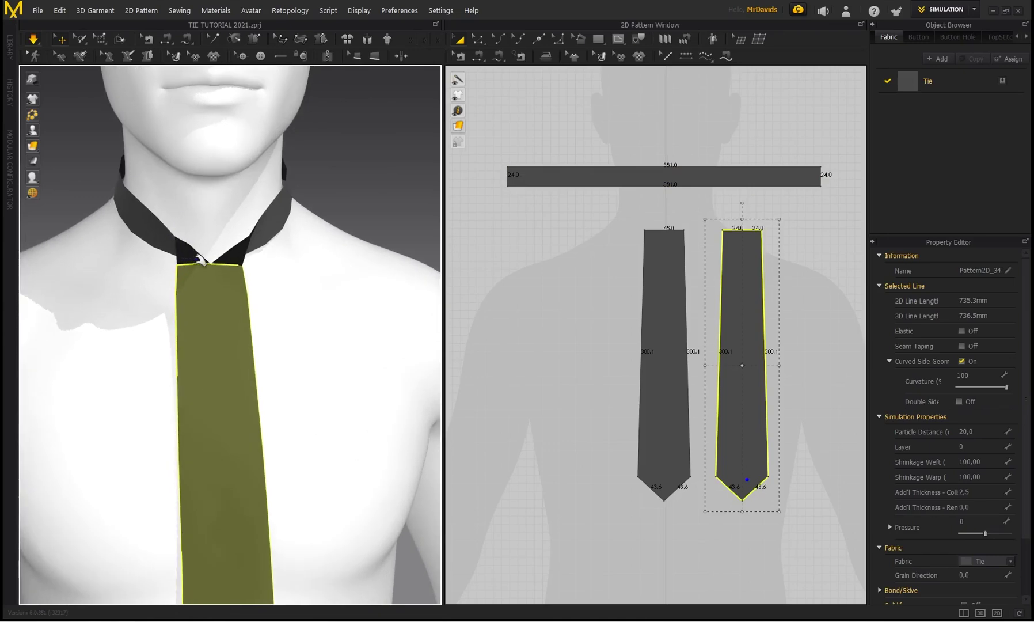
right_drag(204, 236, 167, 231)
right_drag(260, 214, 287, 243)
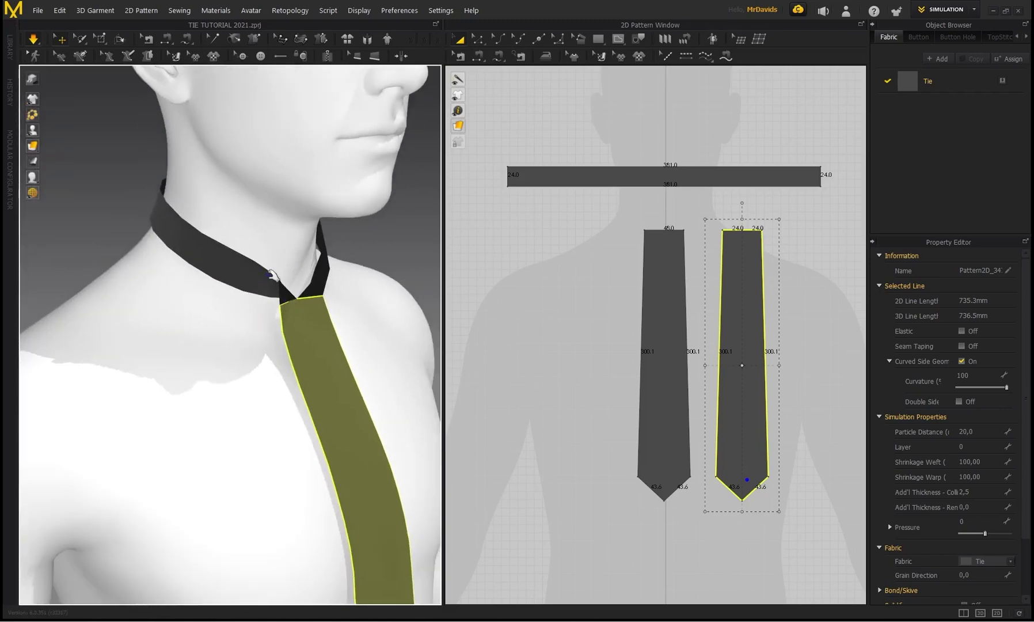
- Examine the draped tie on the avatar's chest from the front and sides, up close and at full length
right_drag(283, 259, 200, 272)
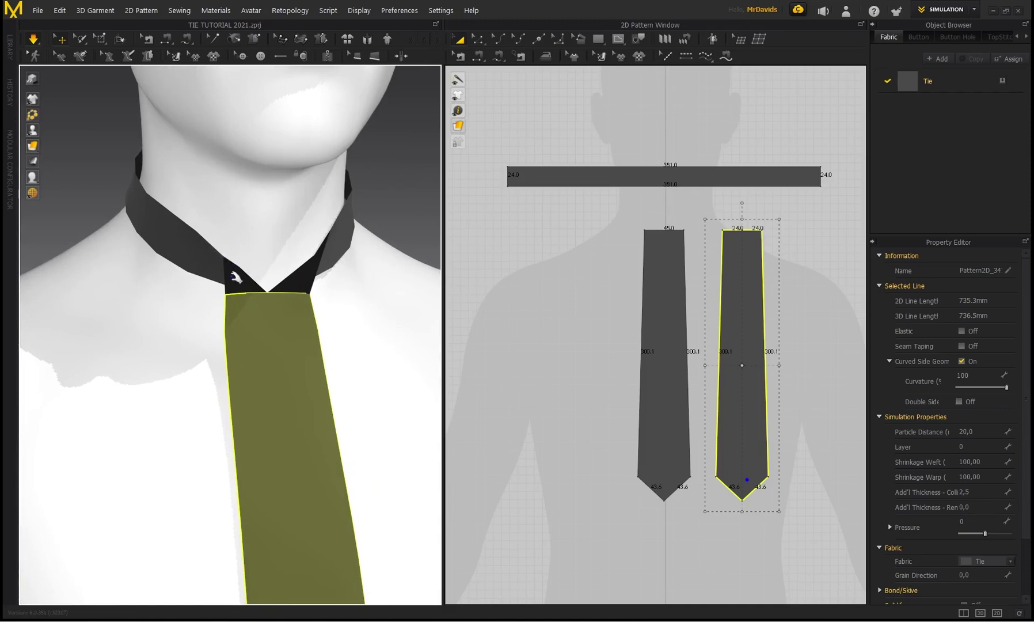
mouse_move(228, 230)
right_down()
mouse_move(222, 240)
mouse_move(230, 238)
right_up()
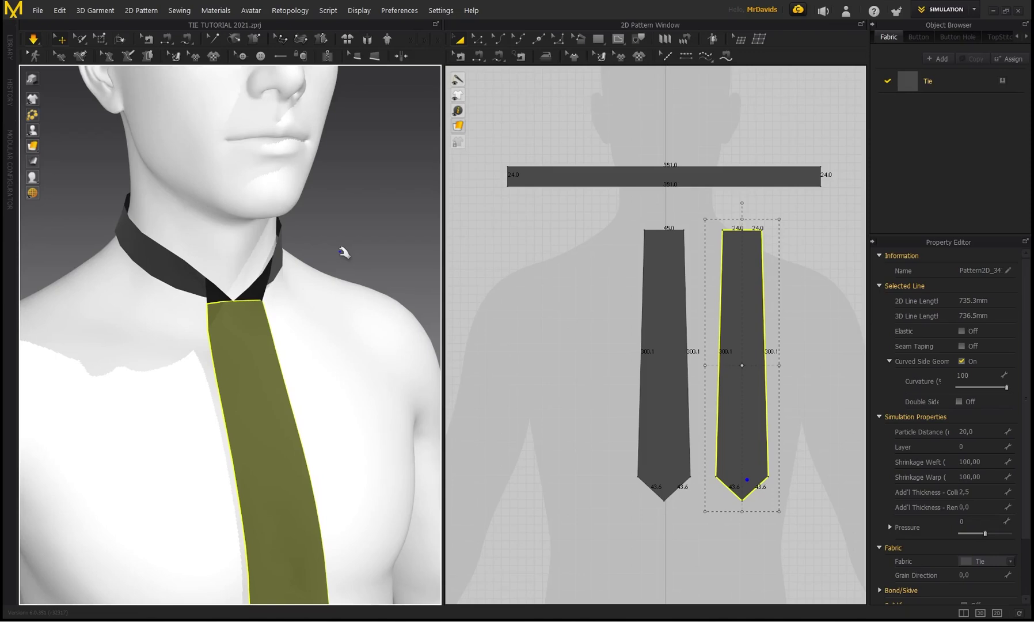
scroll(343, 251, down, 3)
right_drag(341, 252, 335, 214)
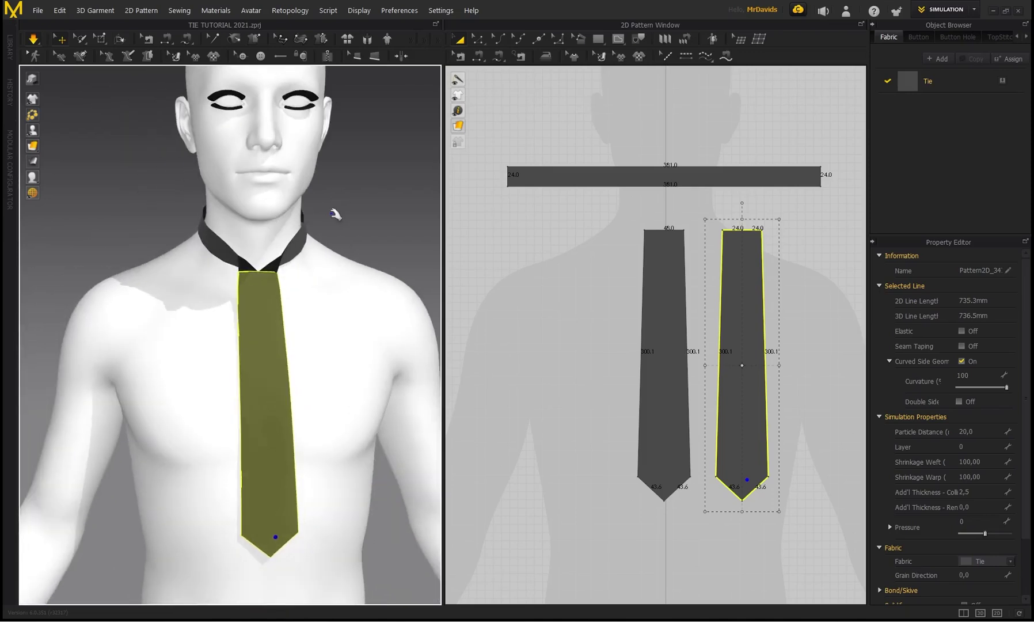
click(335, 214)
right_drag(348, 217, 308, 229)
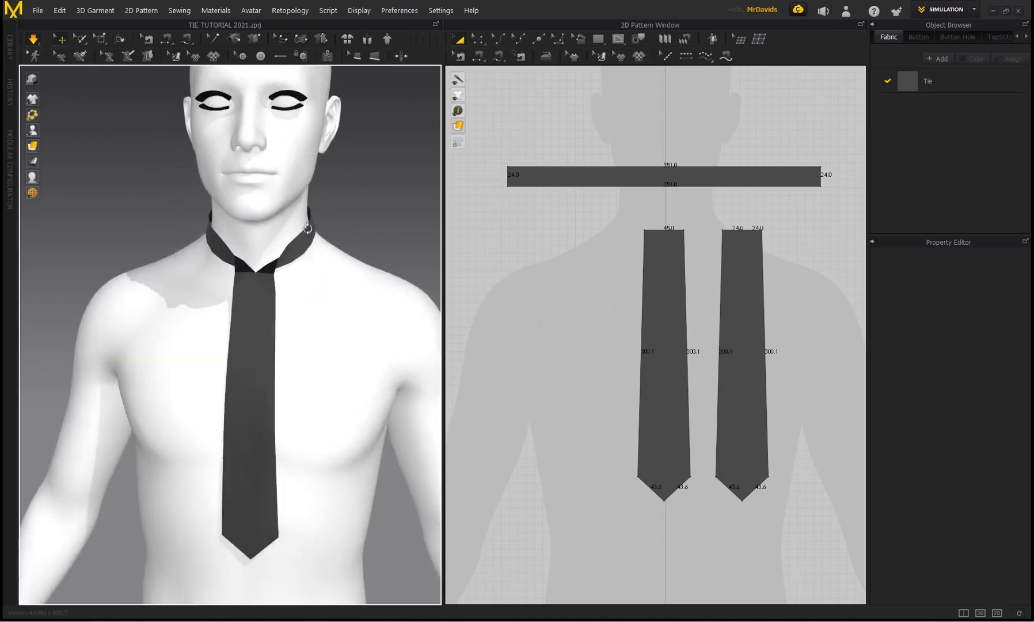
scroll(217, 222, down, 3)
right_drag(216, 221, 250, 225)
mouse_move(251, 447)
mouse_down()
mouse_move(242, 468)
mouse_move(235, 459)
mouse_up()
- Switch to the browser and study the knot shape in the necktie reference photos
key(alt+Tab)
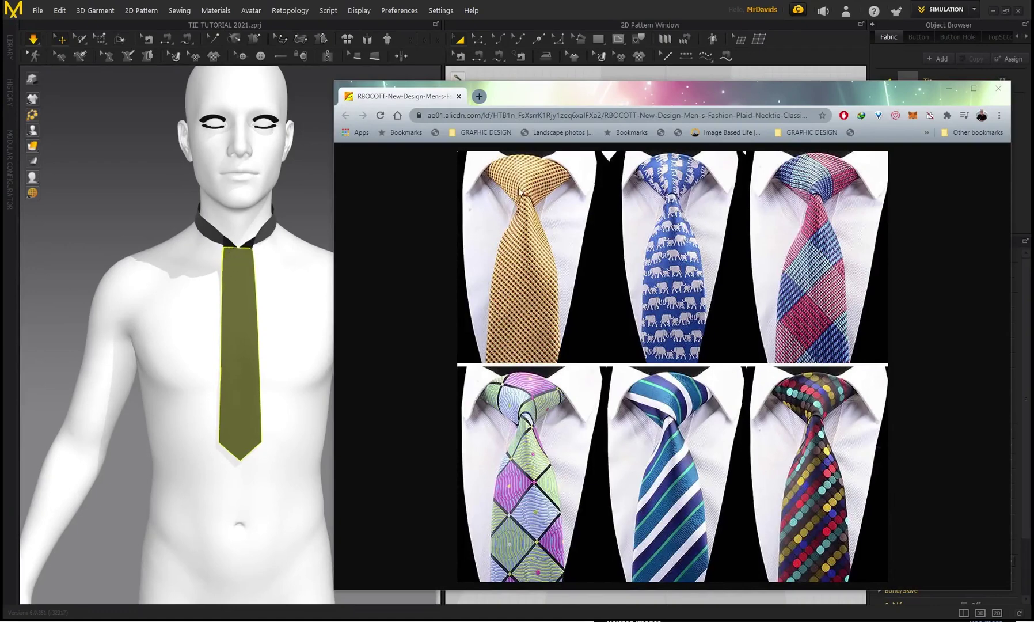
drag(925, 92, 779, 89)
click(798, 87)
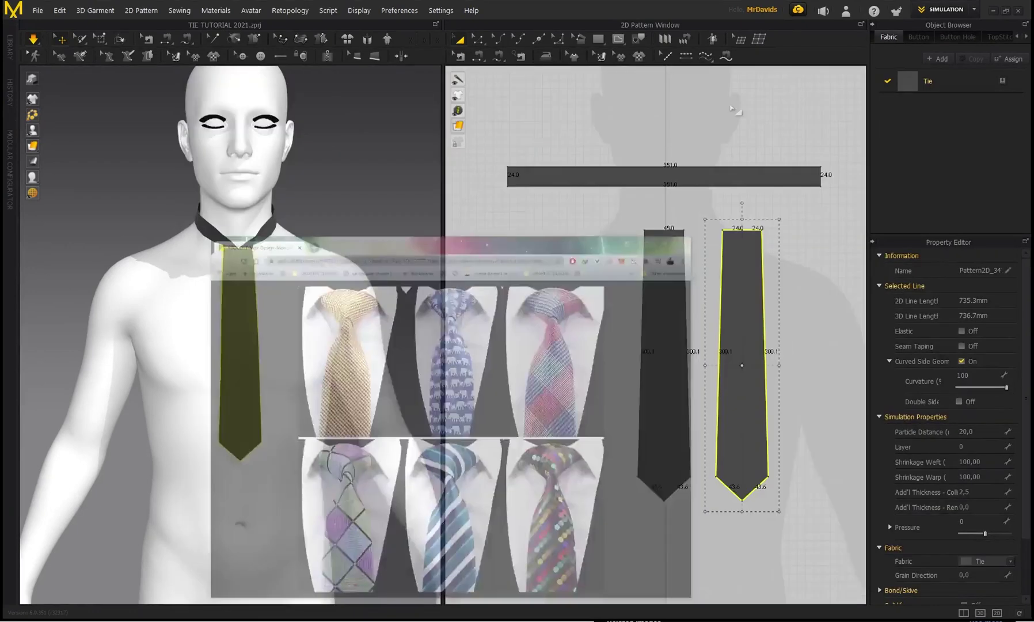
- Draw a square pattern about 43.4 mm per side between the neck strip and the first tie pattern with the Rectangle tool
click(600, 39)
click(618, 68)
scroll(663, 216, down, 3)
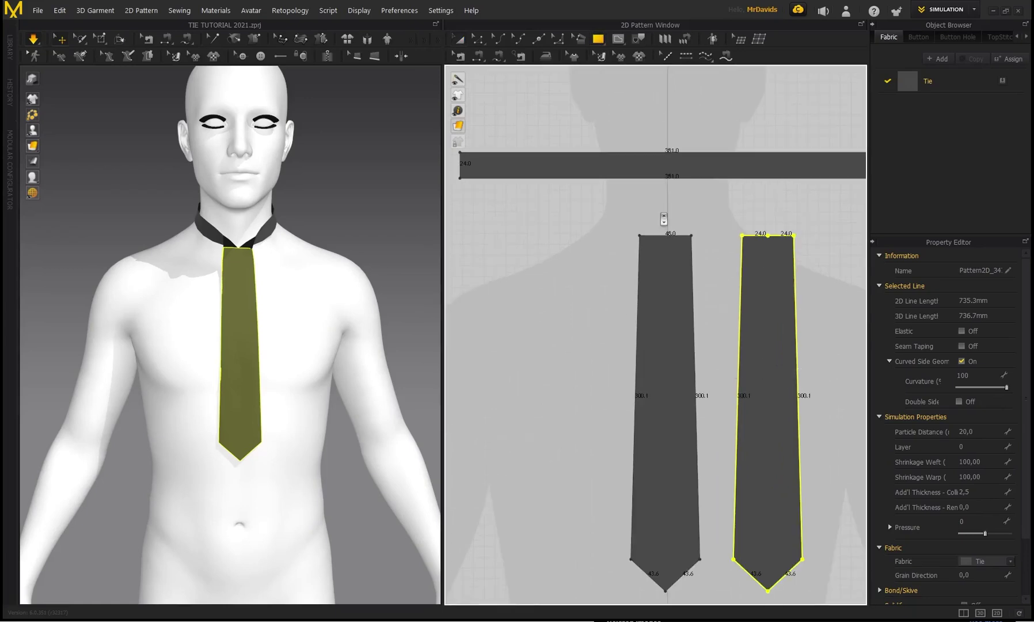
drag(638, 192, 690, 240)
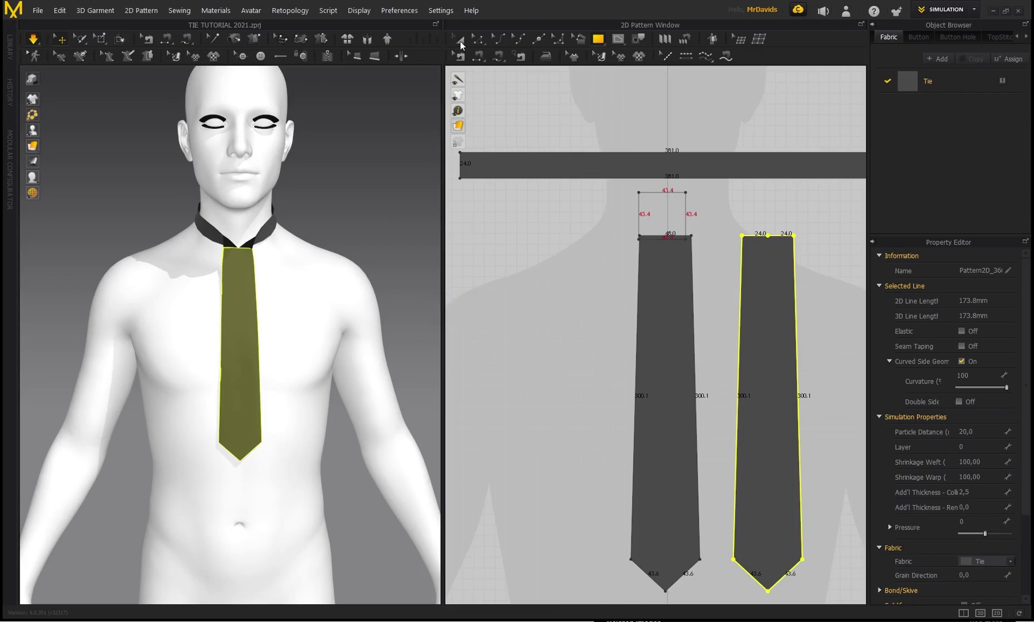
- Move both tie patterns down in the 2D layout to leave a gap below the square
click(460, 42)
drag(689, 391, 681, 454)
drag(763, 392, 768, 477)
- Widen the square pattern to about 45.8 mm, keeping its height
click(659, 219)
scroll(662, 259, up, 3)
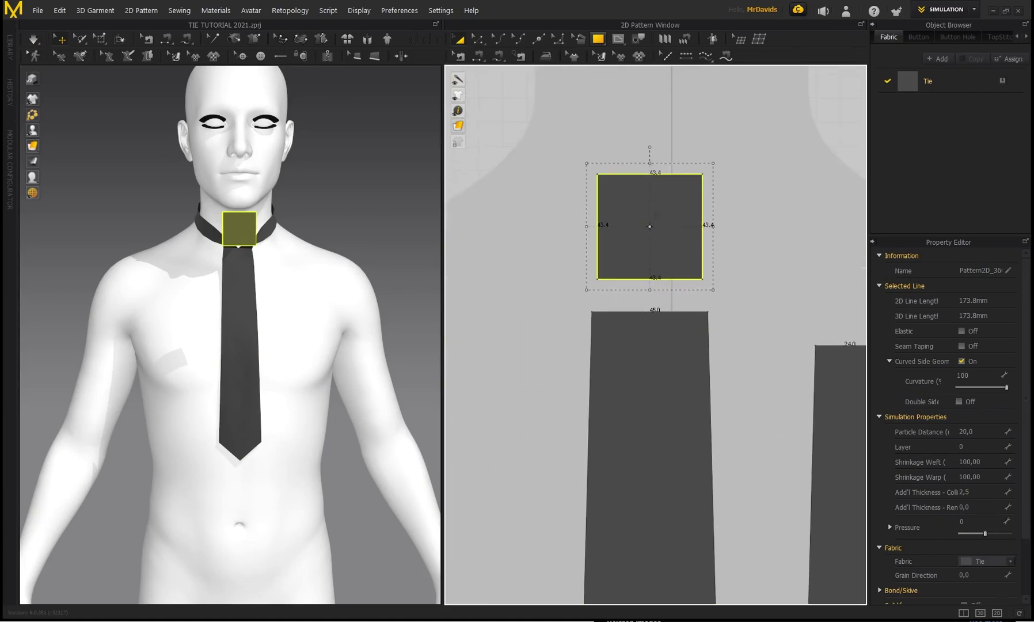
scroll(654, 216, down, 2)
drag(697, 222, 699, 222)
scroll(679, 249, down, 3)
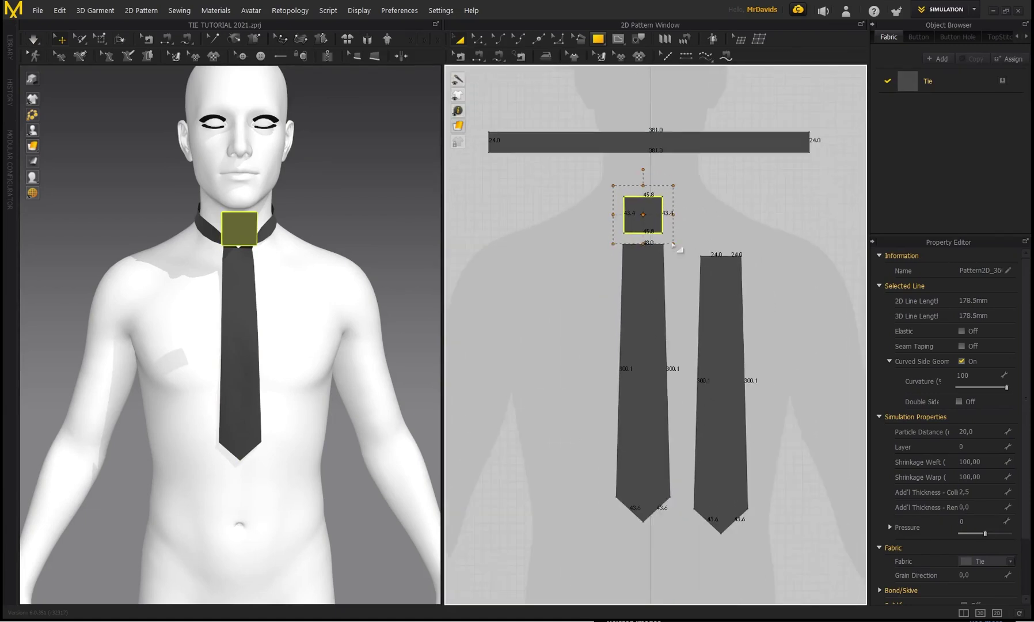
scroll(648, 265, up, 3)
middle_drag(715, 235, 679, 230)
scroll(651, 229, down, 1)
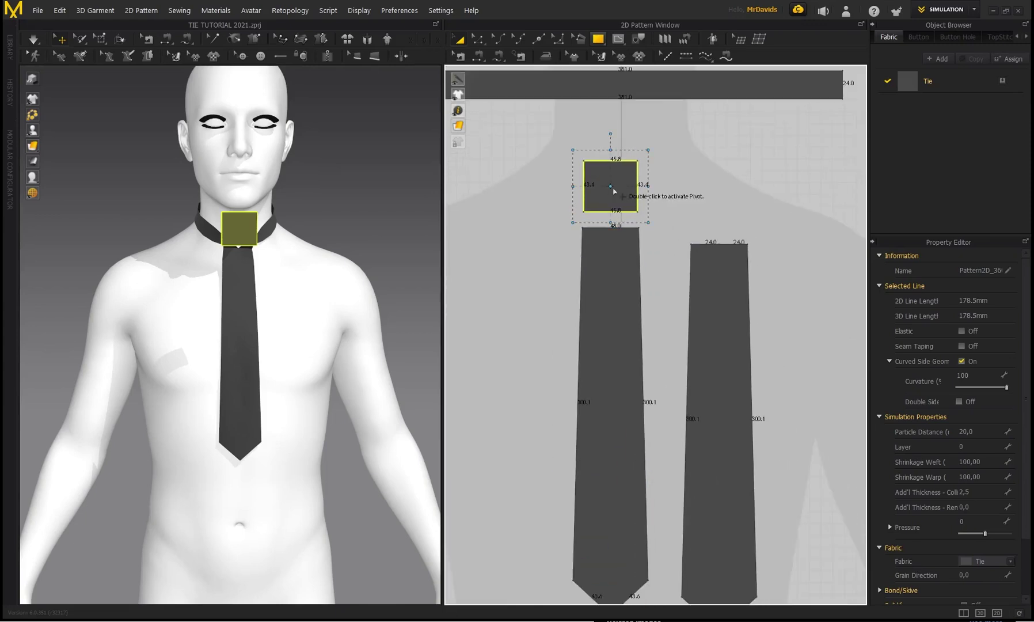
scroll(587, 185, up, 1)
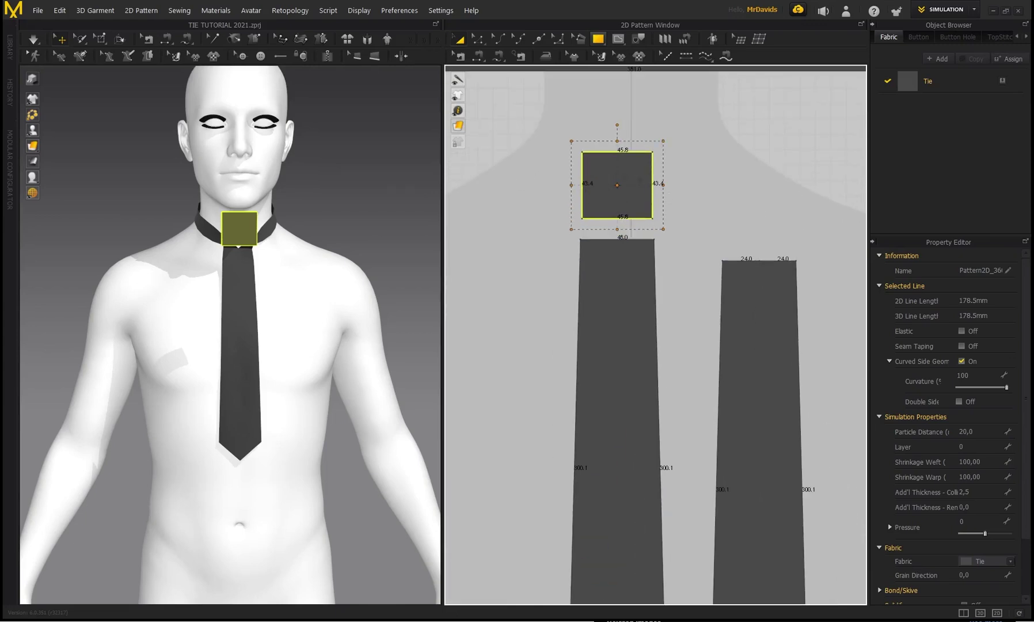
- Taper the square into a trapezoid by moving each of its lower corners 8 mm inward
click(477, 39)
scroll(581, 219, up, 1)
click(582, 221)
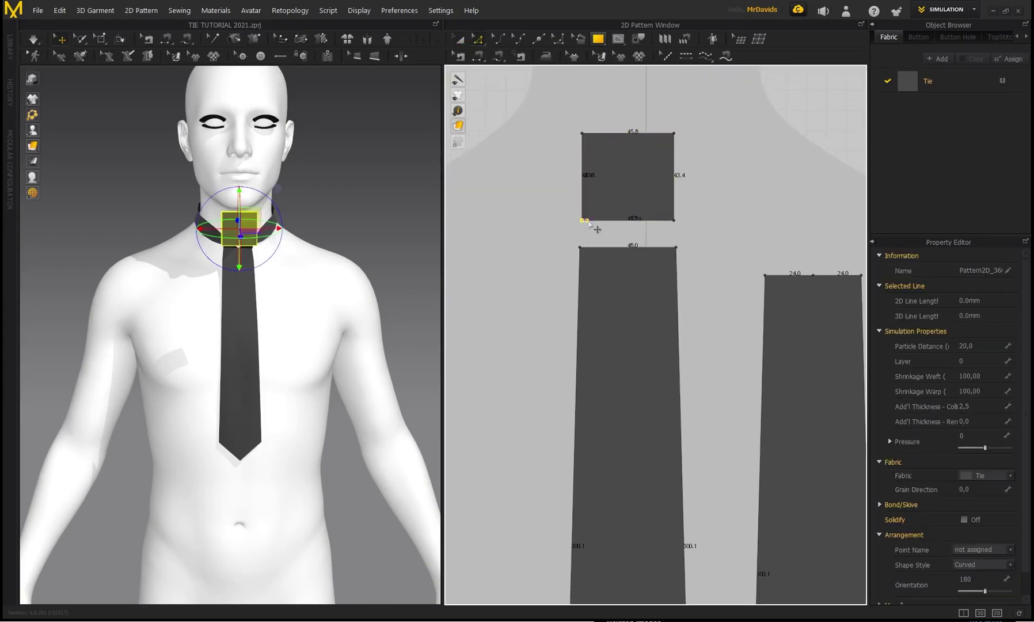
drag(594, 223, 595, 226)
right_click(595, 226)
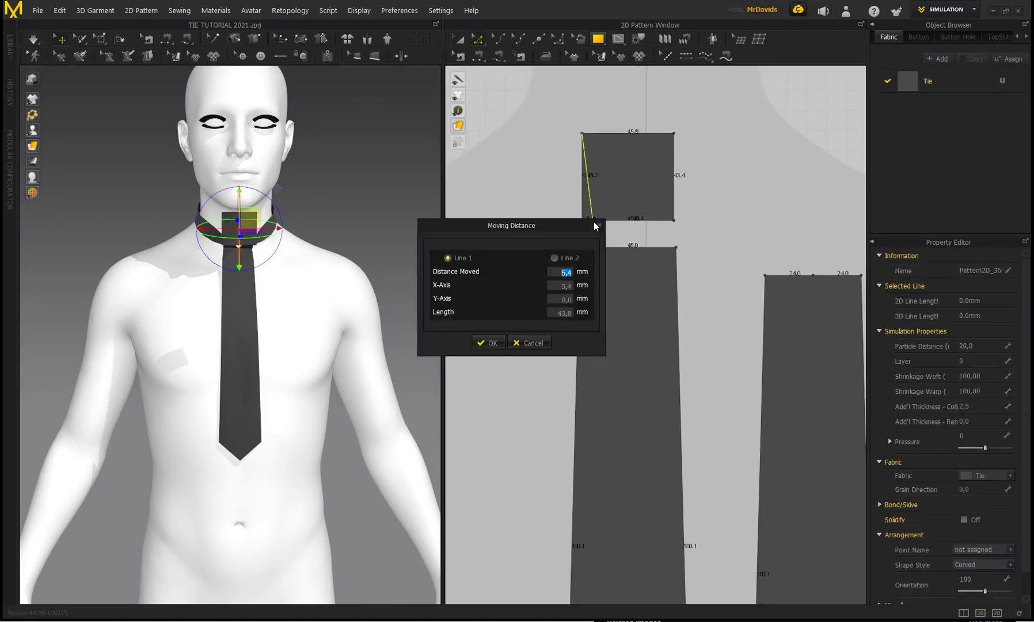
text(8)
key(Return)
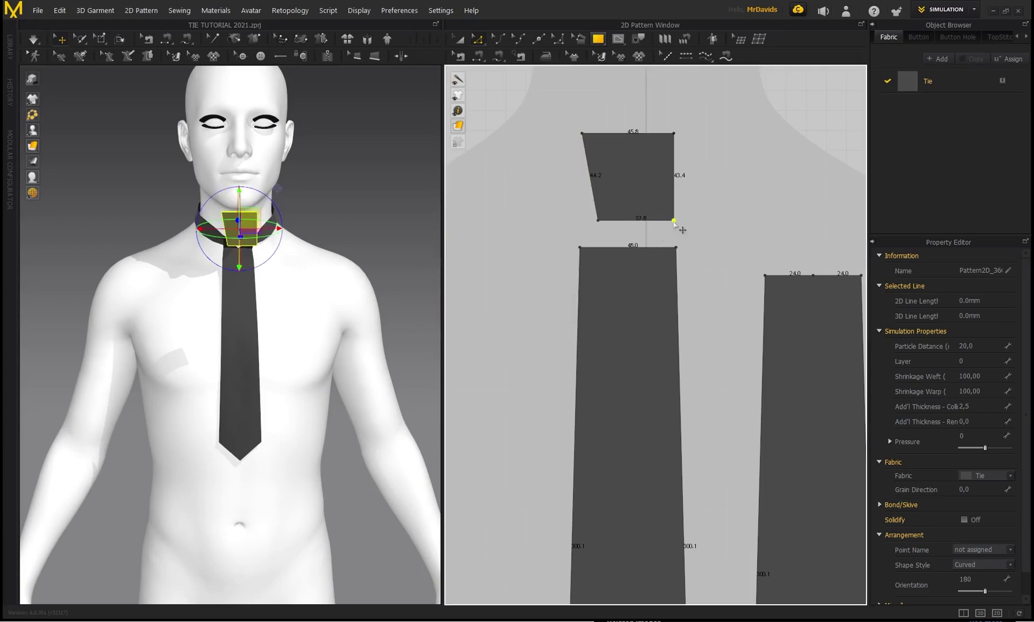
right_click(662, 225)
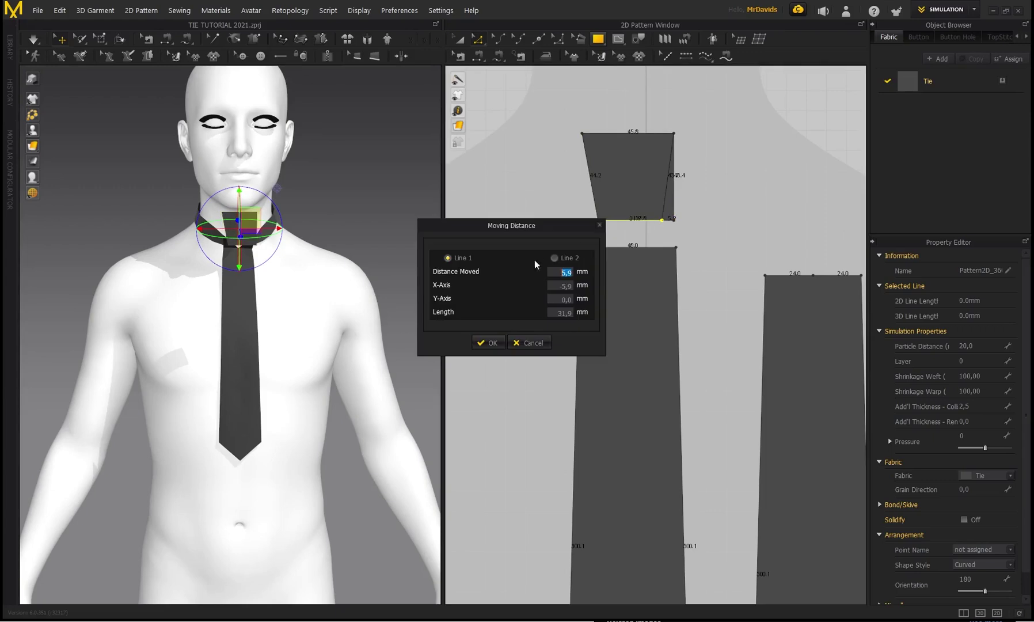
click(489, 342)
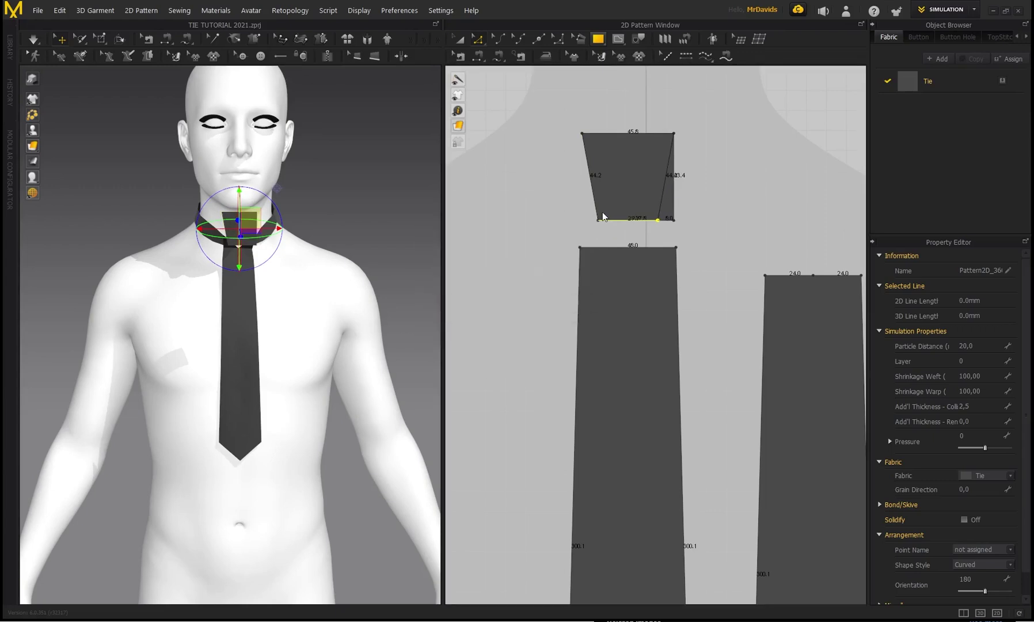
scroll(573, 146, down, 3)
- Copy the trapezoid pattern and paste the duplicate level with it above the second tie pattern
click(459, 39)
click(604, 183)
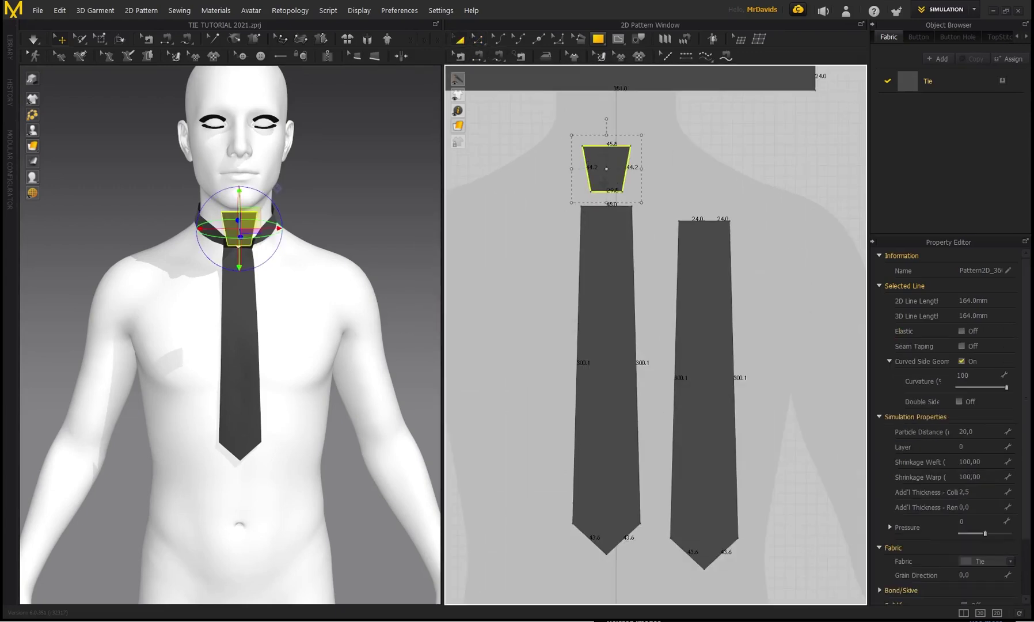
key(ctrl+c)
key(ctrl+v)
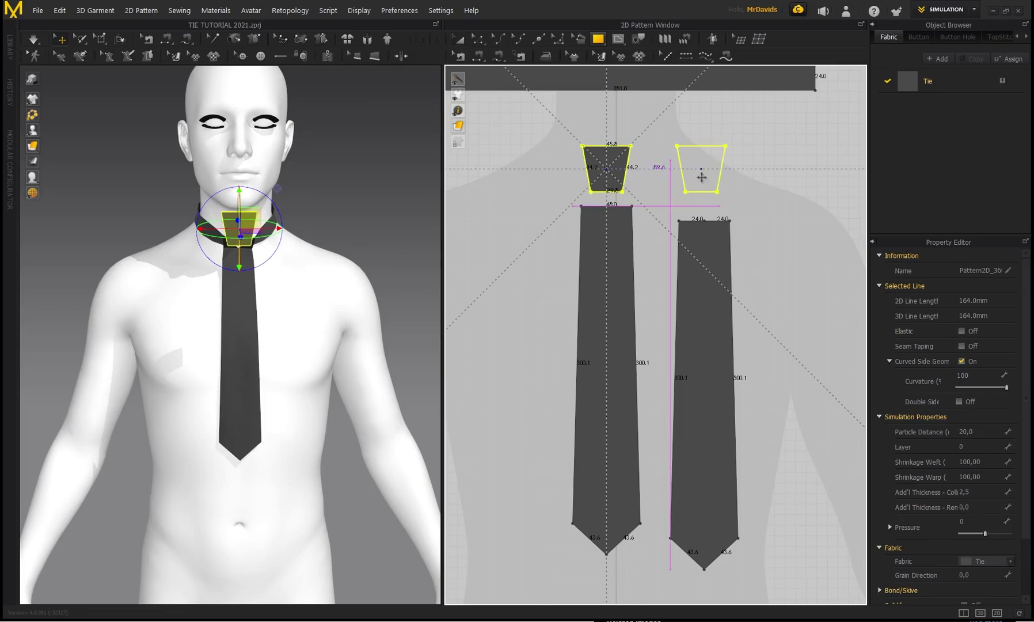
click(701, 168)
- Arrange the two trapezoid patterns in 3D, one in front of and one behind the tie's upper end
right_drag(392, 215, 281, 162)
scroll(254, 274, up, 2)
click(270, 244)
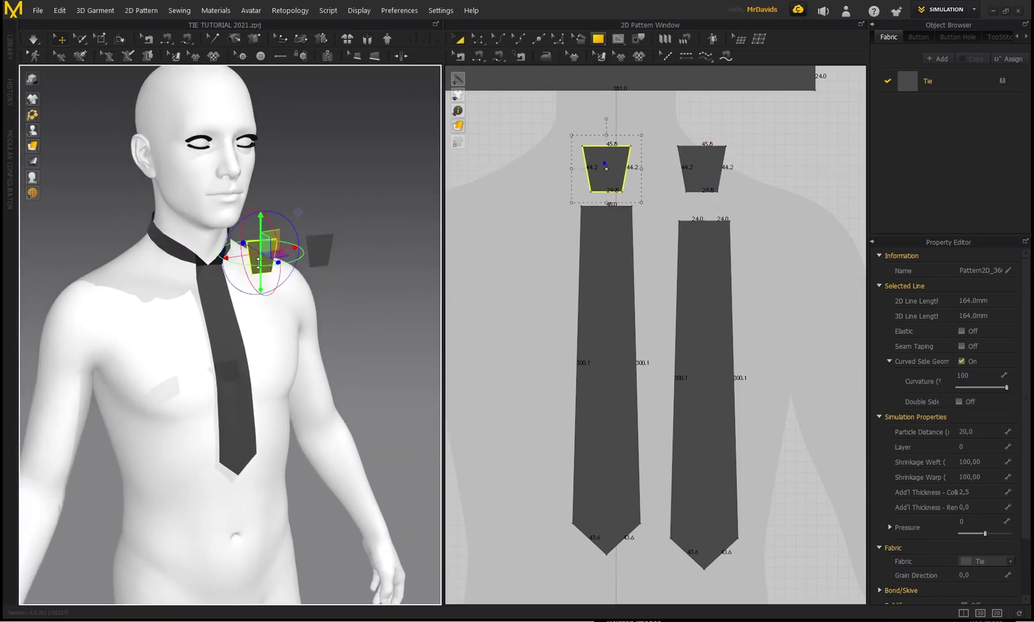
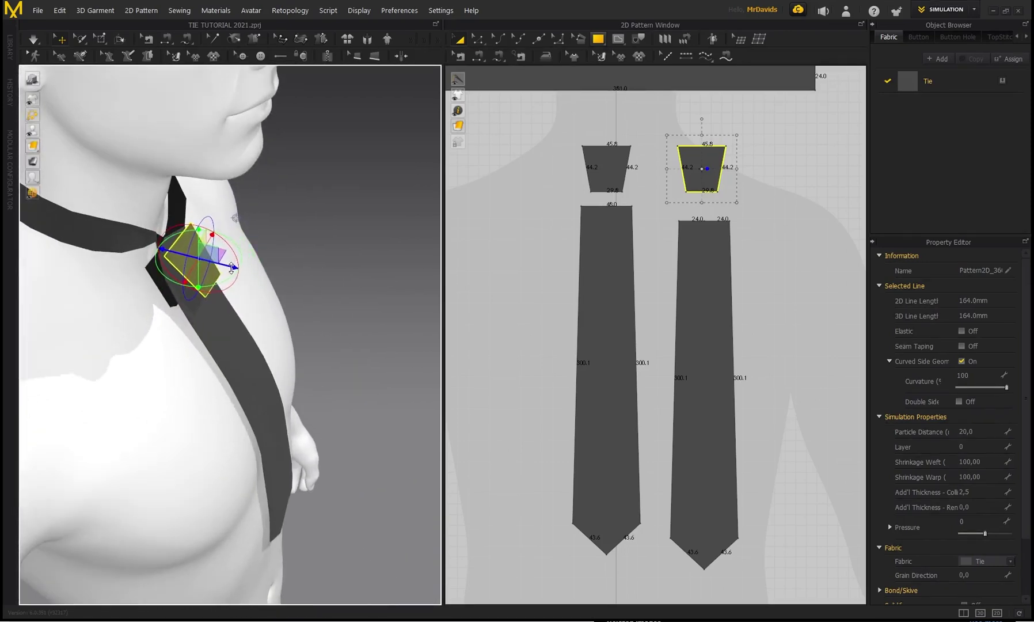
- Select all the patterns and set their particle distance to 10 mm
scroll(720, 305, down, 5)
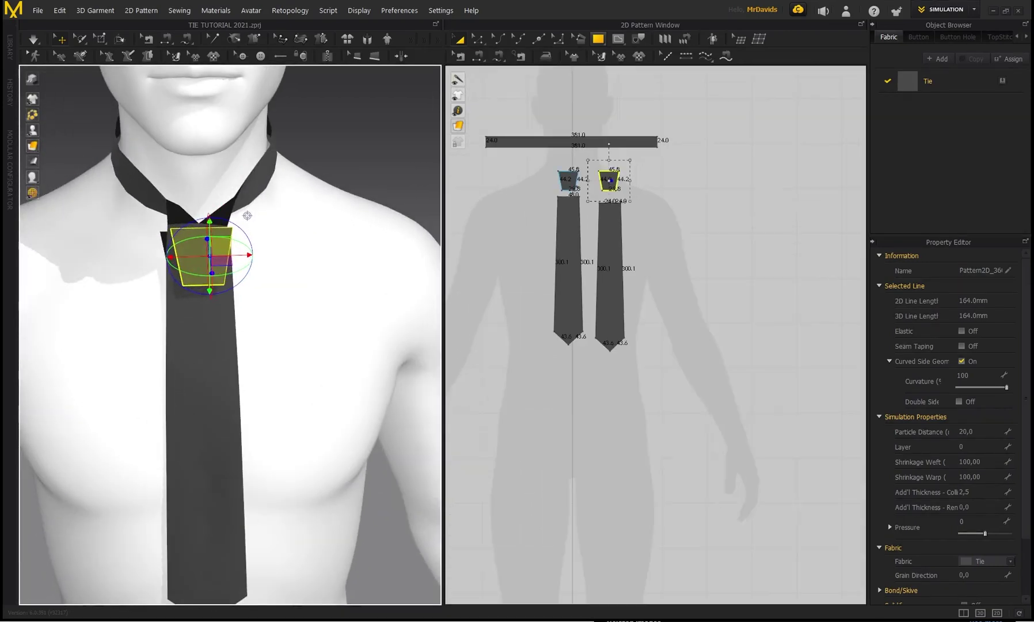
click(748, 423)
drag(508, 152, 509, 153)
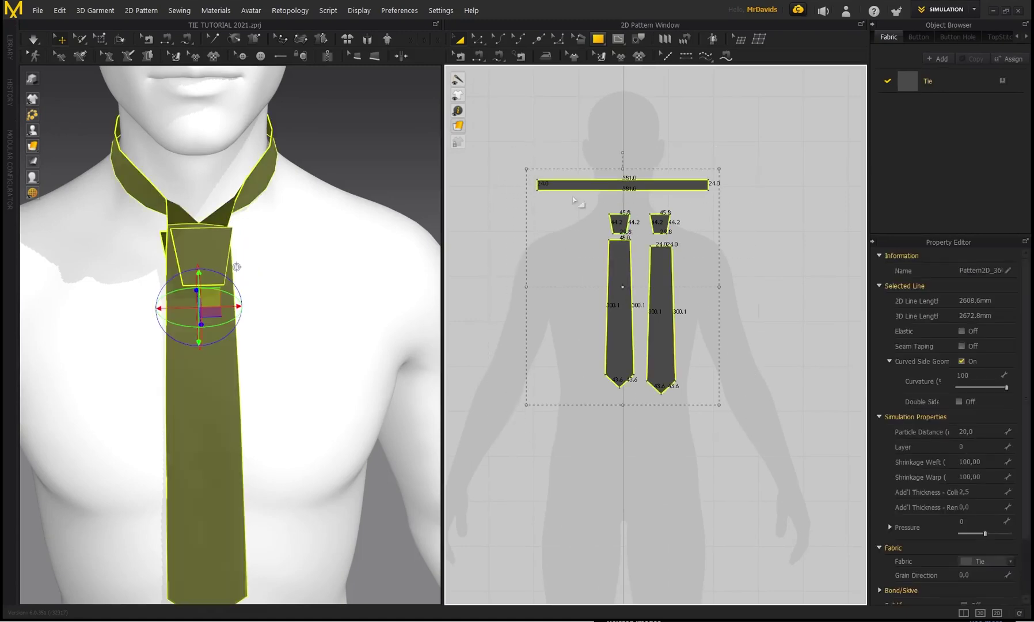
click(983, 431)
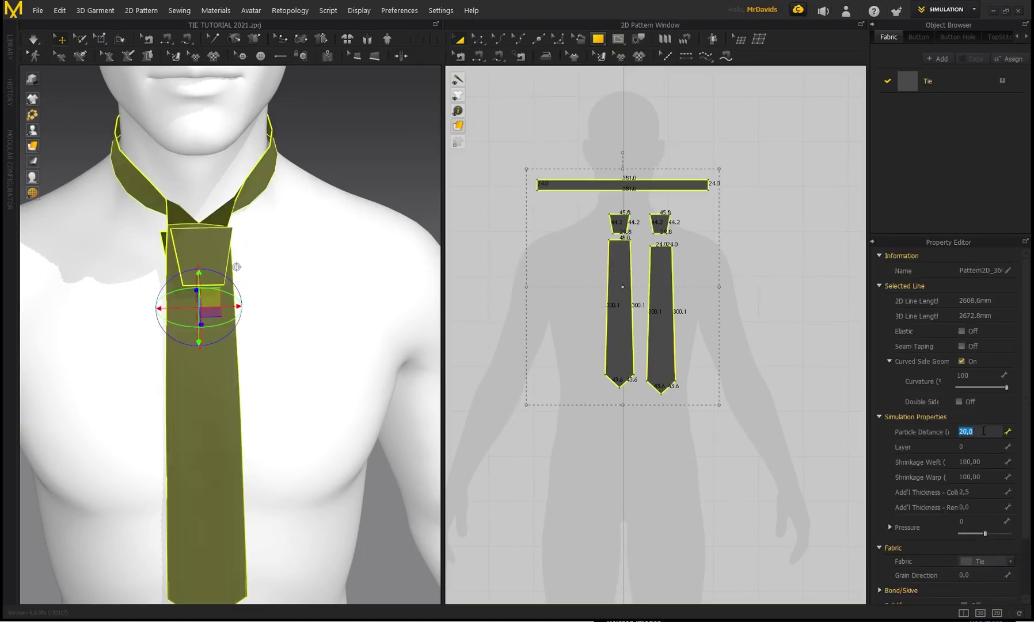
key(Return)
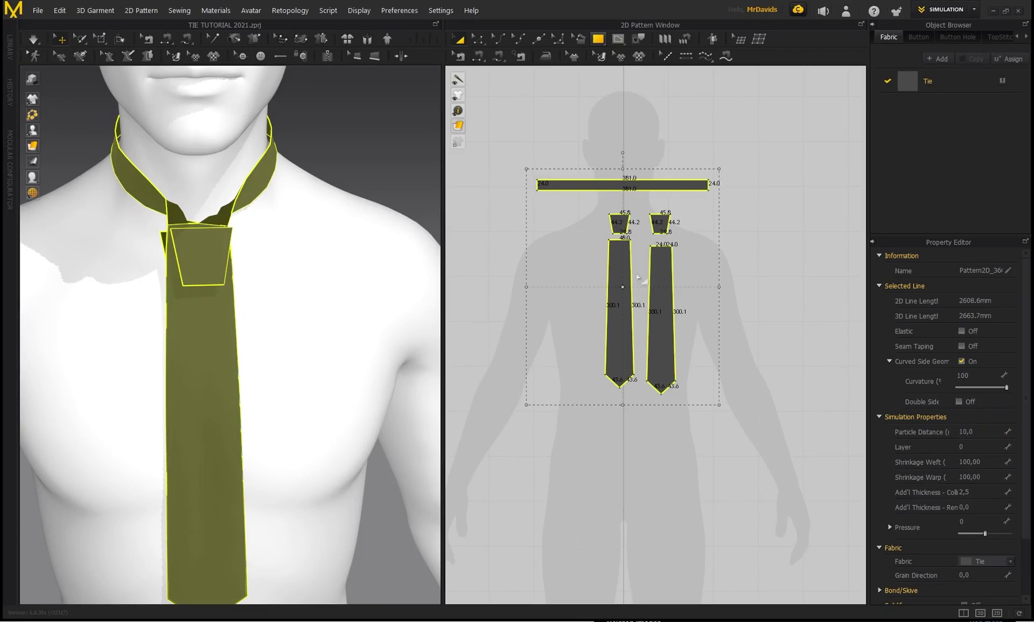
- Sew the slanted side edges of the two trapezoid patterns to each other with segment sewing
click(618, 223)
shift+click(660, 224)
right_drag(259, 239, 333, 169)
click(330, 157)
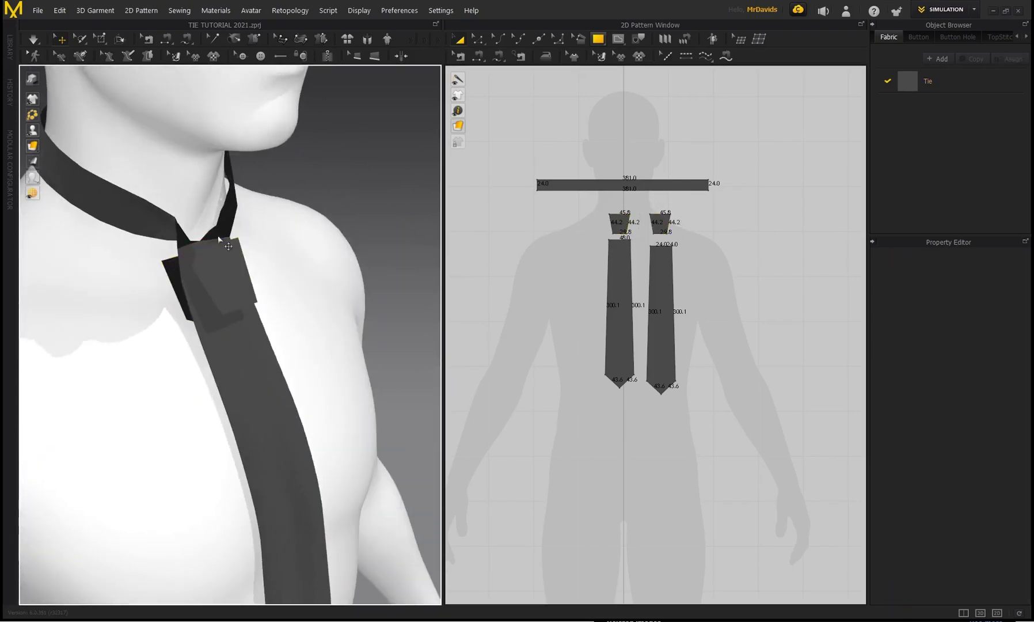
click(156, 48)
scroll(631, 221, up, 2)
click(655, 218)
right_drag(359, 182, 152, 257)
click(602, 217)
click(684, 219)
right_drag(213, 236, 335, 236)
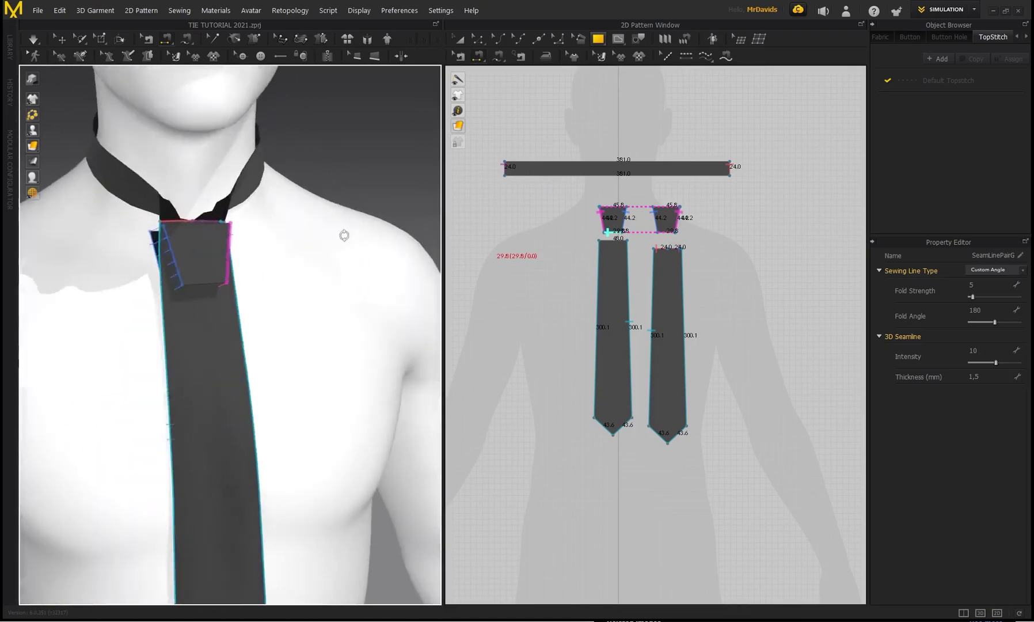
- Try simulating the sewn knot around the tie's upper end, and undo the simulation
key(space)
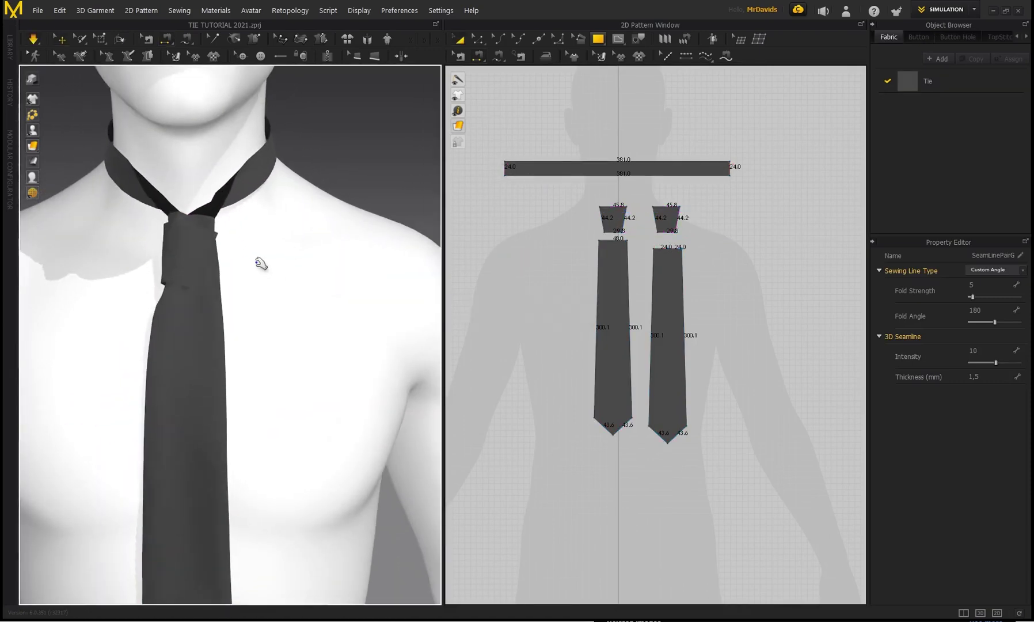
scroll(131, 376, down, 1)
middle_drag(155, 427, 201, 293)
key(ctrl+z)
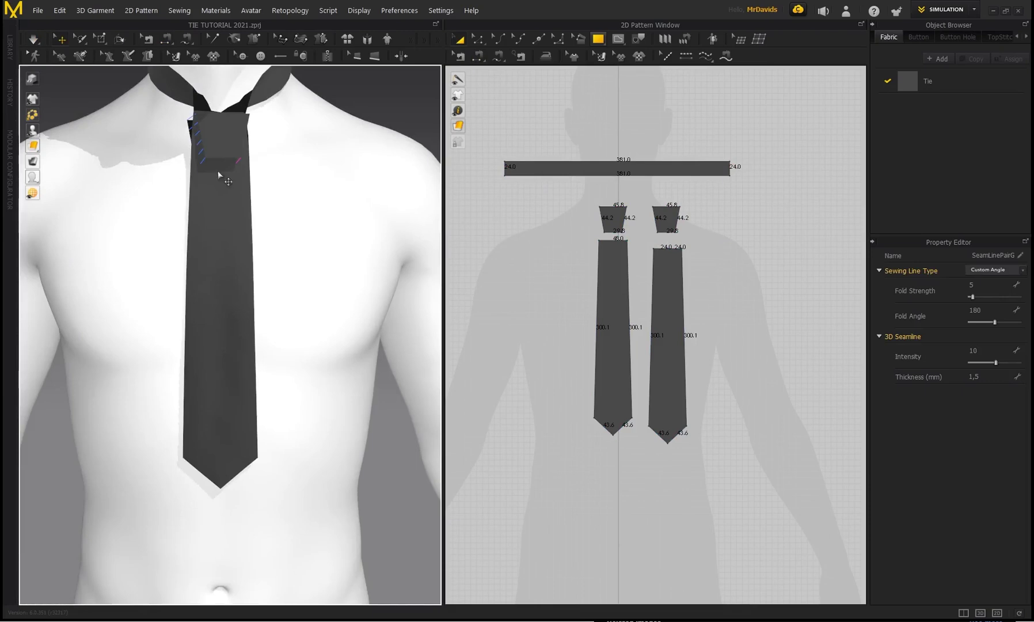
- Select both trapezoid patterns and stretch them horizontally to a top width of about 54.2 mm
middle_drag(217, 232, 214, 382)
mouse_move(214, 382)
right_down()
mouse_move(141, 380)
mouse_move(196, 380)
right_up()
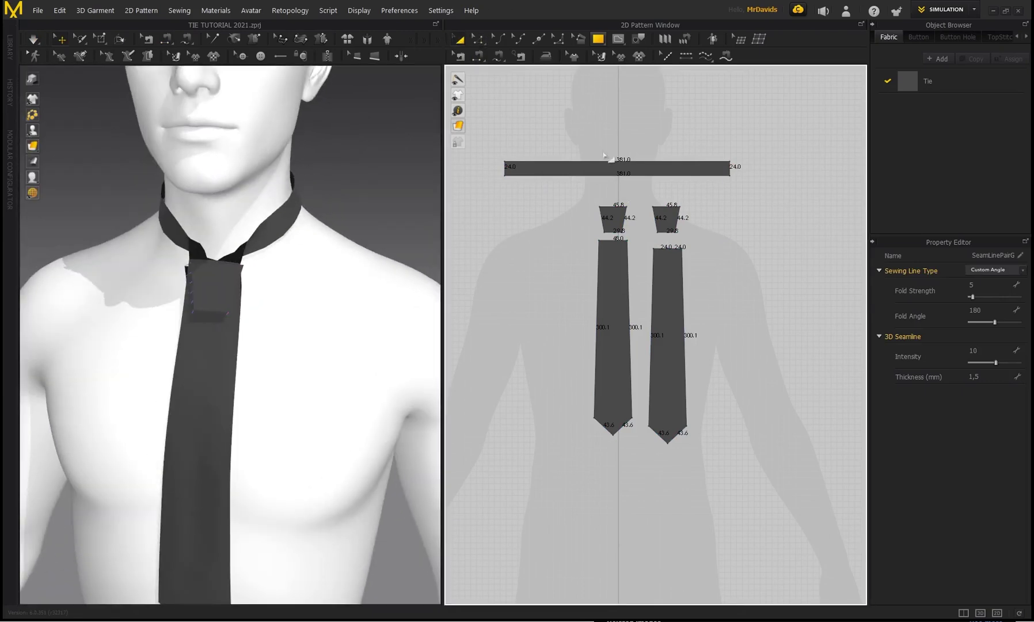
scroll(614, 214, up, 2)
click(615, 219)
shift+click(669, 223)
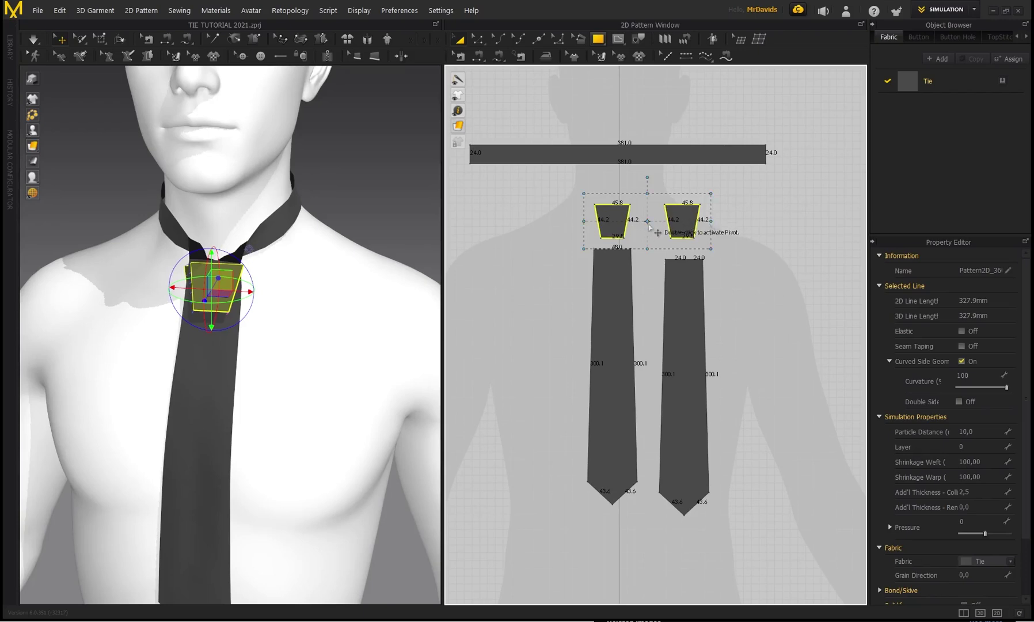
scroll(657, 231, up, 1)
drag(734, 223, 747, 223)
- Shift the front trapezoid sideways in 3D to centre it over the tie's upper end
right_drag(281, 251, 287, 256)
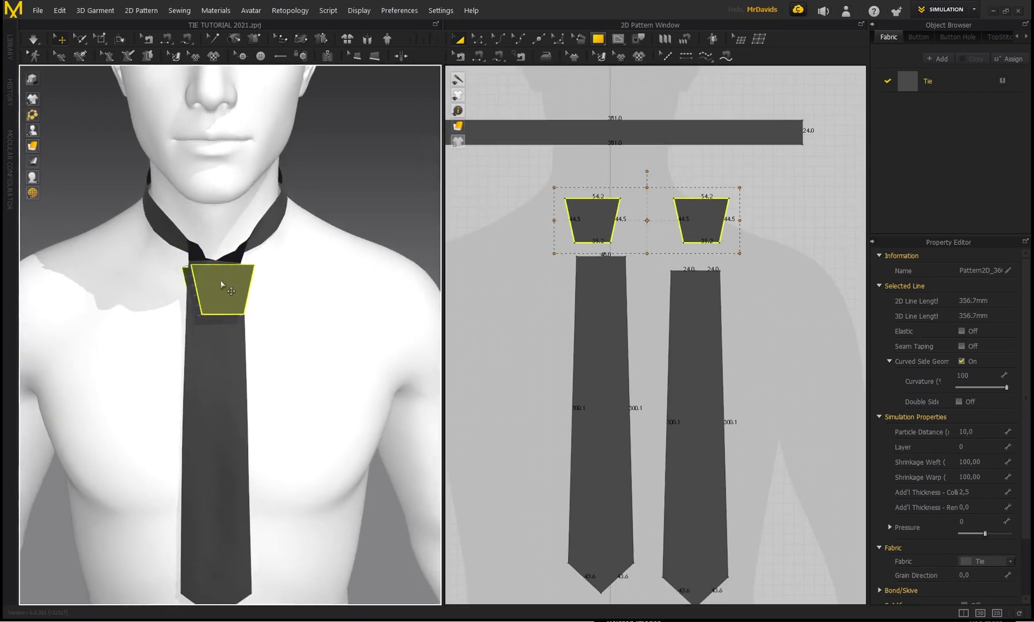
right_drag(309, 293, 314, 303)
click(233, 291)
click(302, 233)
click(240, 291)
drag(269, 285, 265, 286)
right_drag(296, 311, 325, 319)
scroll(288, 270, up, 2)
click(325, 226)
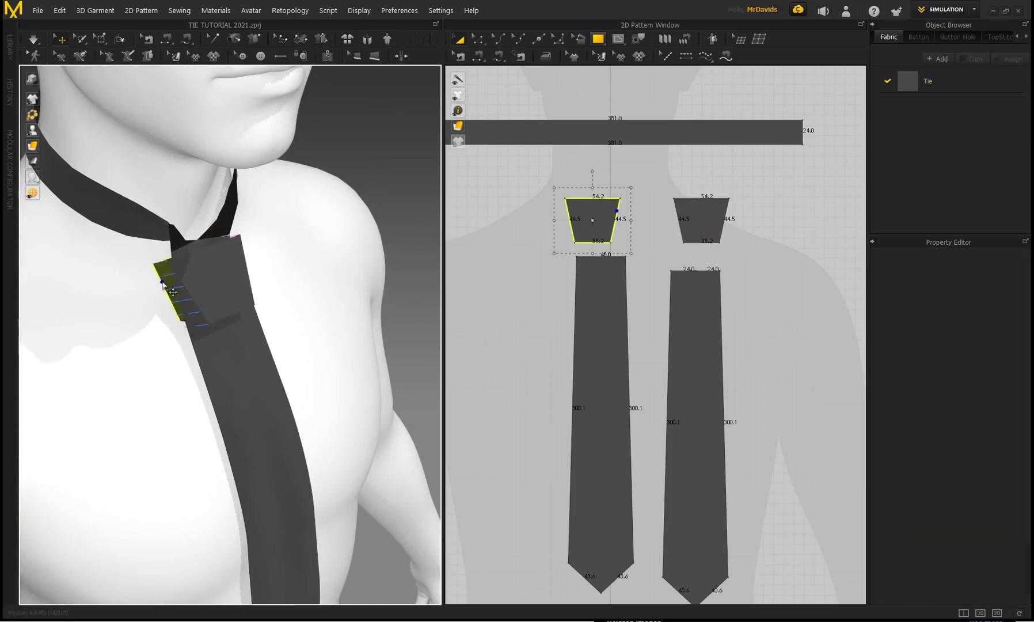
- Shift the rear trapezoid sideways in 3D to line up behind the tie, and start the simulation
click(163, 284)
right_drag(274, 292, 219, 294)
drag(199, 287, 206, 289)
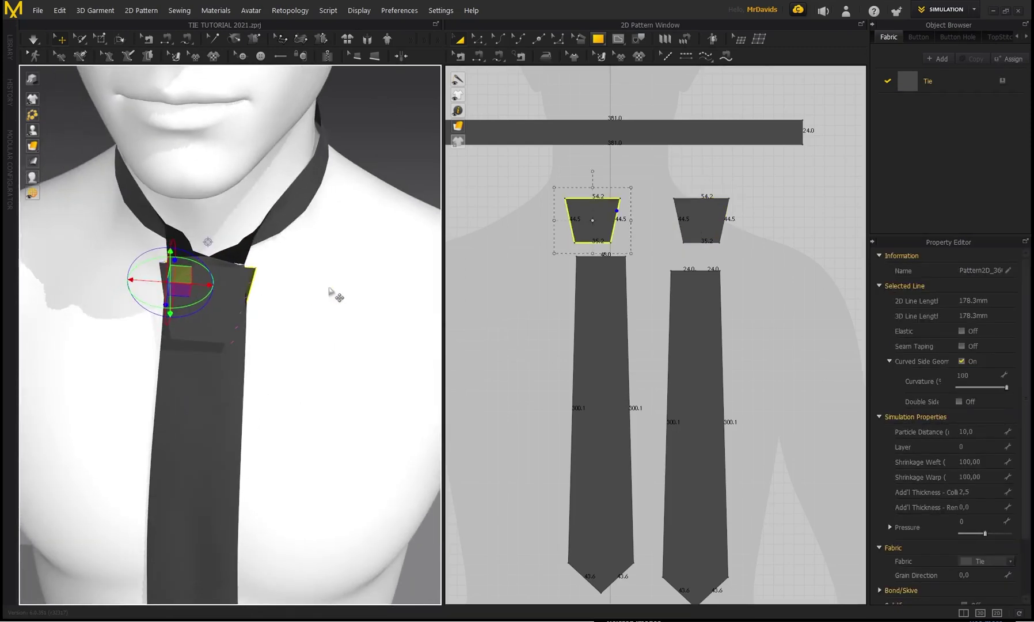
right_drag(328, 287, 274, 272)
key(space)
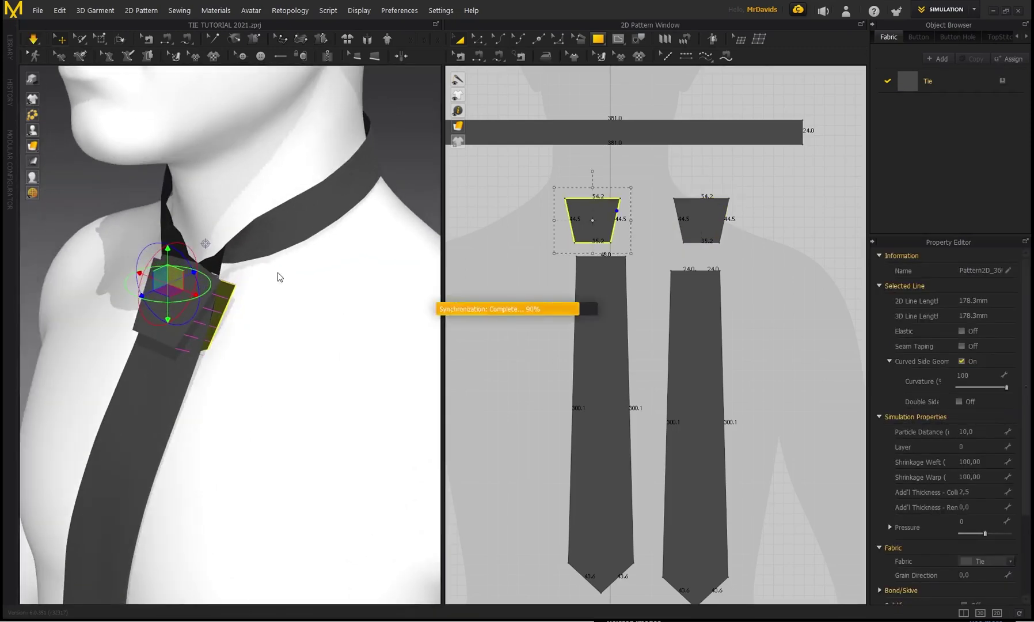
- Tug the front knot trapezoid in the running simulation to settle it around the tie's upper end
right_drag(264, 273, 204, 272)
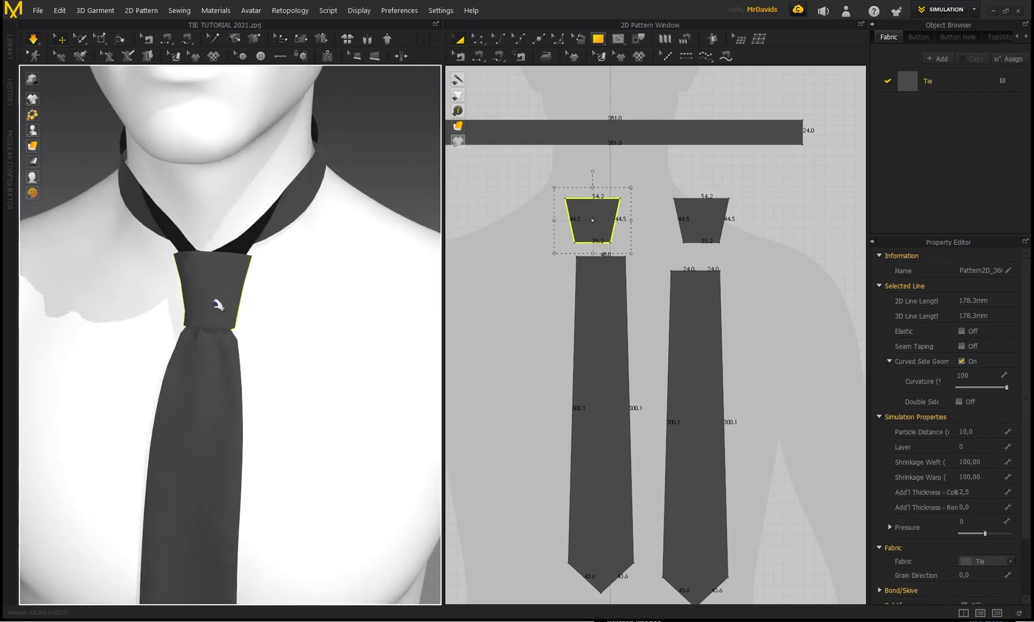
click(212, 304)
drag(229, 277, 266, 286)
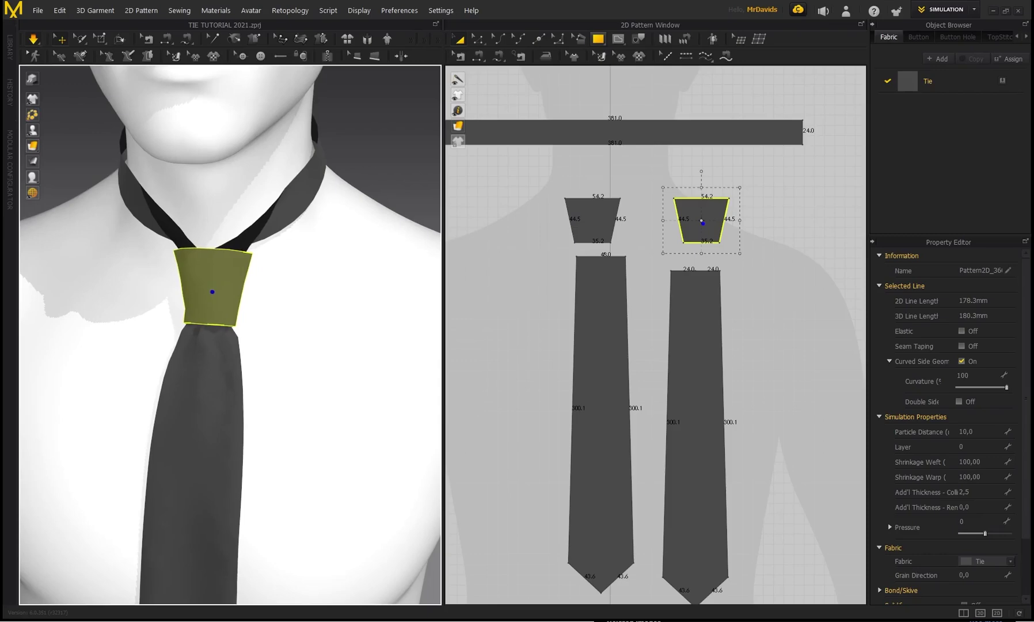
- Consult the necktie reference photos in the browser, and tug the simulating knot in Marvelous Designer to refine its shape
key(alt+Tab)
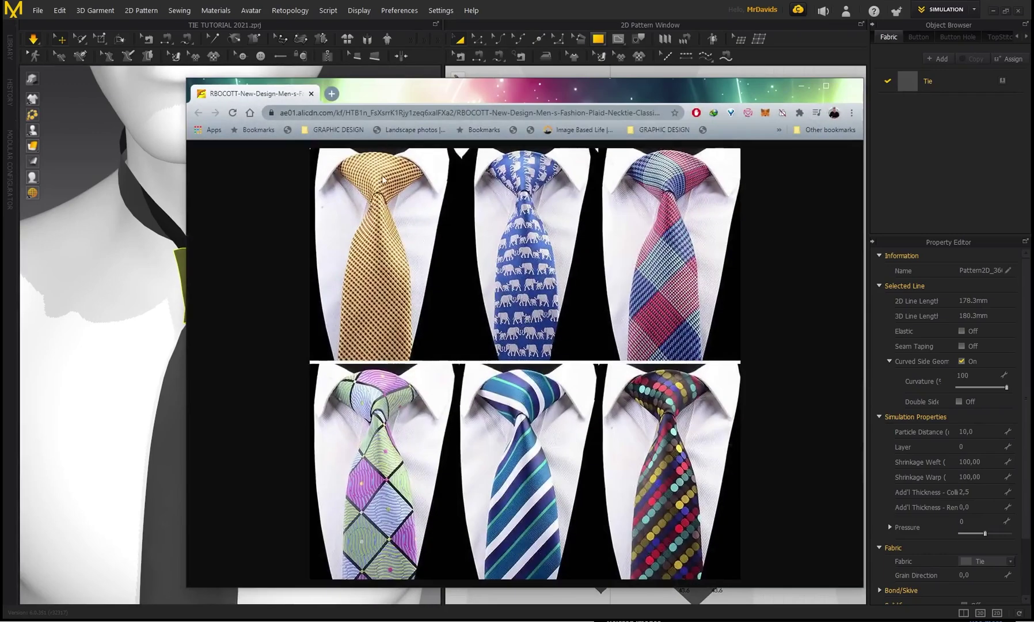
click(797, 85)
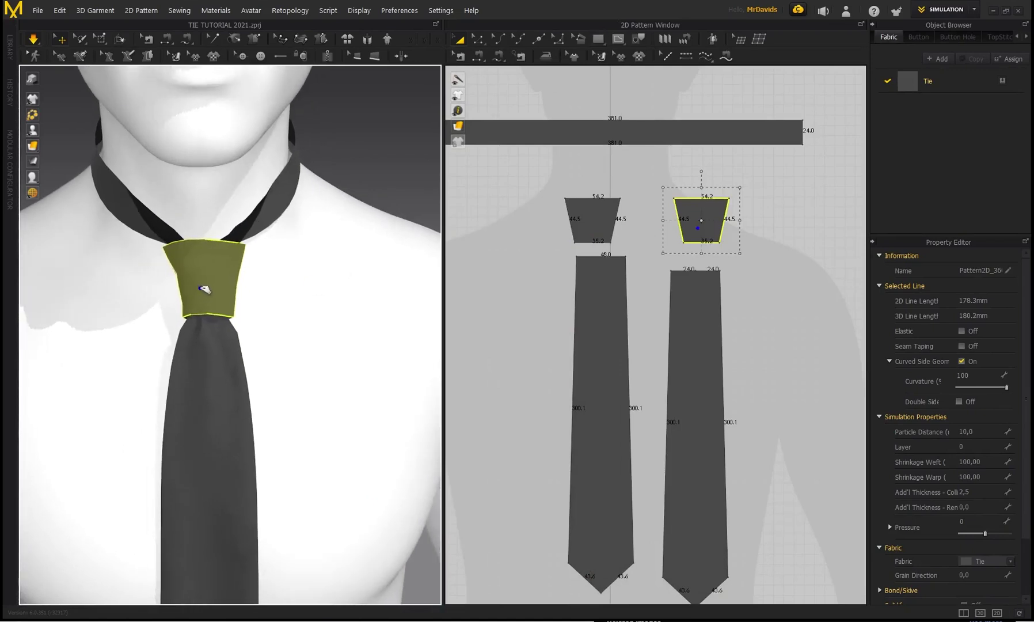
drag(222, 288, 211, 269)
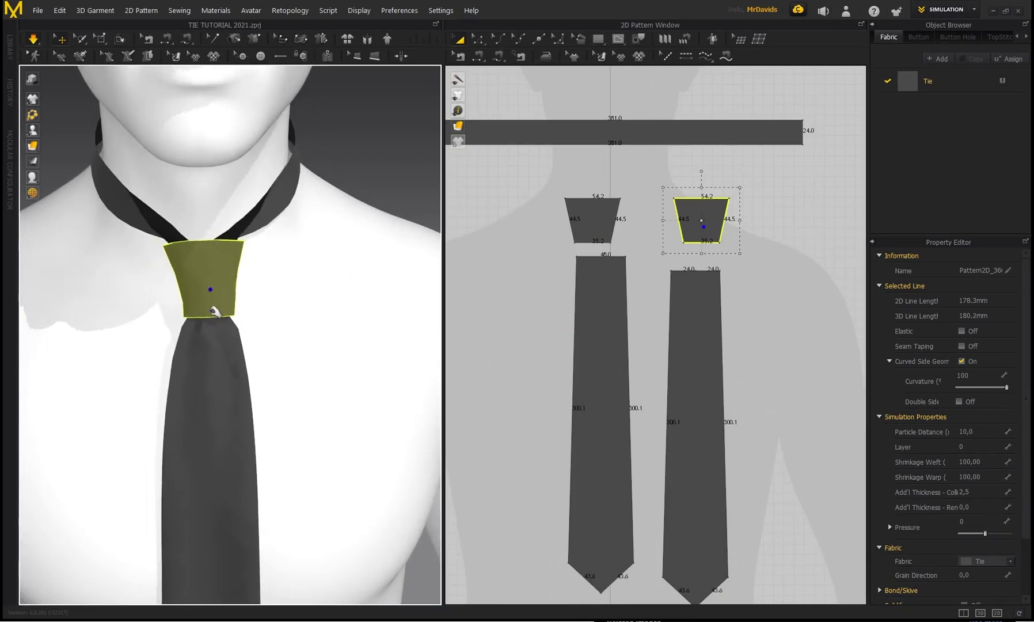
click(316, 213)
- Pull the lower end of the front tie pattern in the simulation so it hangs straight down the chest
scroll(237, 330, down, 3)
right_drag(238, 330, 211, 366)
click(211, 366)
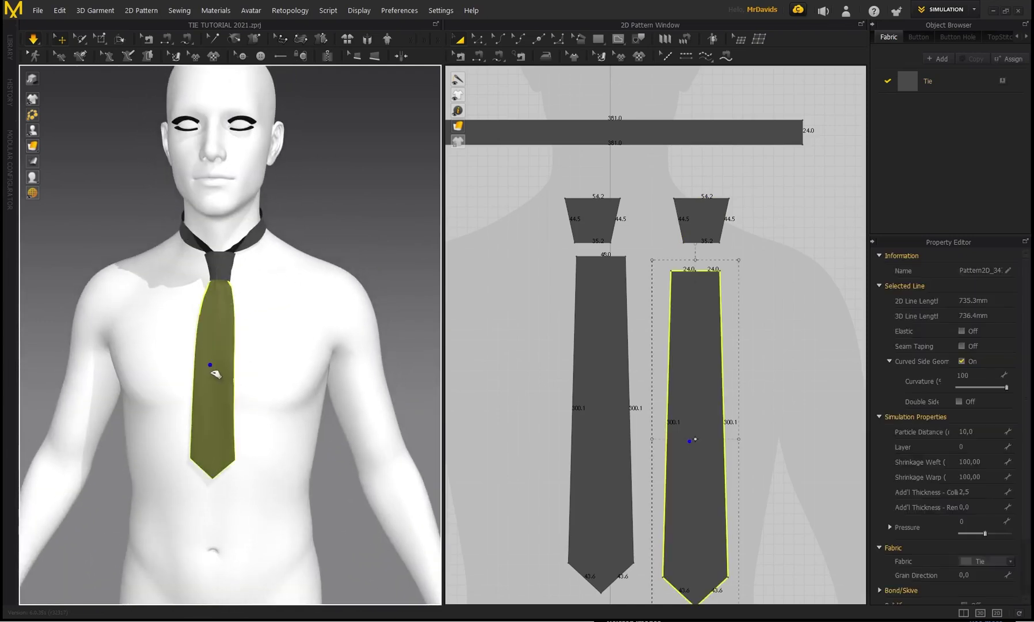
drag(219, 442, 214, 471)
click(302, 208)
right_drag(302, 207, 259, 244)
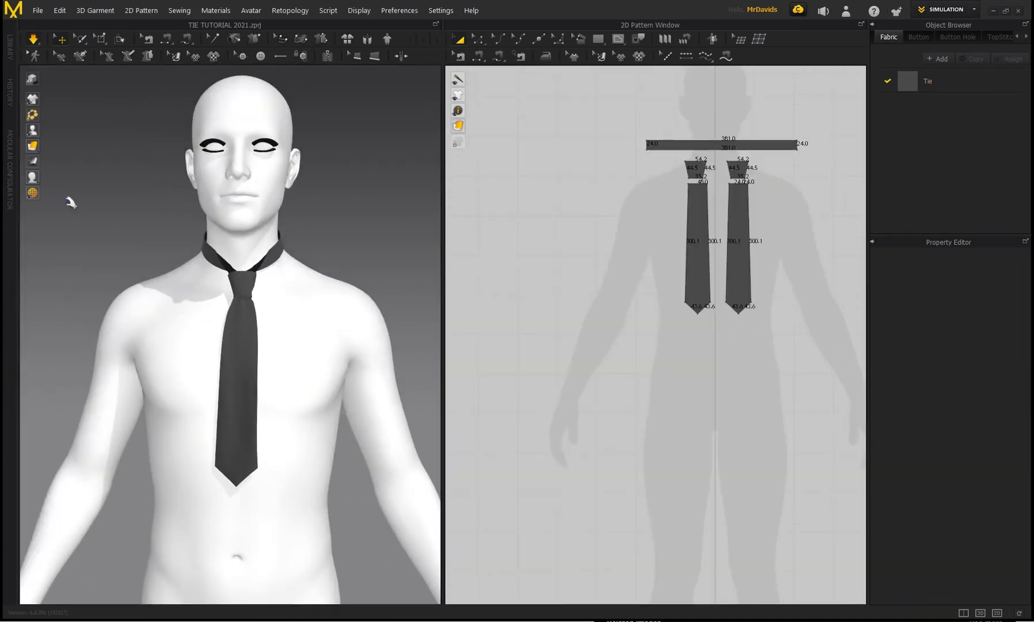
- Set the neck strip's additional rendering thickness to 2 and show the garment with its thickness in 3D
scroll(252, 270, up, 2)
mouse_move(251, 271)
right_down()
mouse_move(258, 279)
mouse_move(240, 275)
mouse_move(288, 253)
mouse_move(253, 256)
right_up()
click(772, 145)
click(982, 505)
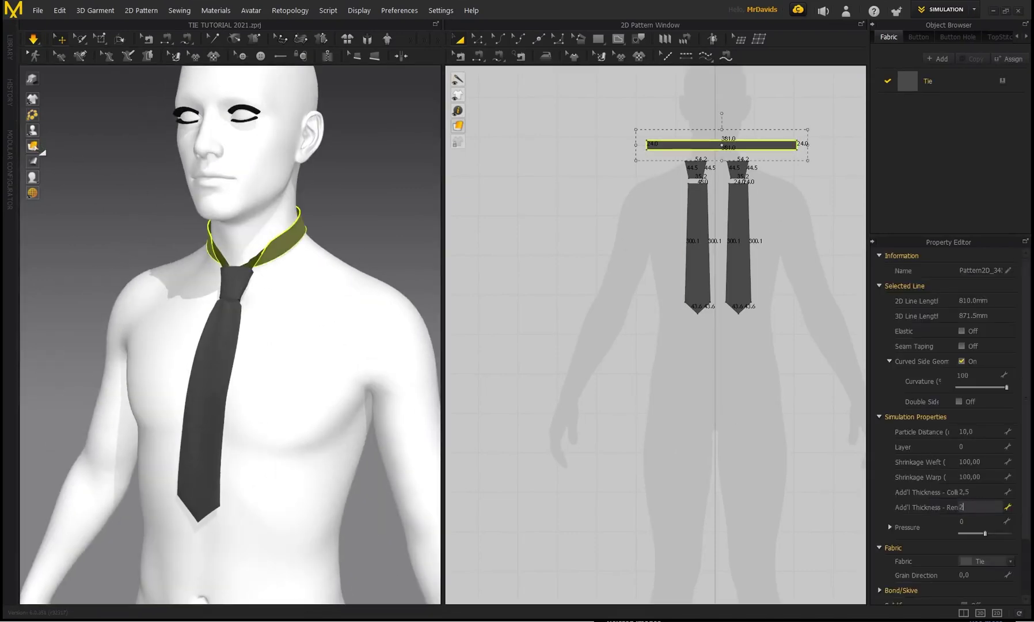
text(2)
key(Return)
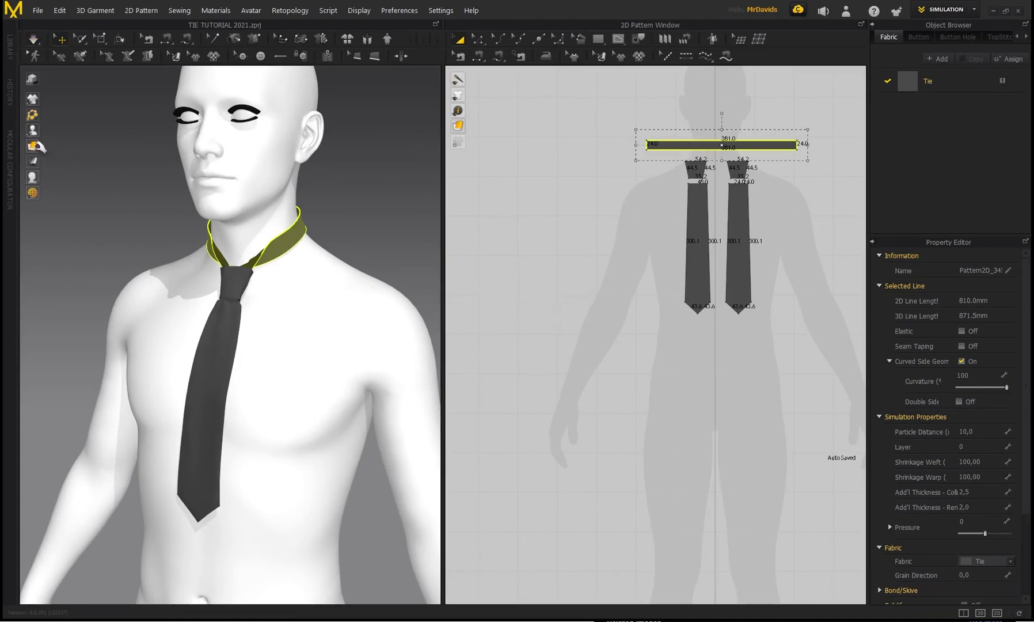
click(53, 146)
right_drag(329, 210, 259, 195)
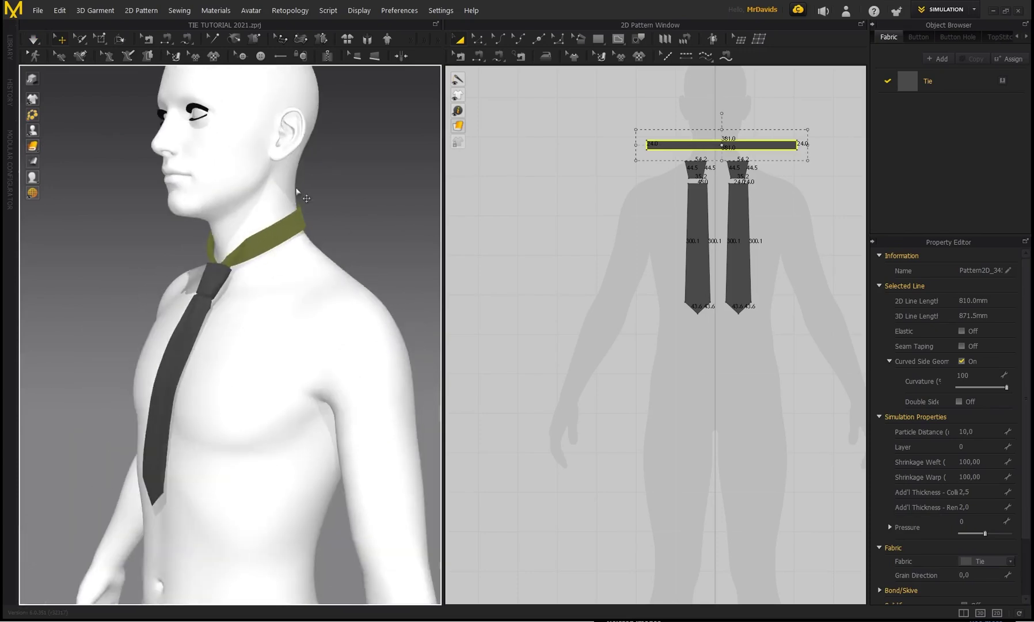
- Set the additional rendering thickness of the knot trapezoids to 2
click(685, 168)
click(976, 508)
key(Return)
click(539, 328)
scroll(254, 284, up, 8)
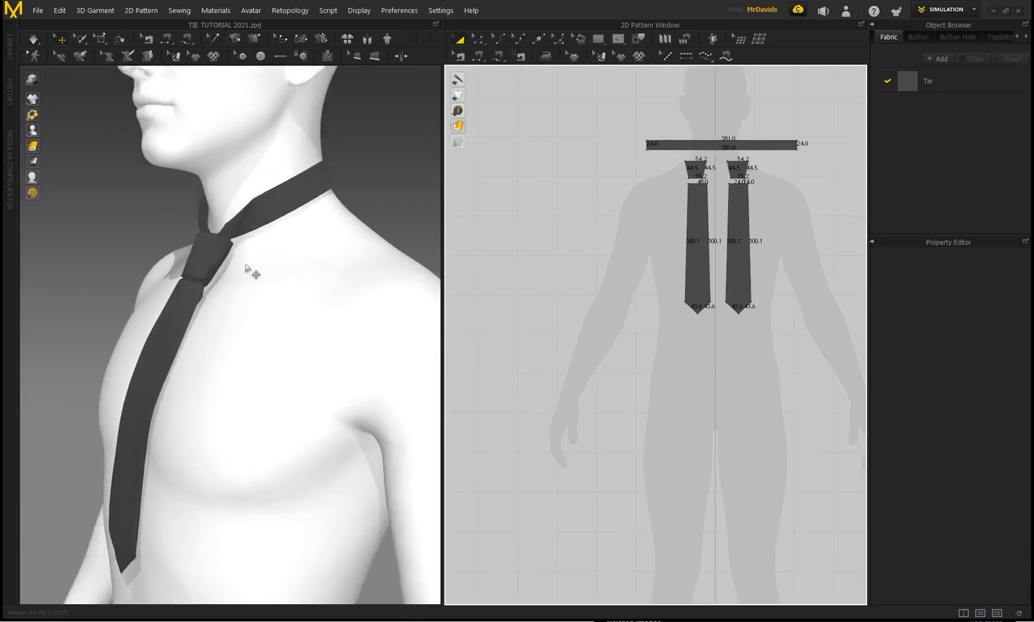
- Set the additional rendering thickness of both long tie patterns to 2
click(698, 248)
click(739, 259)
right_drag(272, 308, 182, 357)
click(189, 344)
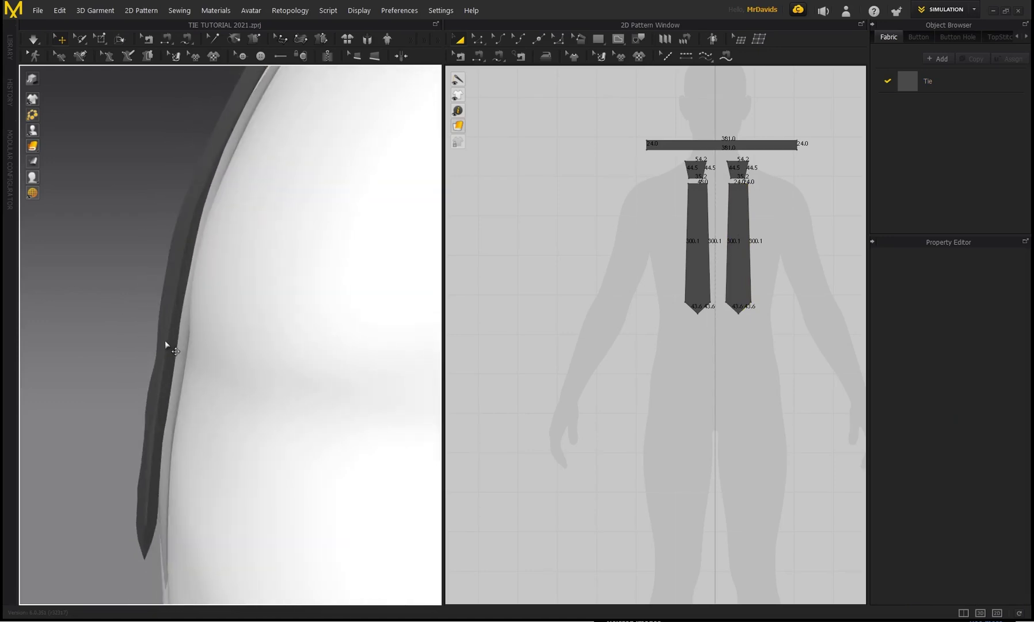
right_drag(156, 321, 195, 474)
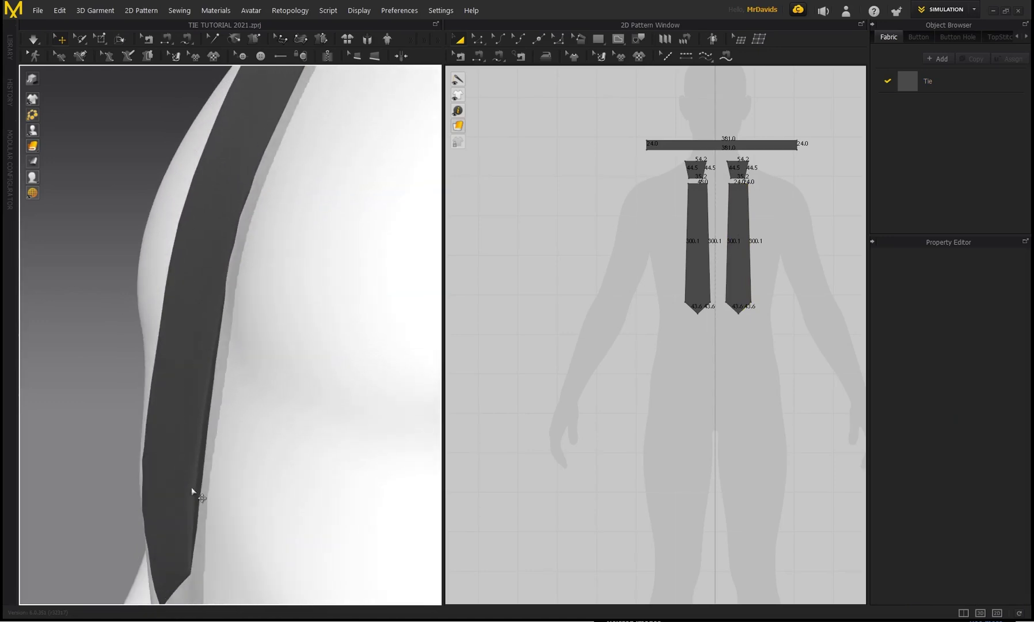
right_drag(187, 379, 211, 315)
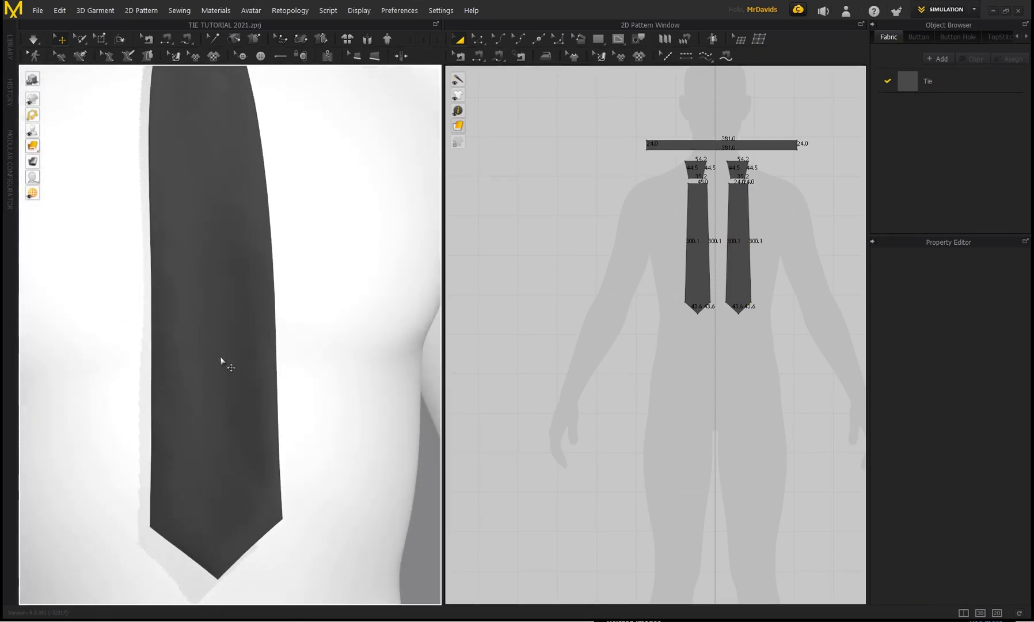
- Select both long tie patterns and examine their thickness and layering from the side
scroll(242, 256, down, 3)
right_drag(242, 257, 643, 255)
click(697, 248)
shift+click(748, 229)
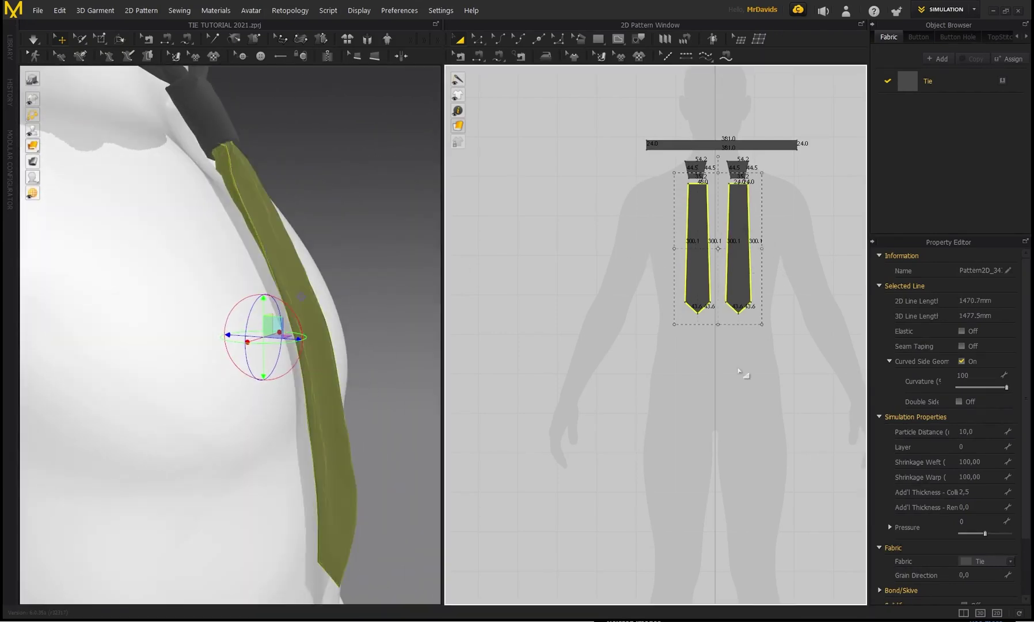
click(758, 357)
- Run the simulation with the added thickness and tug the front knot trapezoid into place
right_drag(360, 224, 281, 240)
scroll(311, 229, down, 2)
scroll(256, 226, down, 3)
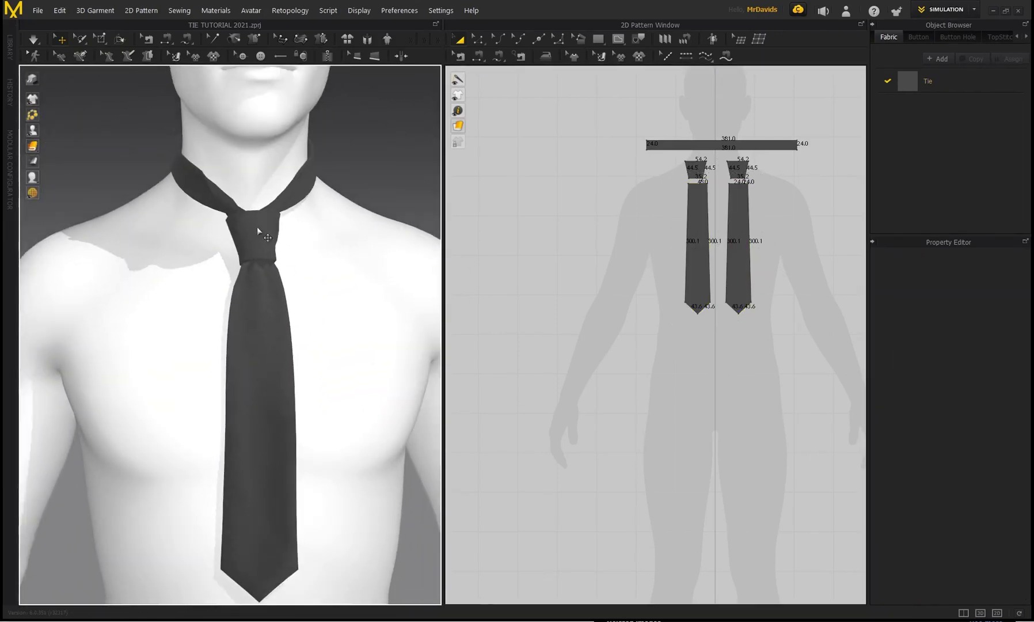
click(262, 223)
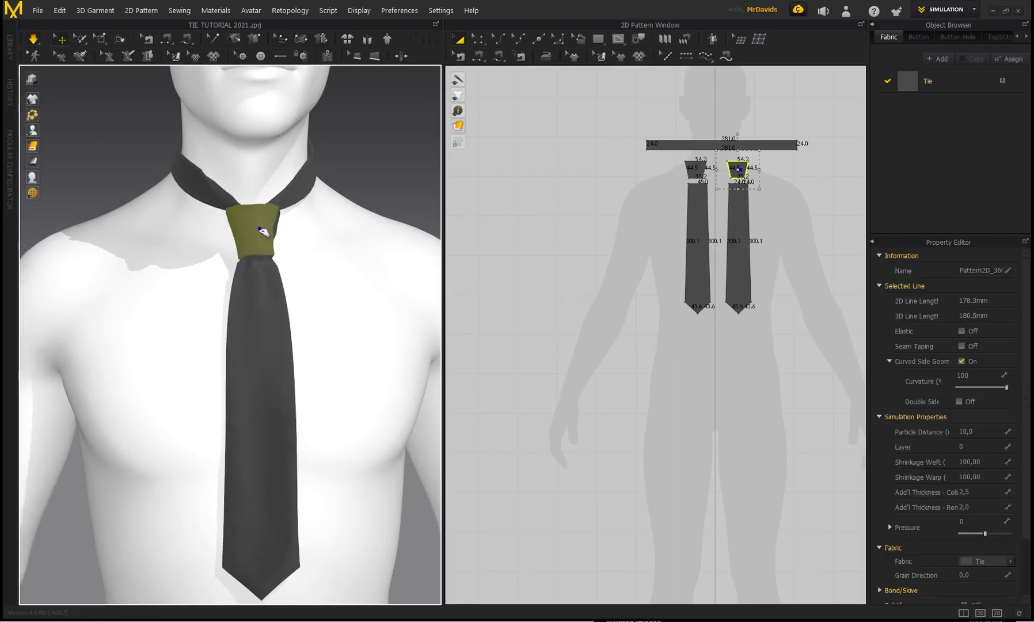
scroll(277, 293, down, 2)
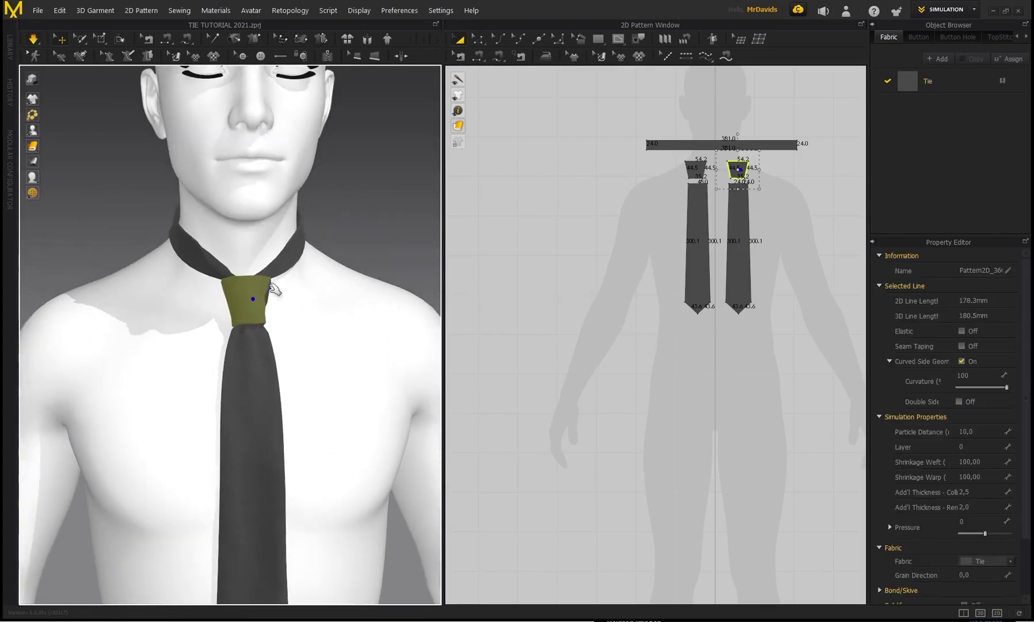
click(341, 194)
scroll(288, 210, up, 5)
scroll(259, 179, up, 1)
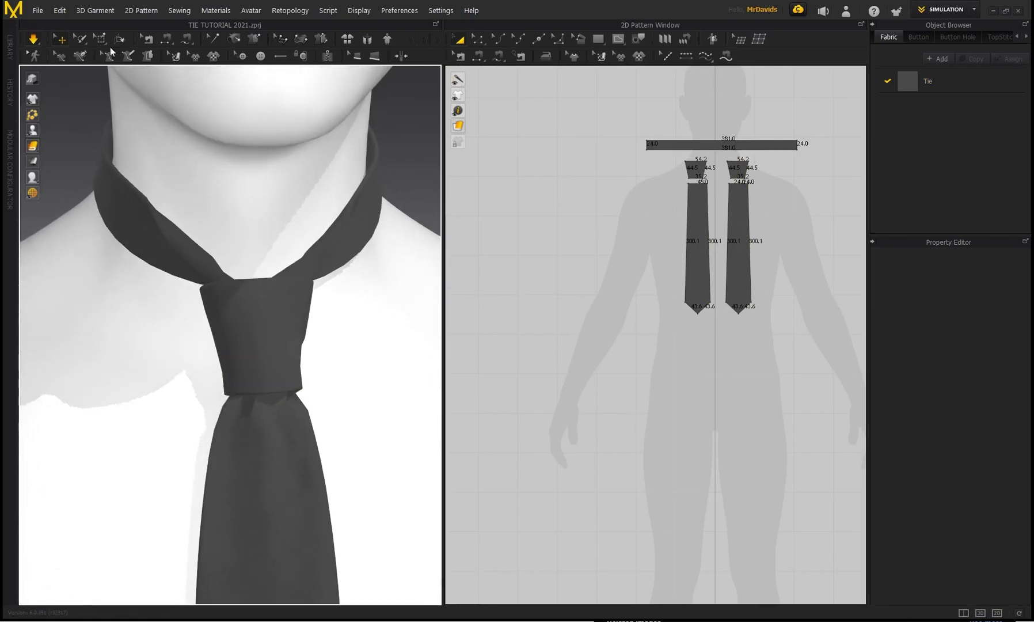
- Select a small mesh patch near the front knot's upper edge with the mesh selection tool and nudge it slightly
click(99, 39)
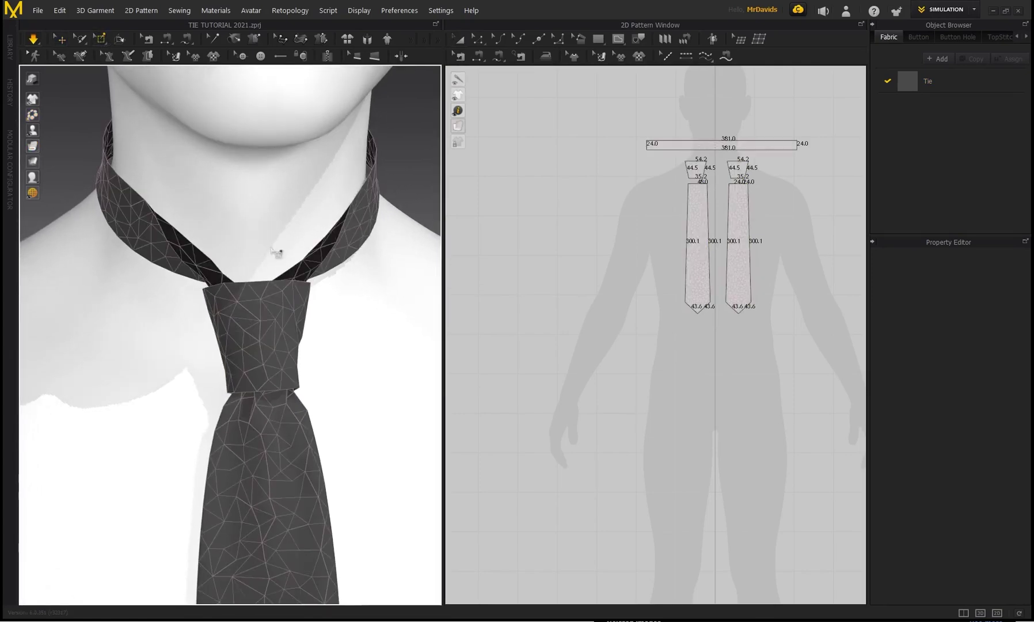
click(260, 303)
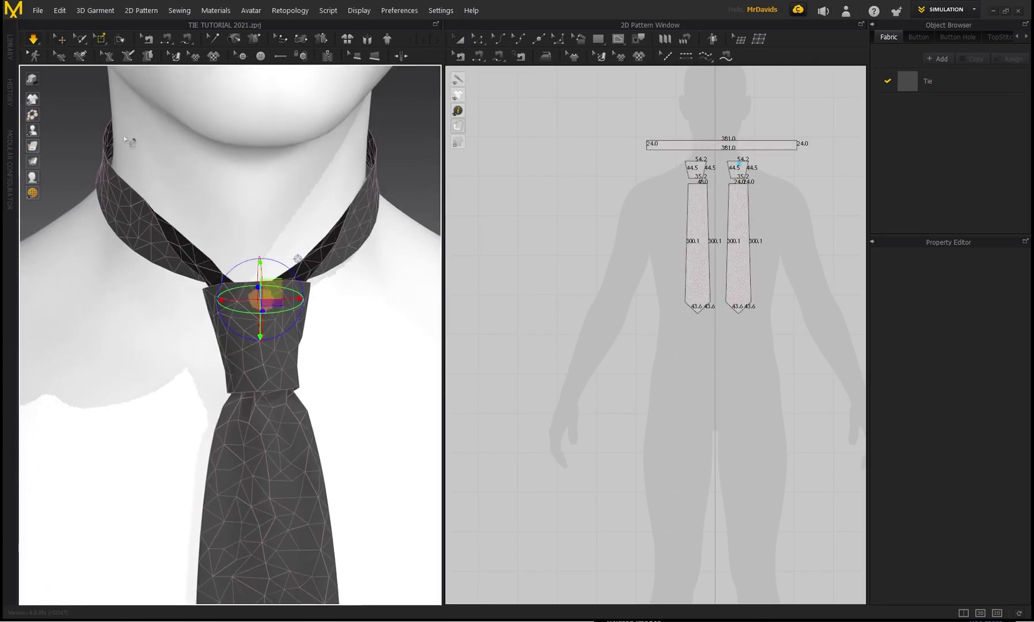
right_drag(285, 275, 255, 277)
mouse_move(269, 305)
mouse_down()
mouse_move(272, 315)
mouse_move(270, 303)
mouse_up()
right_drag(259, 243, 311, 252)
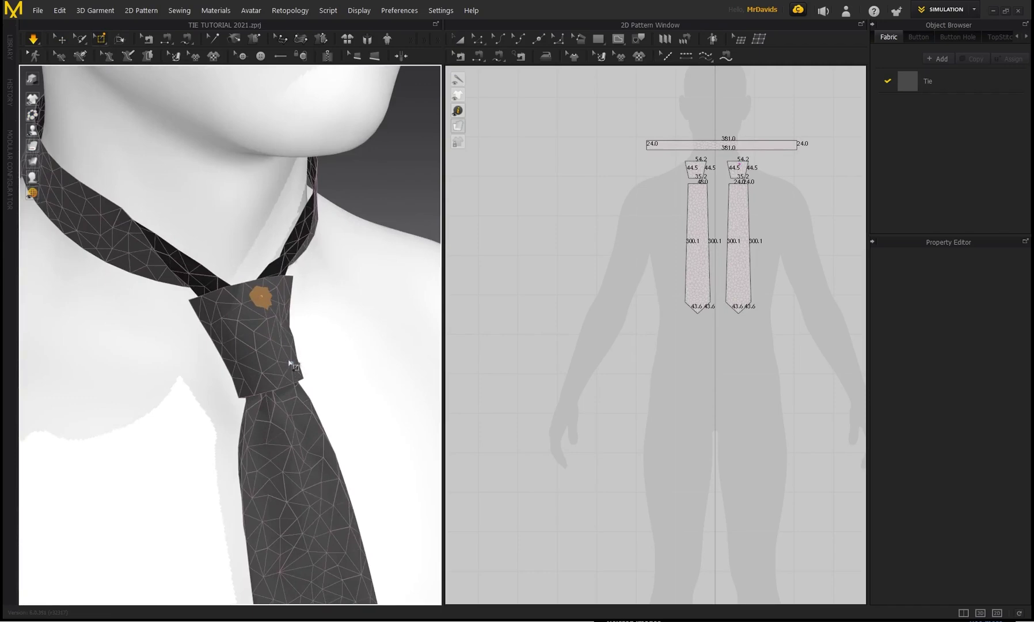
middle_drag(291, 368, 288, 271)
scroll(287, 271, up, 3)
click(60, 38)
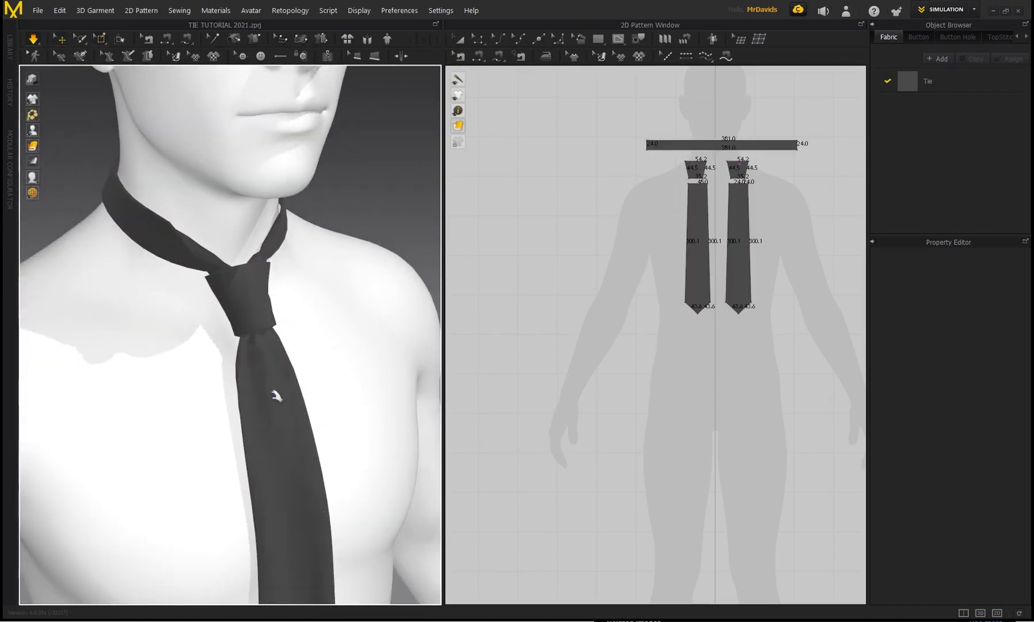
- Tug the lower part of the tie in the simulation and inspect the drape from the front and side
scroll(315, 463, up, 4)
middle_drag(315, 463, 296, 282)
right_drag(295, 282, 263, 298)
scroll(263, 242, up, 1)
middle_drag(263, 224, 265, 281)
right_drag(266, 282, 249, 268)
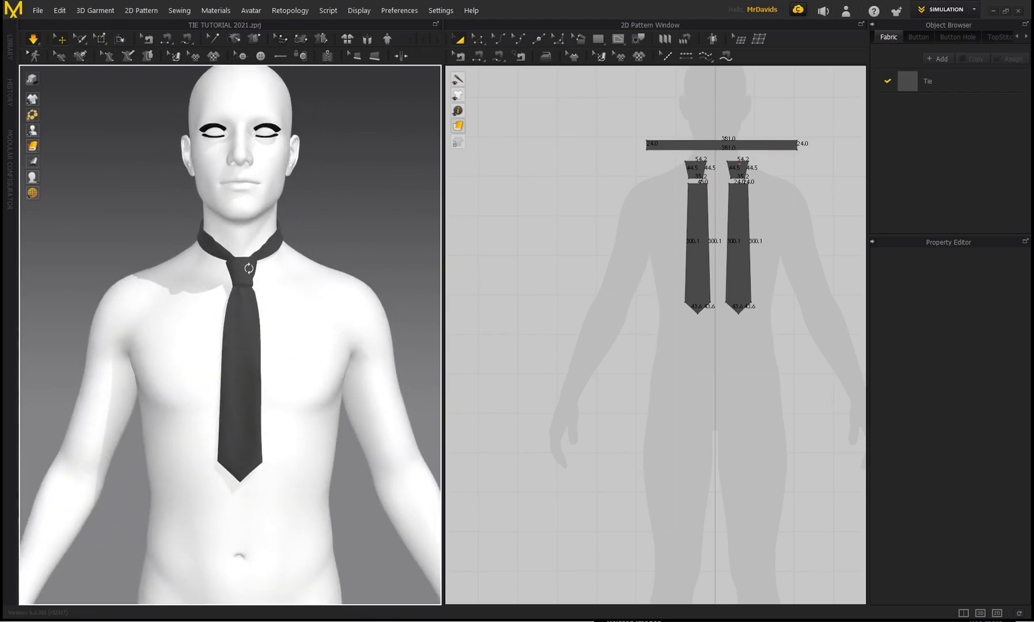
click(248, 434)
click(306, 249)
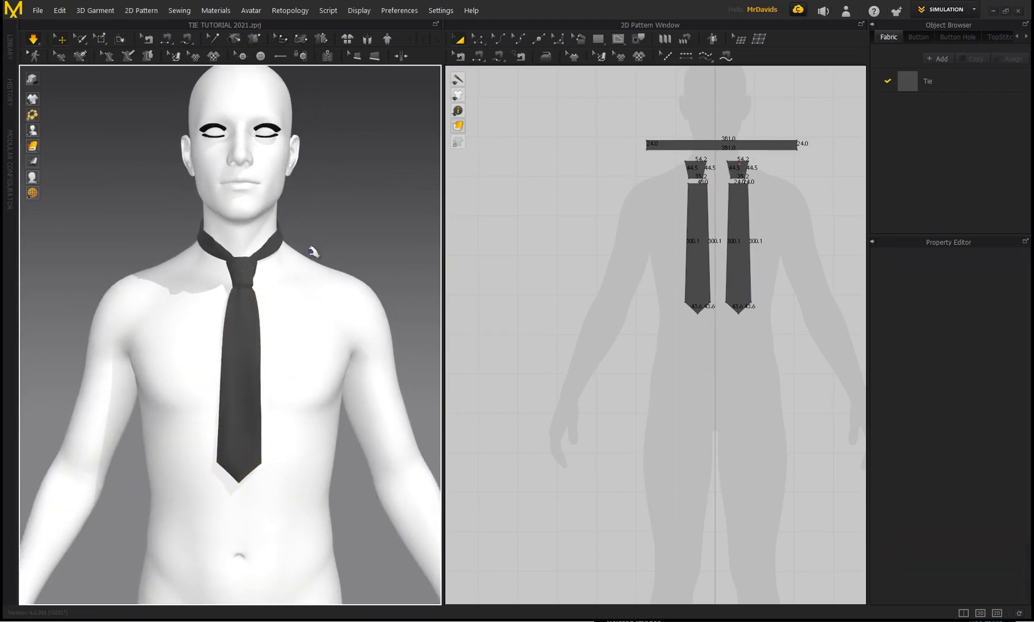
right_drag(306, 249, 336, 242)
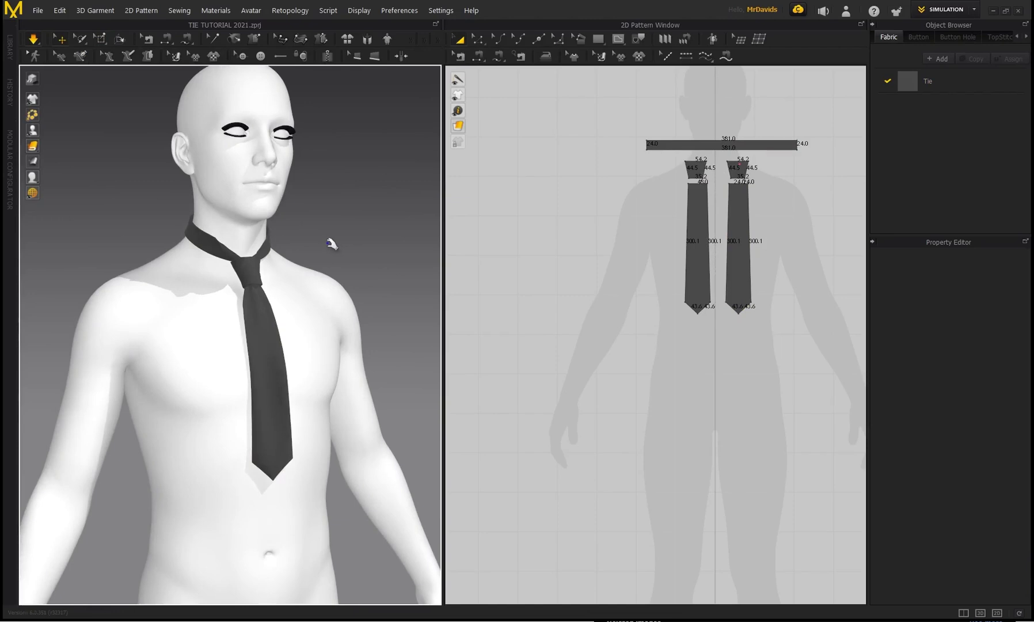
right_drag(262, 266, 115, 237)
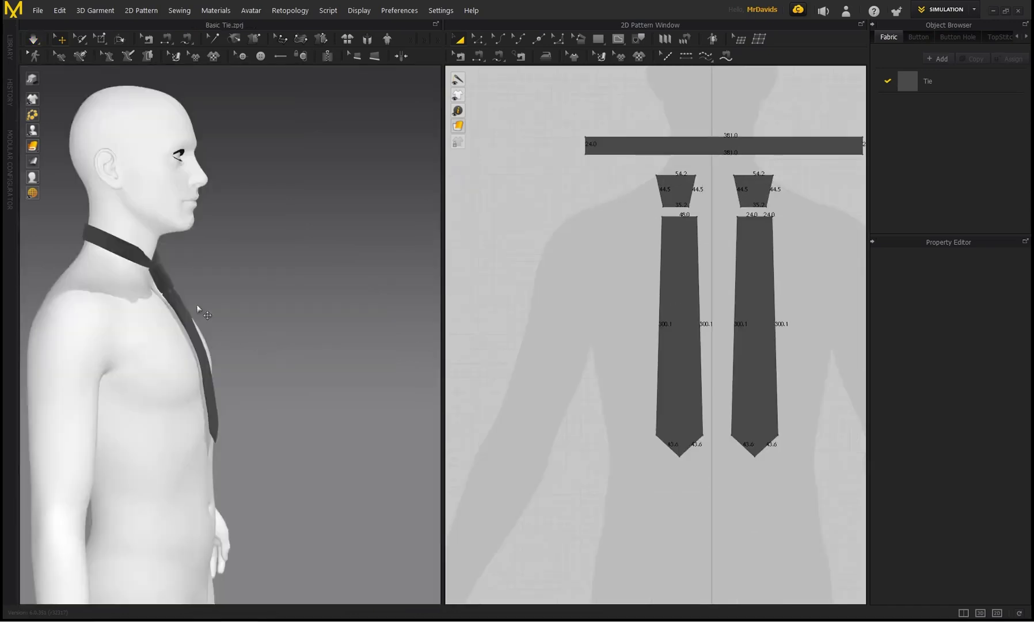
- Simulate the tie again, pulling the long front pattern to adjust how it hangs over the chest
right_drag(203, 302, 117, 439)
click(117, 421)
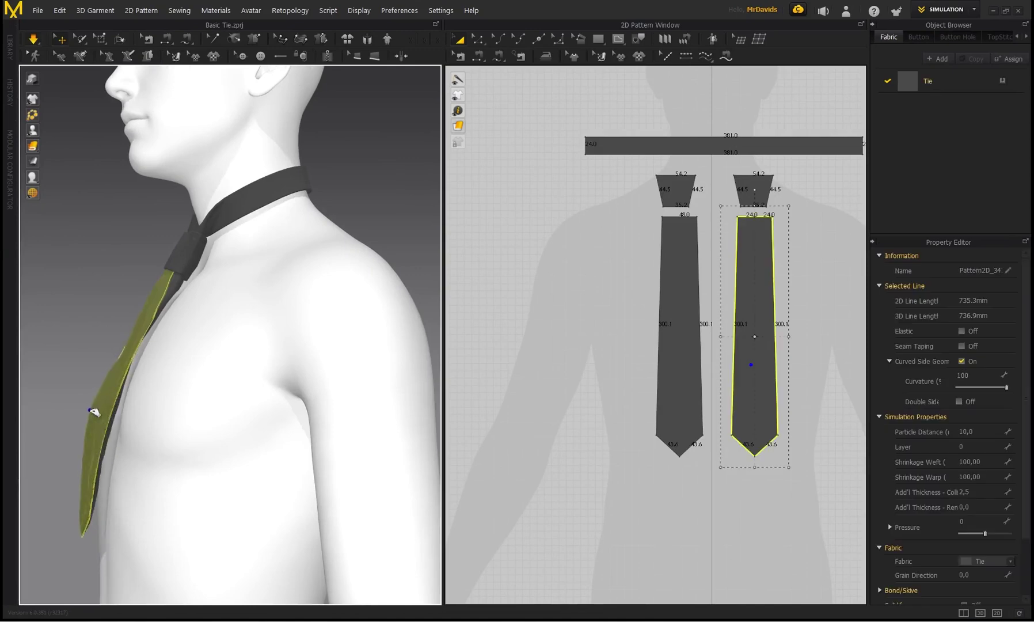
right_drag(137, 361, 184, 375)
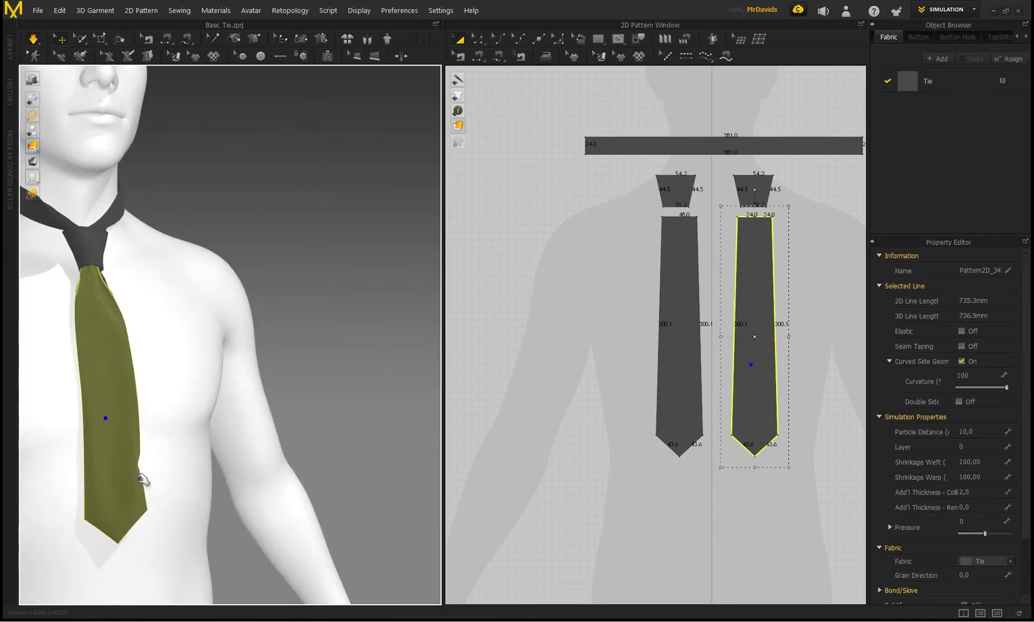
right_drag(144, 484, 191, 329)
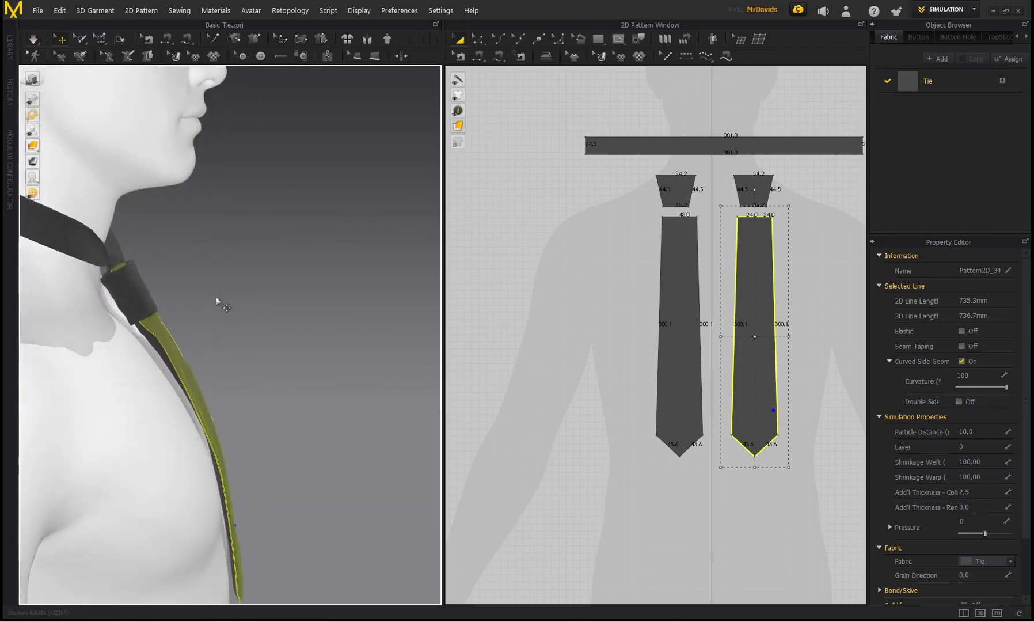
- Duplicate the rear long tie pattern and place the copy about 90.7 mm to its left in the 2D layout
click(679, 280)
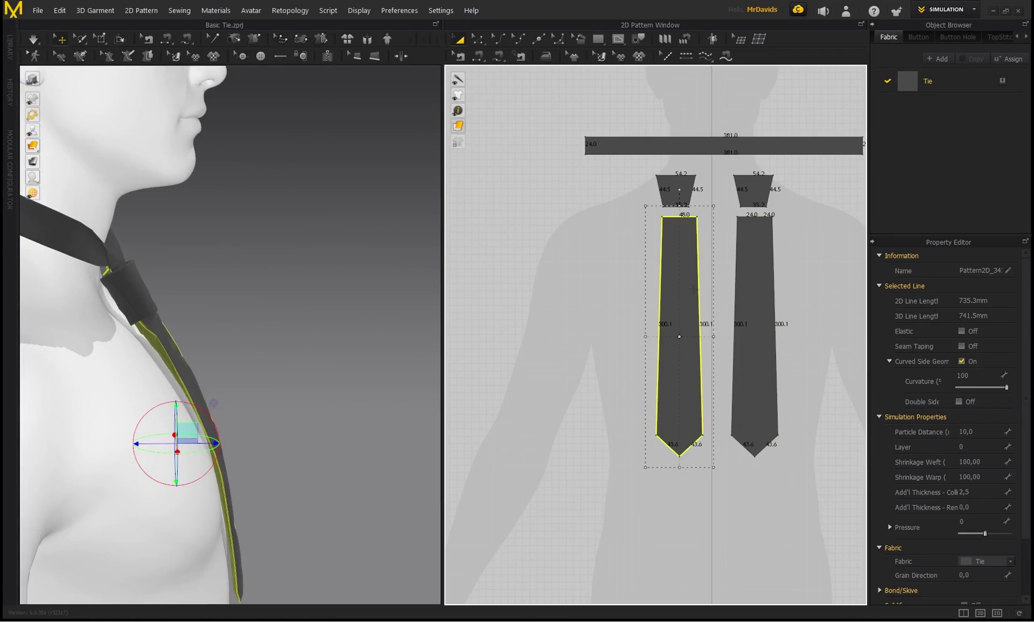
key(ctrl+c)
key(ctrl+v)
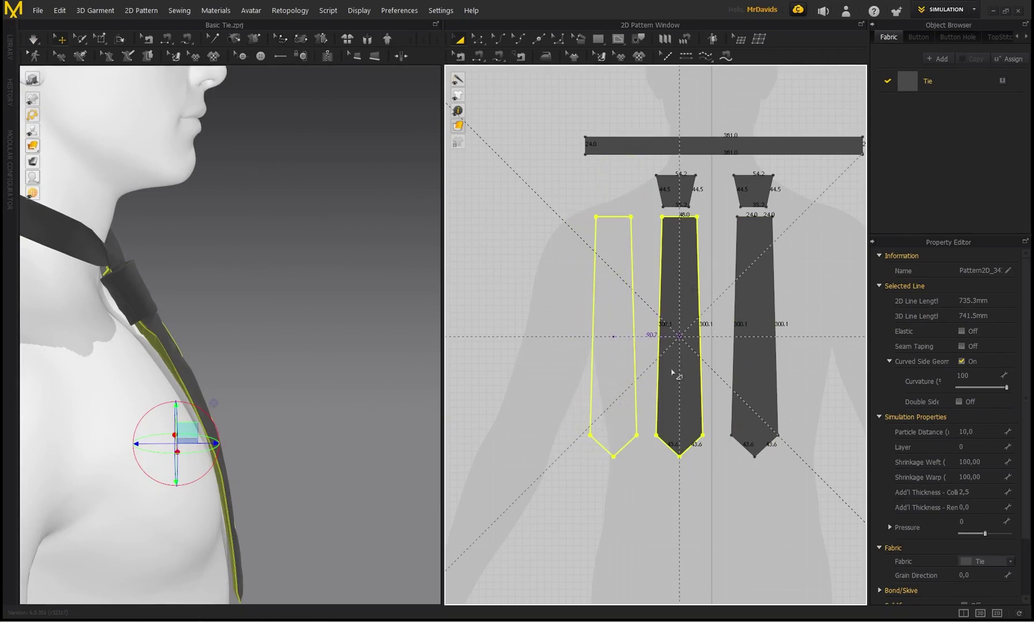
click(627, 461)
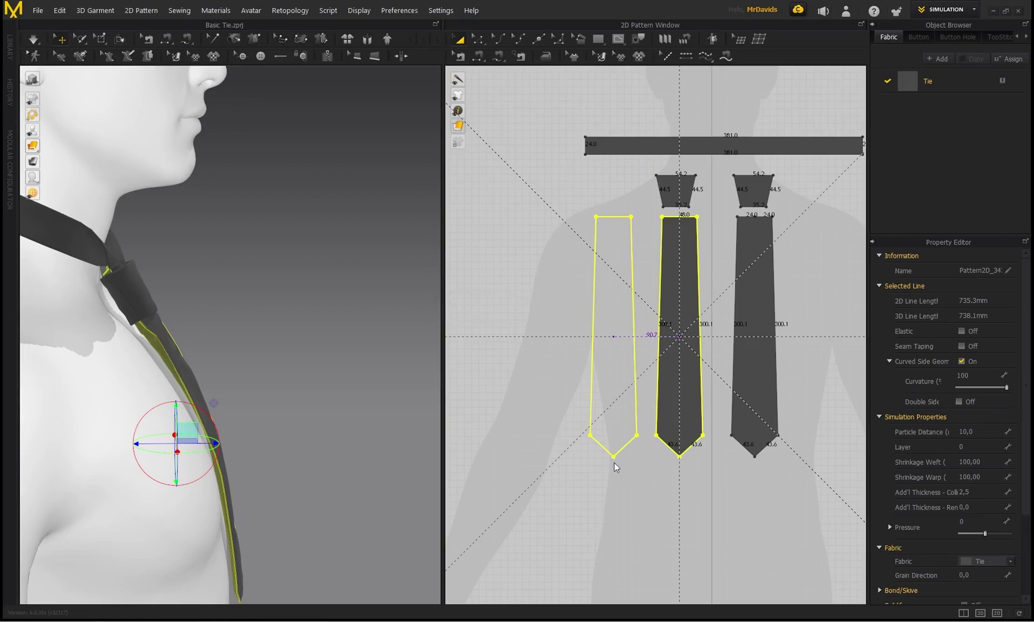
- Shorten the copied tie pattern vertically to side lengths of about 149.3 mm
click(619, 445)
drag(614, 424, 613, 345)
scroll(198, 288, down, 1)
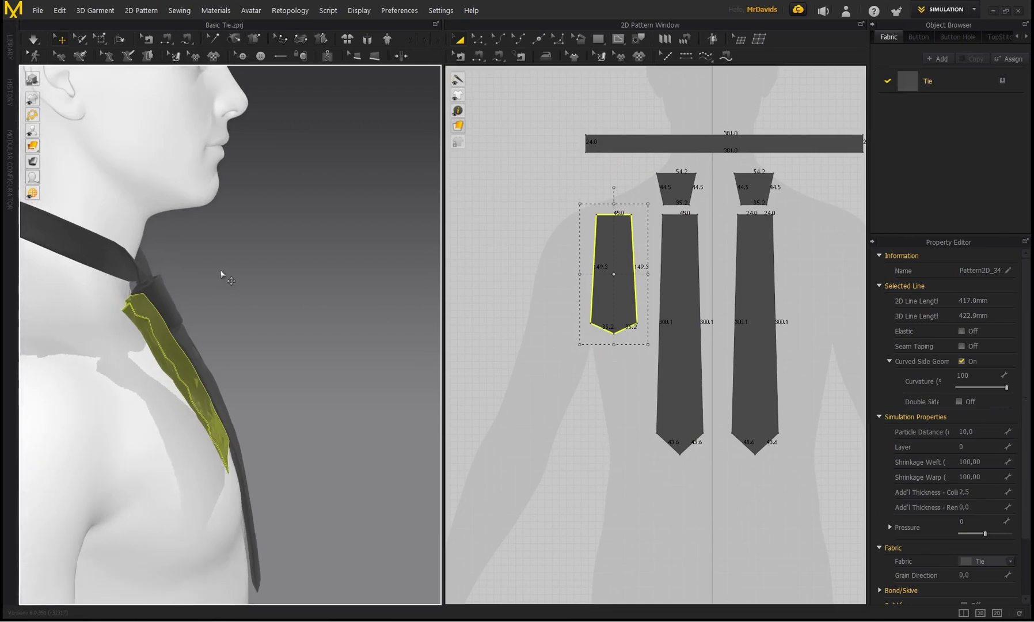
- Move the shortened tie copy in 3D so it sits close behind the long tie patterns
right_drag(222, 274, 134, 280)
click(104, 360)
drag(134, 354, 230, 337)
right_drag(230, 337, 339, 307)
drag(162, 323, 152, 324)
right_drag(213, 282, 242, 278)
- Move both trapezoid knot patterns forward in 3D, away from the tie, and freeze them
click(98, 255)
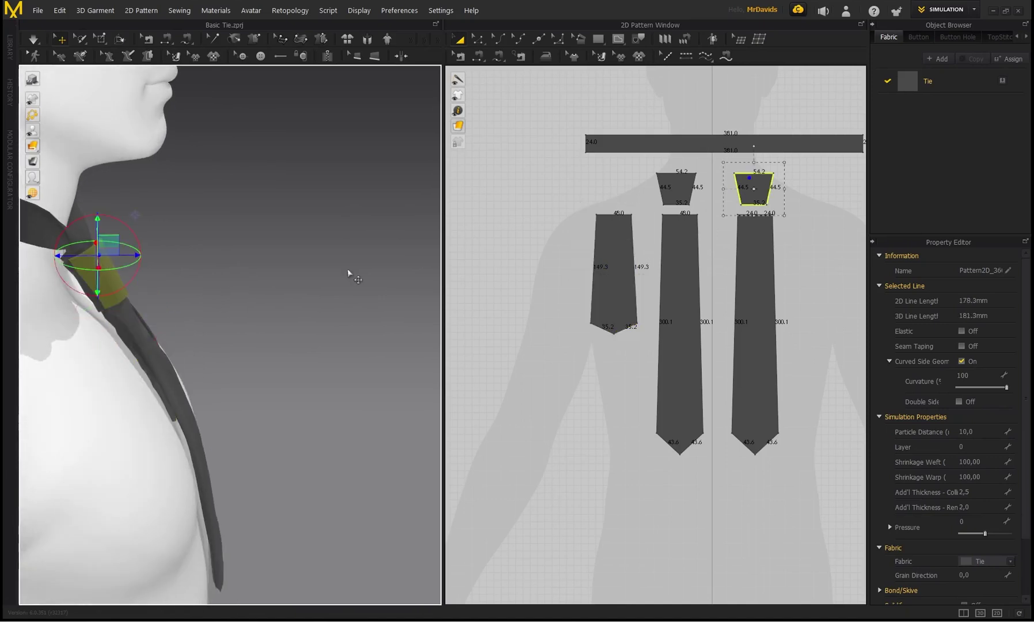
shift+click(685, 195)
drag(136, 268, 247, 265)
right_click(682, 198)
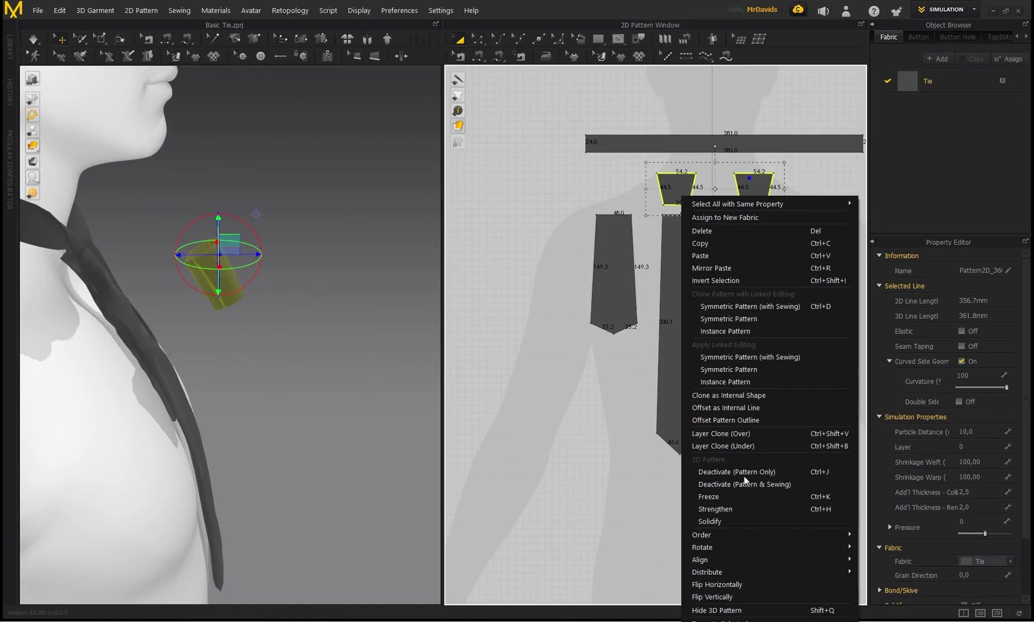
click(718, 577)
- Hide the avatar to expose the upper ends of the tie patterns in 3D
scroll(247, 283, up, 2)
right_drag(247, 282, 138, 244)
click(48, 131)
click(78, 294)
- Sew the top edge of the short tail pattern to the top edge of the rear long tie pattern
click(148, 56)
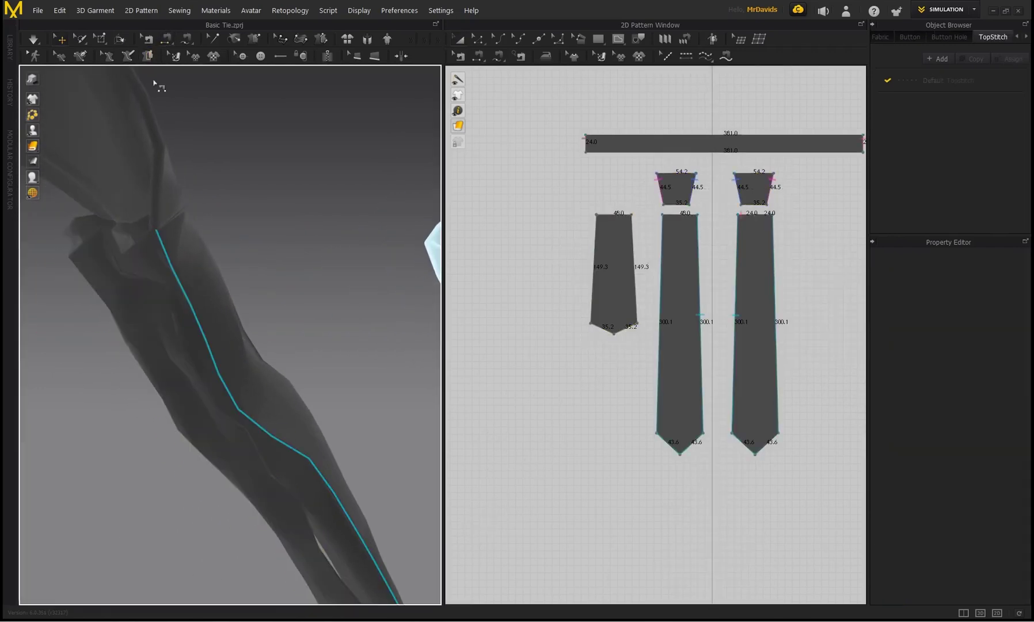
right_drag(286, 228, 292, 218)
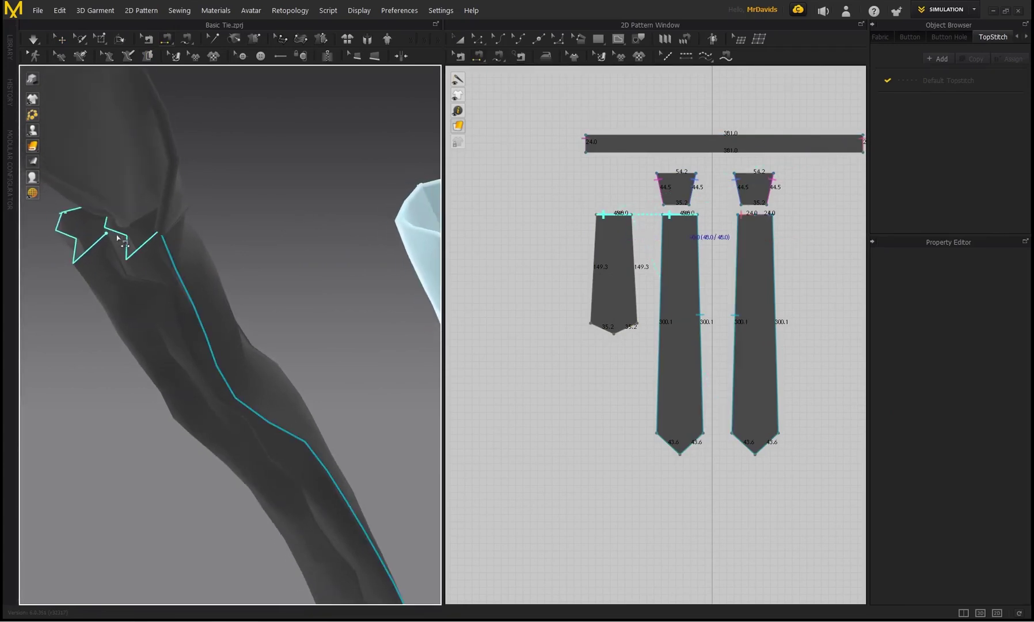
scroll(667, 196, up, 5)
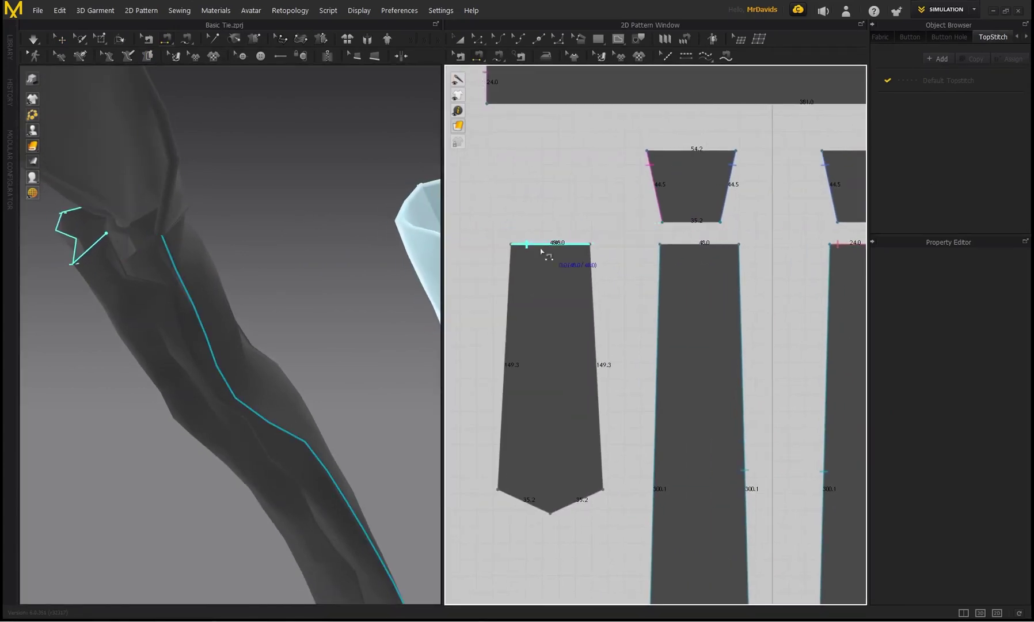
click(721, 248)
click(487, 132)
click(673, 257)
right_drag(247, 229, 265, 253)
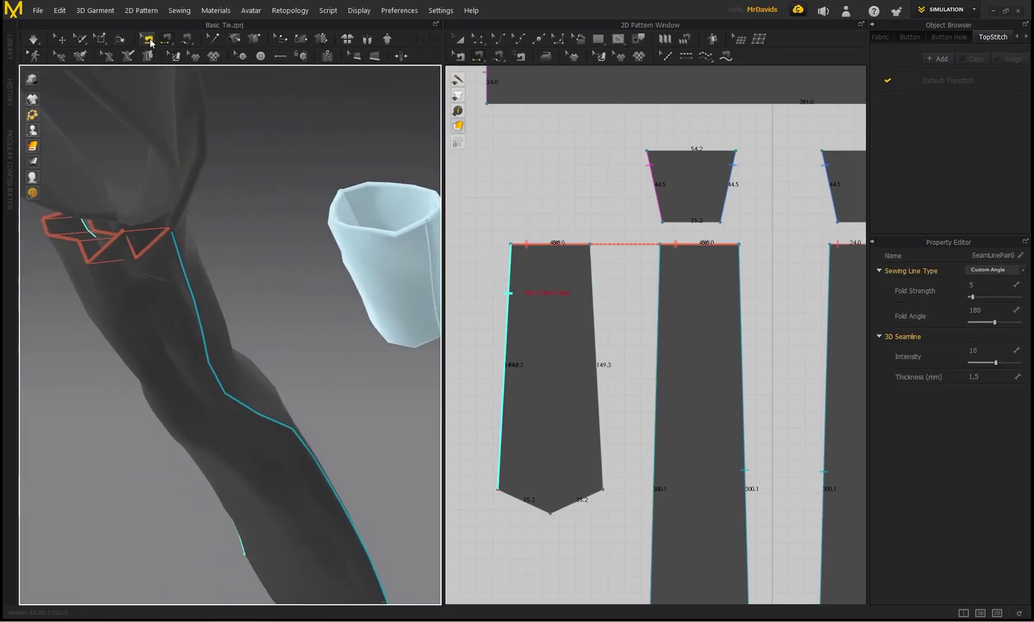
click(147, 39)
right_click(534, 244)
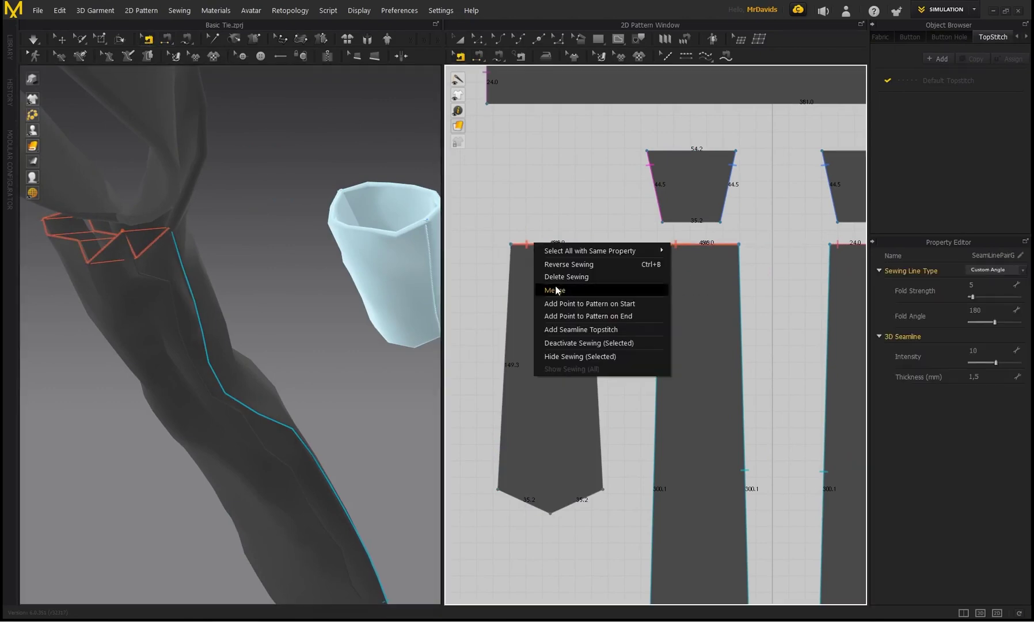
click(531, 164)
- Simulate the tie and pull the short tail so it hangs behind the long patterns
right_drag(218, 242, 336, 351)
key(space)
drag(263, 457, 299, 473)
right_drag(351, 442, 196, 391)
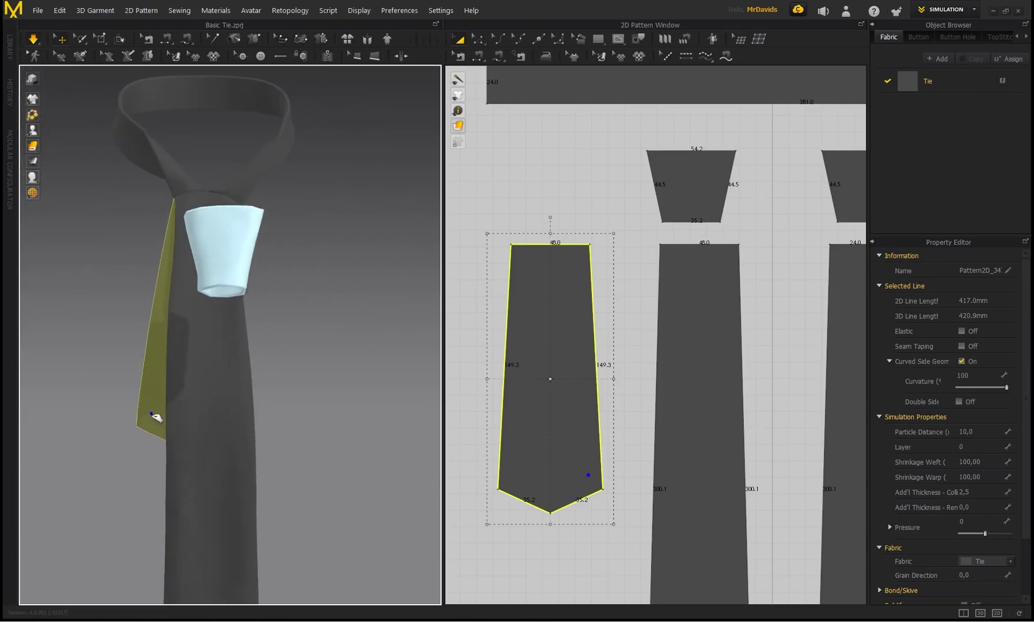
right_drag(226, 352, 277, 311)
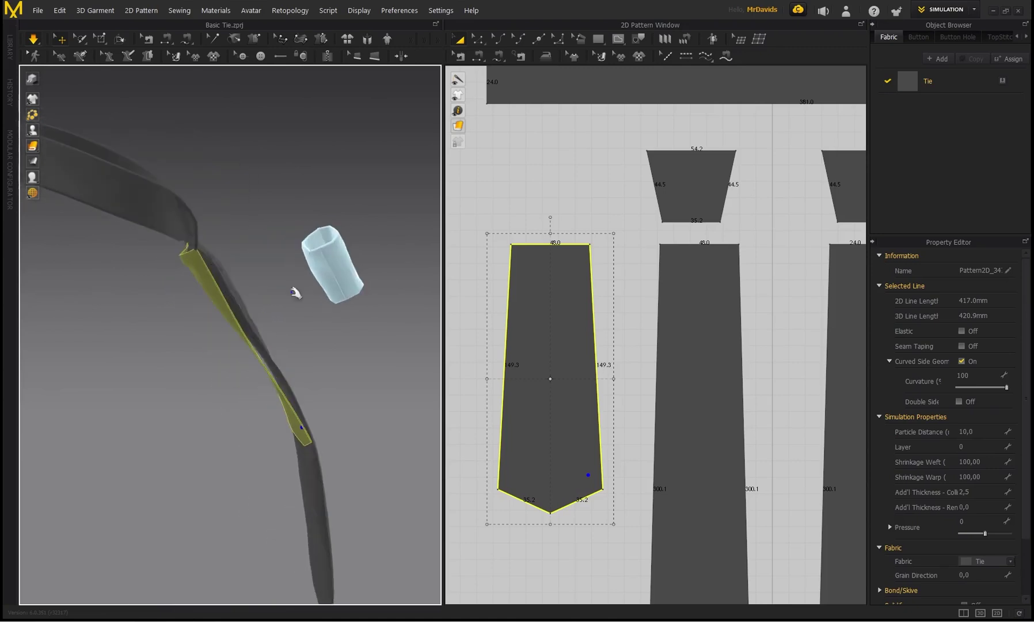
- Move the two knot patterns back in 3D, one behind and one in front of the tie's upper end
click(691, 178)
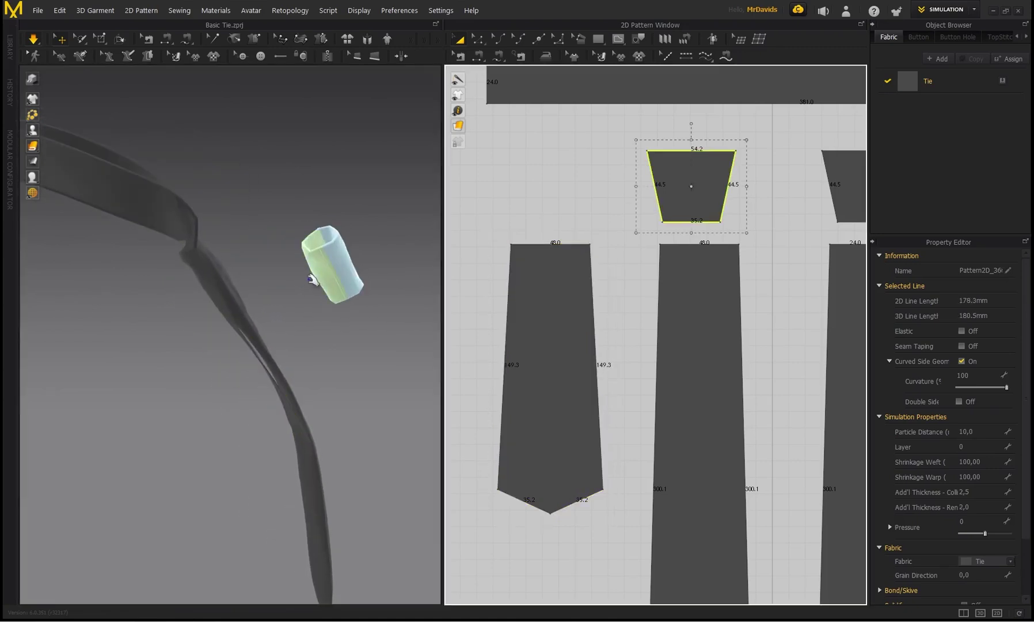
key(b)
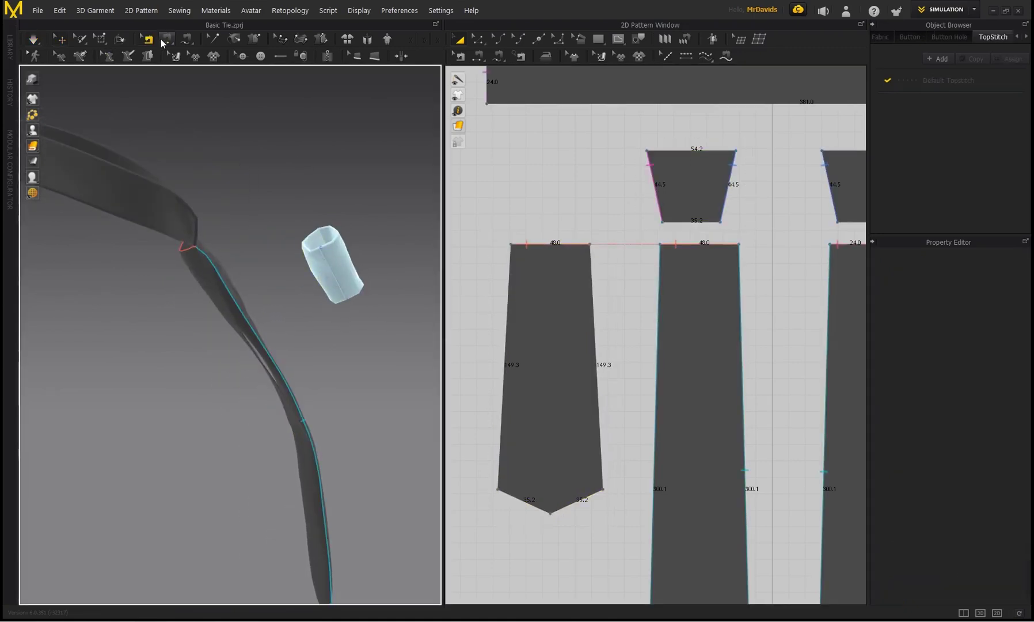
click(60, 39)
click(310, 253)
drag(341, 252, 199, 263)
click(834, 177)
drag(364, 259, 257, 263)
drag(731, 176, 728, 176)
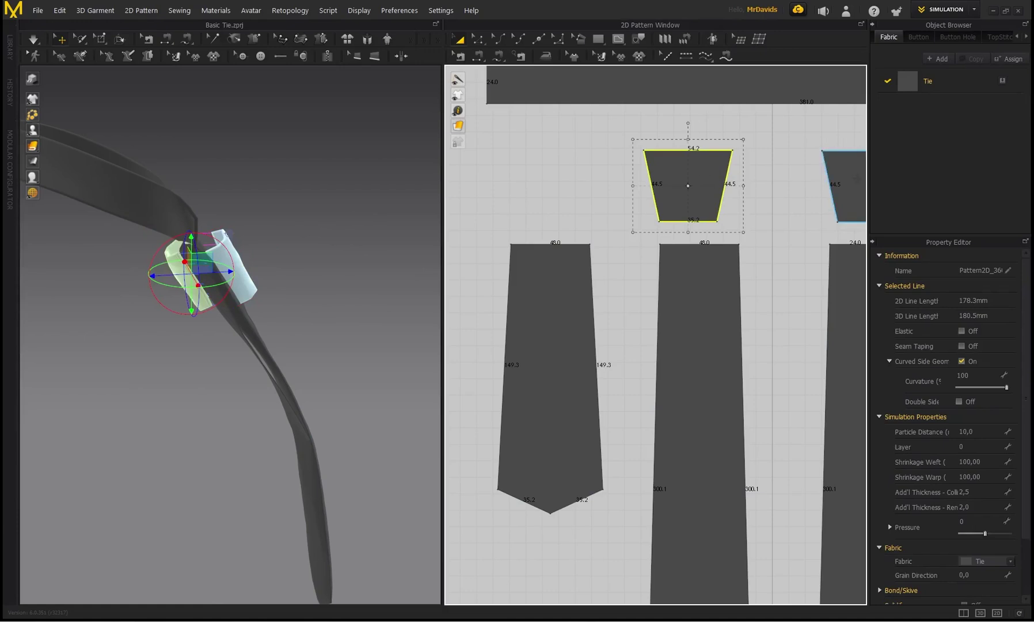
- Unfreeze both knot patterns and simulate them around the tie, pulling the knot to adjust it
shift+click(847, 171)
right_click(838, 177)
click(866, 467)
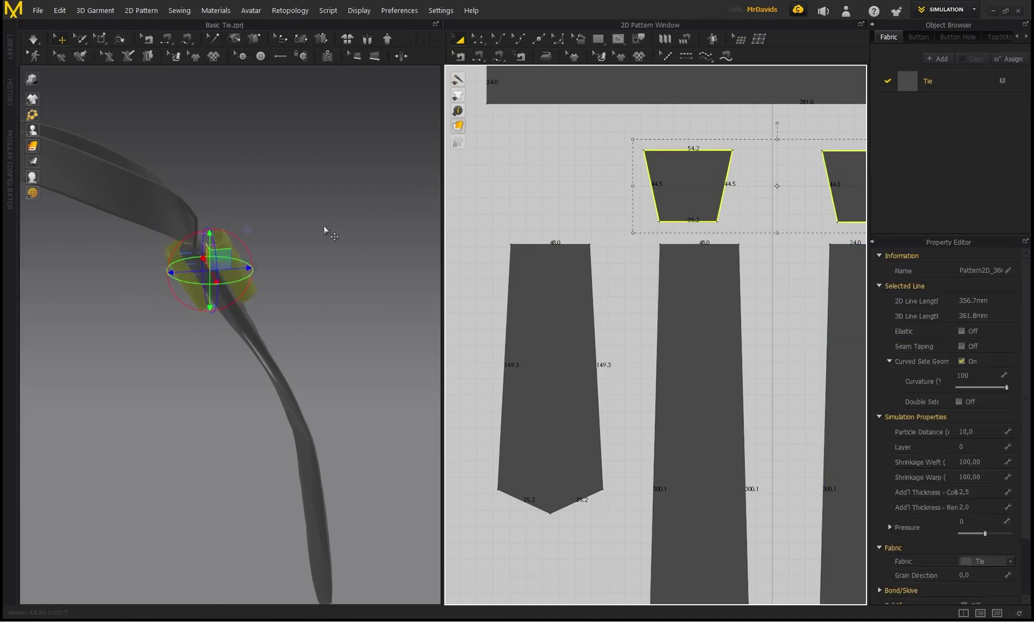
click(311, 237)
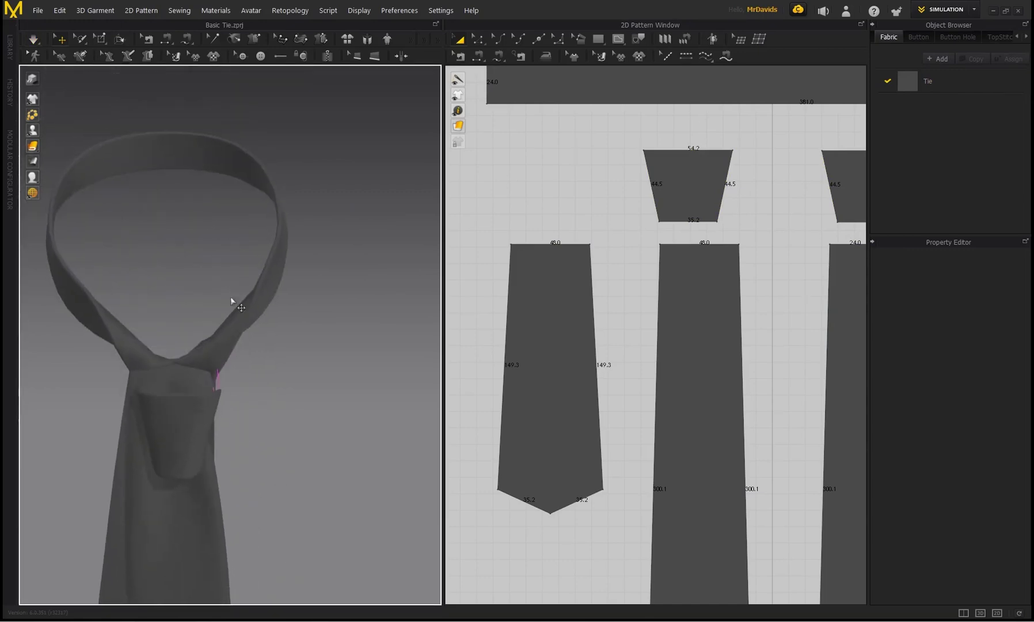
click(275, 230)
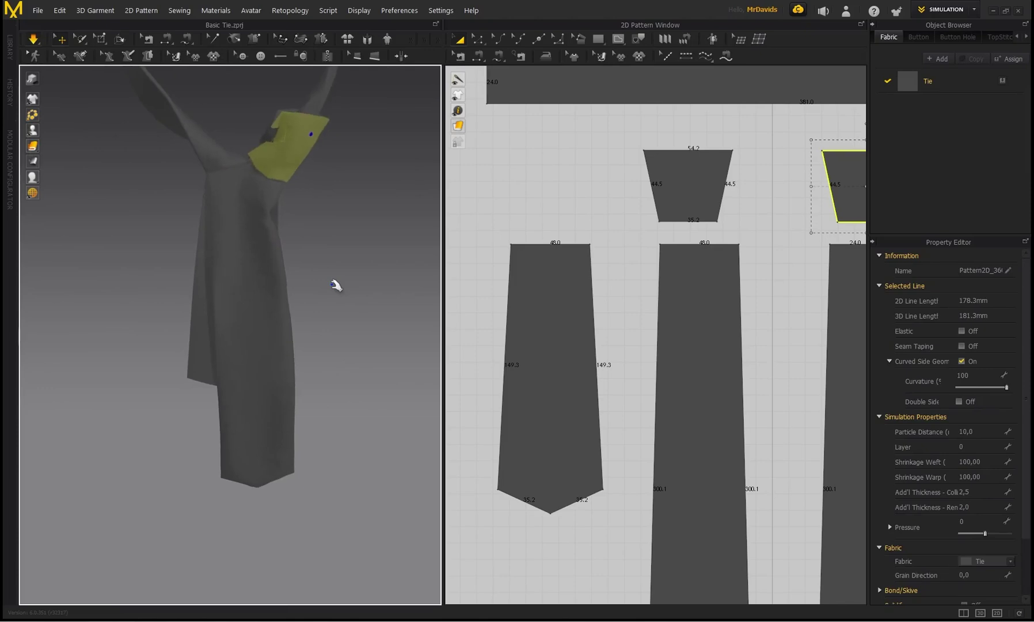
right_drag(320, 216, 249, 200)
- Widen both knot patterns to a top edge of about 68.2 mm and a bottom edge of about 44.4 mm, and simulate
click(666, 179)
middle_drag(666, 179, 526, 182)
scroll(526, 182, up, 2)
shift+click(683, 196)
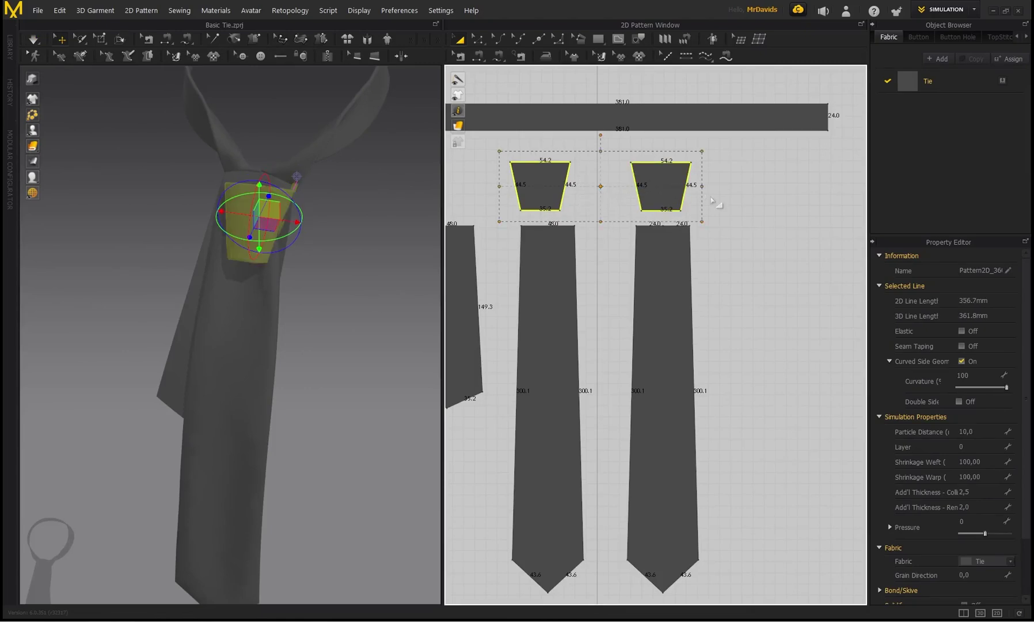
drag(702, 187, 725, 186)
key(space)
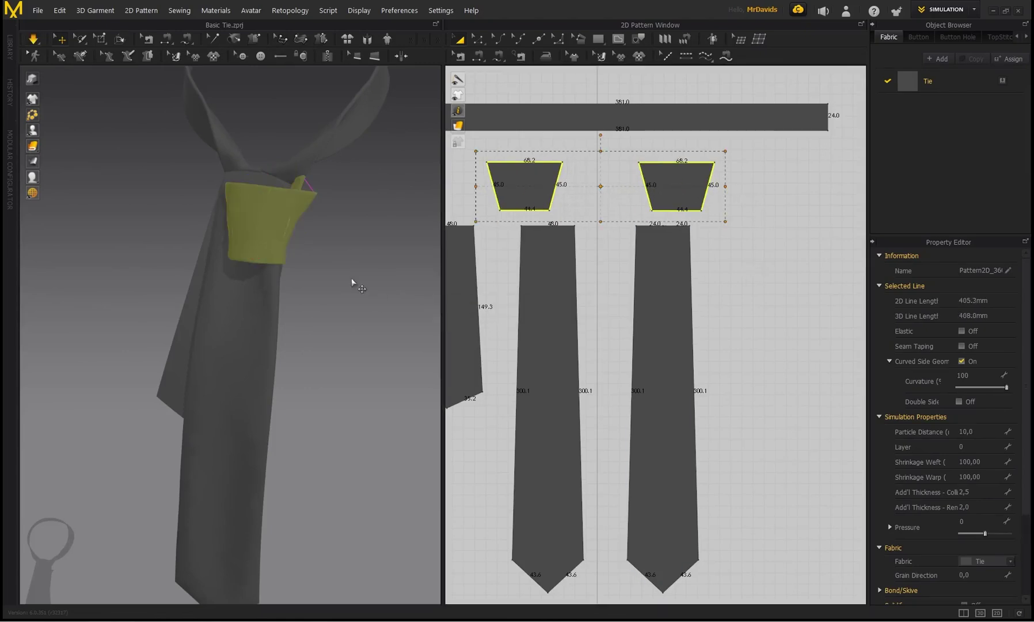
- Pull the widened knot in the running simulation so it wraps evenly around the tie's upper end
drag(349, 273, 256, 260)
click(390, 285)
click(236, 251)
right_drag(290, 261, 201, 205)
- Narrow both knot patterns to a top edge of about 60 mm and a bottom edge of about 39 mm
click(525, 186)
shift+click(685, 186)
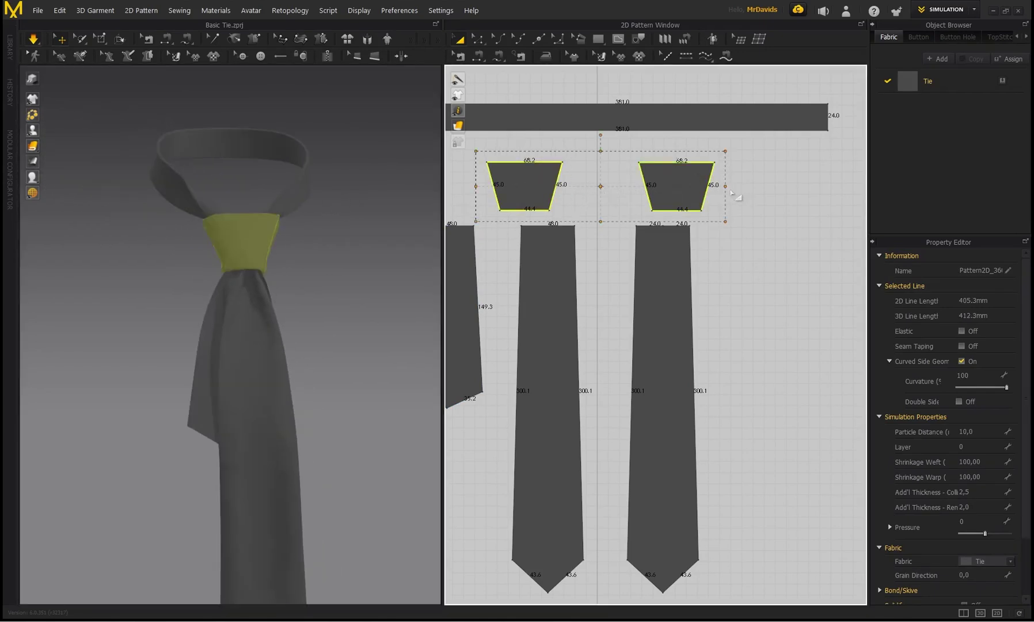
drag(718, 188, 697, 188)
click(742, 219)
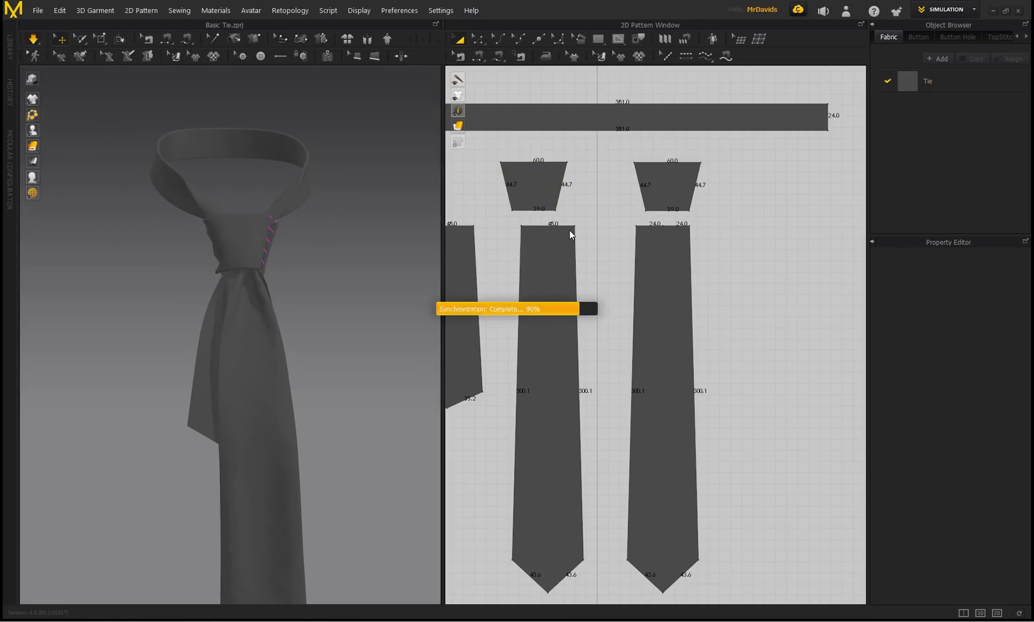
- Show the avatar again and pull the short tail inward so it sits behind the long tie
right_drag(288, 262, 309, 263)
drag(228, 422, 229, 453)
click(32, 146)
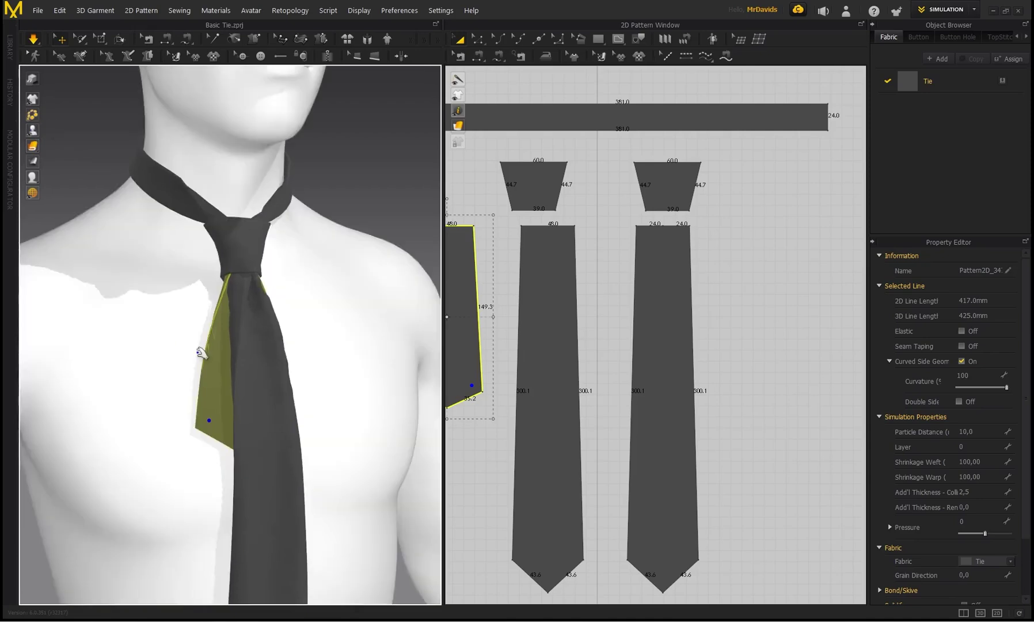
scroll(189, 273, down, 5)
right_drag(286, 254, 214, 253)
mouse_move(234, 325)
mouse_down()
mouse_move(249, 332)
mouse_move(236, 345)
mouse_move(241, 338)
mouse_up()
mouse_move(325, 252)
right_down()
mouse_move(206, 243)
mouse_move(317, 256)
right_up()
drag(243, 333, 249, 339)
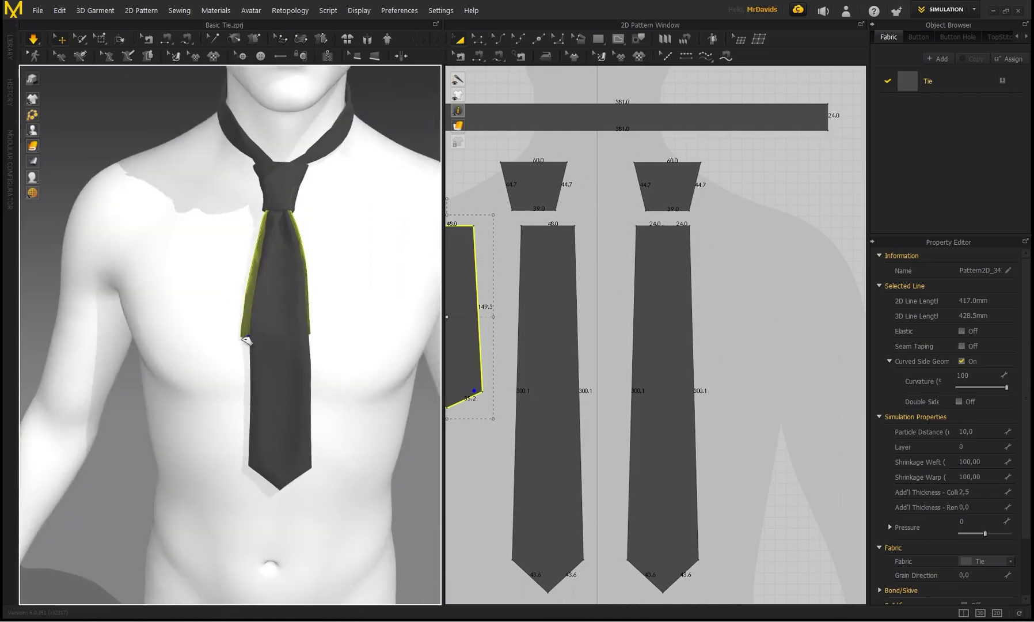
- Examine the finished tie with its additional tail piece on the avatar from the front and side
right_drag(176, 268, 251, 270)
click(380, 171)
right_drag(303, 198, 242, 197)
middle_drag(242, 197, 254, 278)
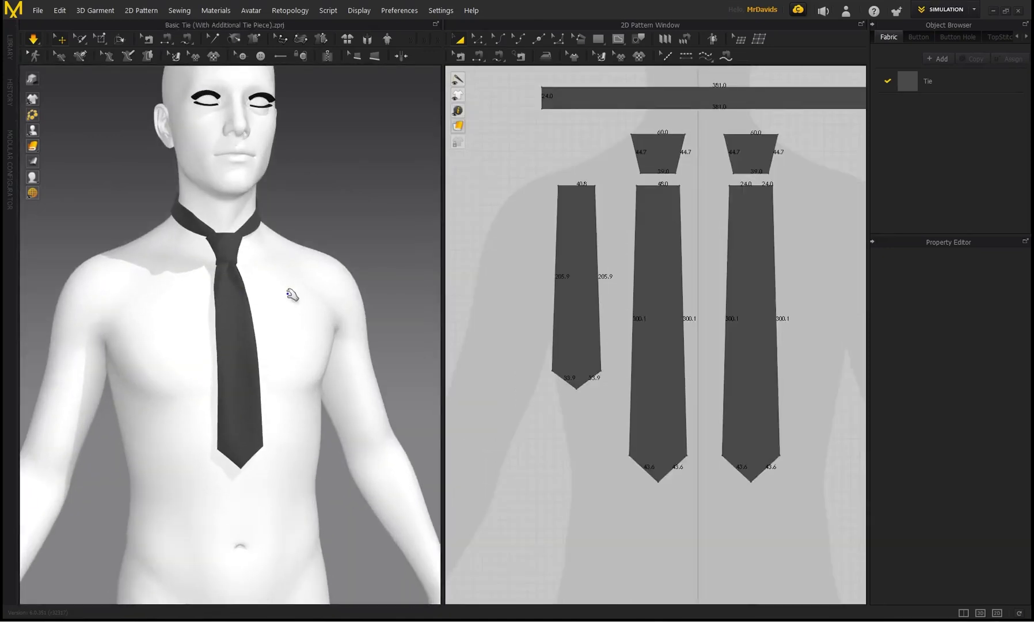
right_drag(291, 296, 176, 350)
right_drag(286, 343, 254, 325)
scroll(235, 321, up, 5)
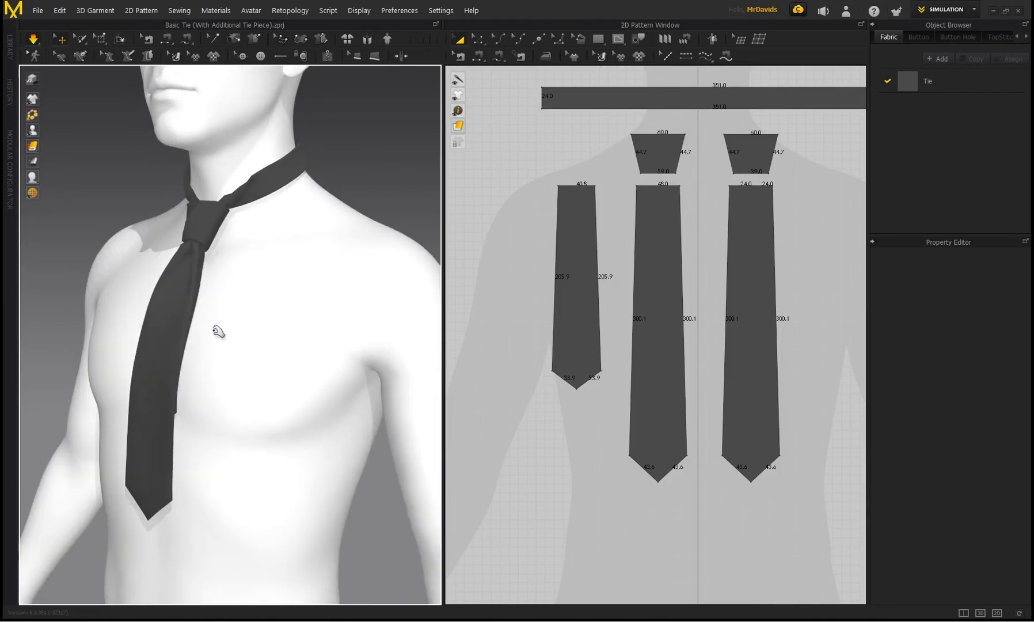
- Examine the two long tie patterns in 3D, selecting them together and one at a time
click(656, 322)
shift+click(748, 323)
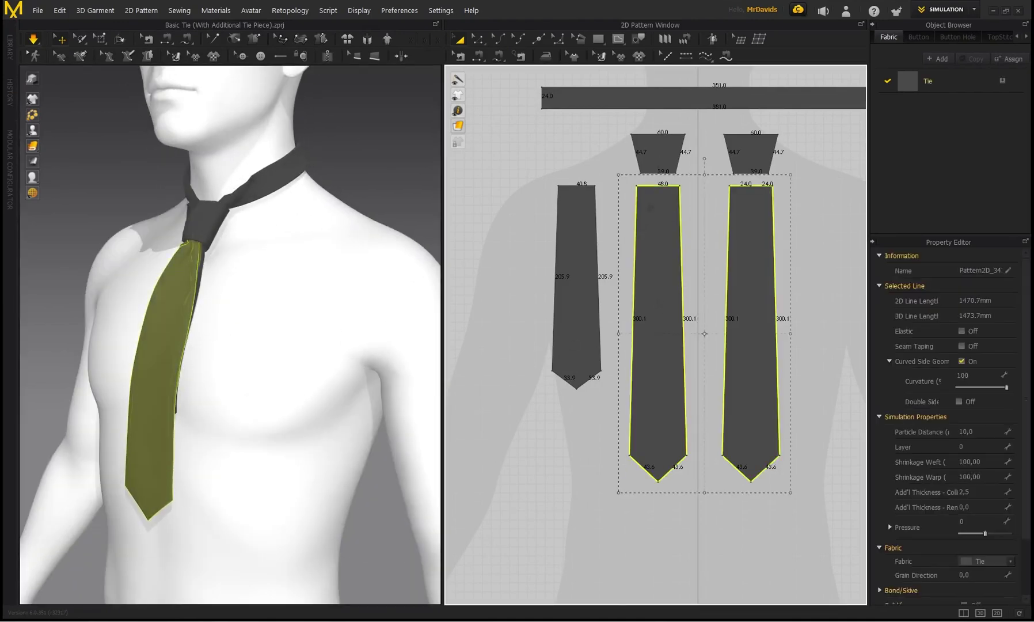
click(806, 225)
click(666, 262)
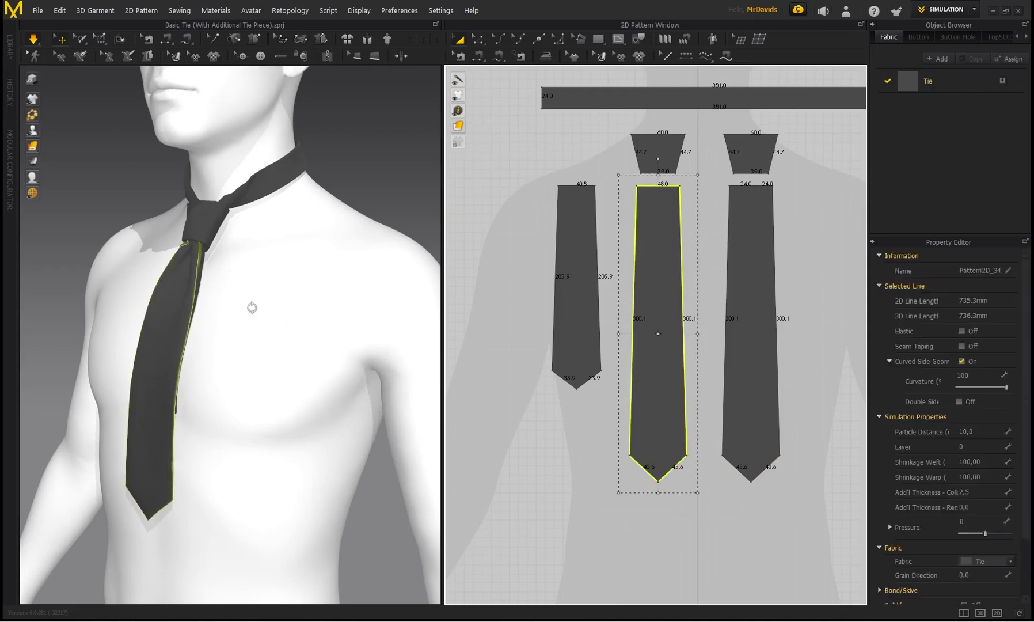
right_drag(254, 311, 391, 302)
right_drag(245, 254, 383, 273)
click(742, 262)
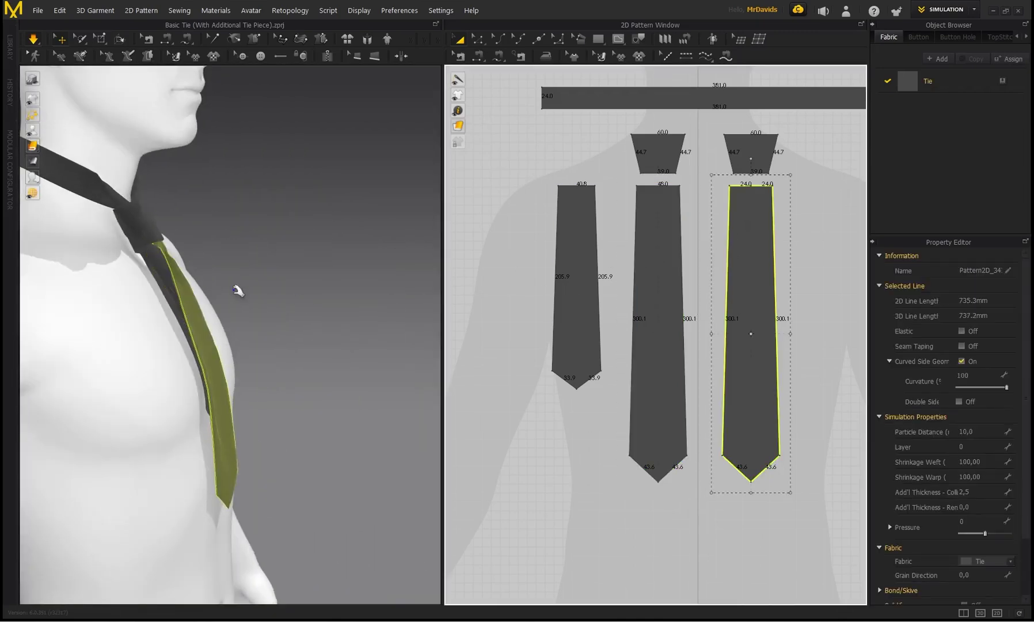
right_drag(244, 397, 219, 299)
shift+click(658, 299)
- Select the Tie fabric and examine its material and physical properties alongside the draped tie
click(925, 83)
click(927, 85)
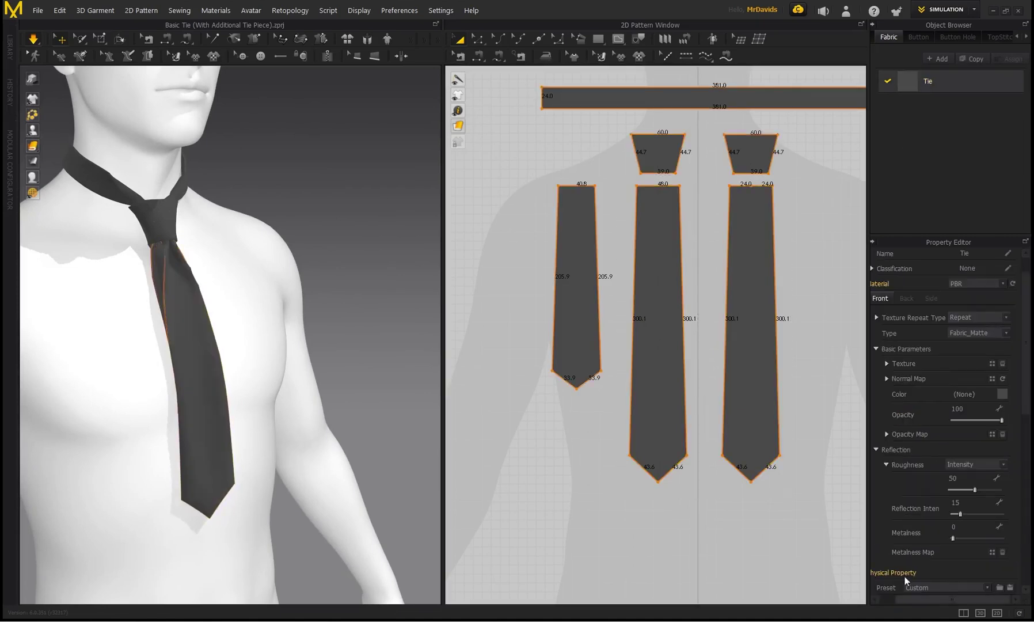
right_drag(353, 286, 208, 350)
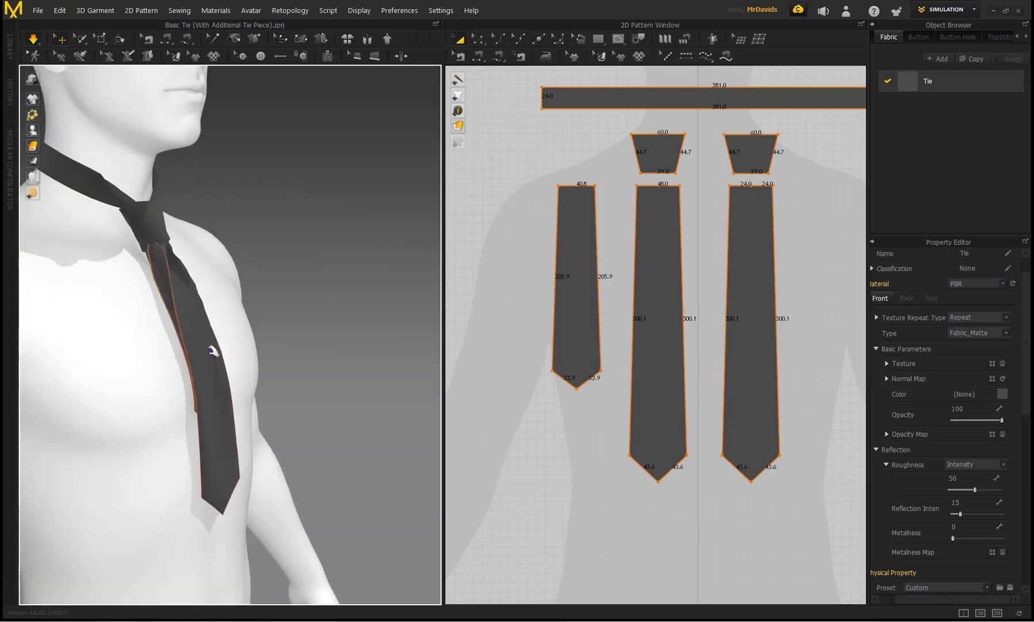
click(632, 272)
right_drag(259, 269, 248, 227)
click(743, 271)
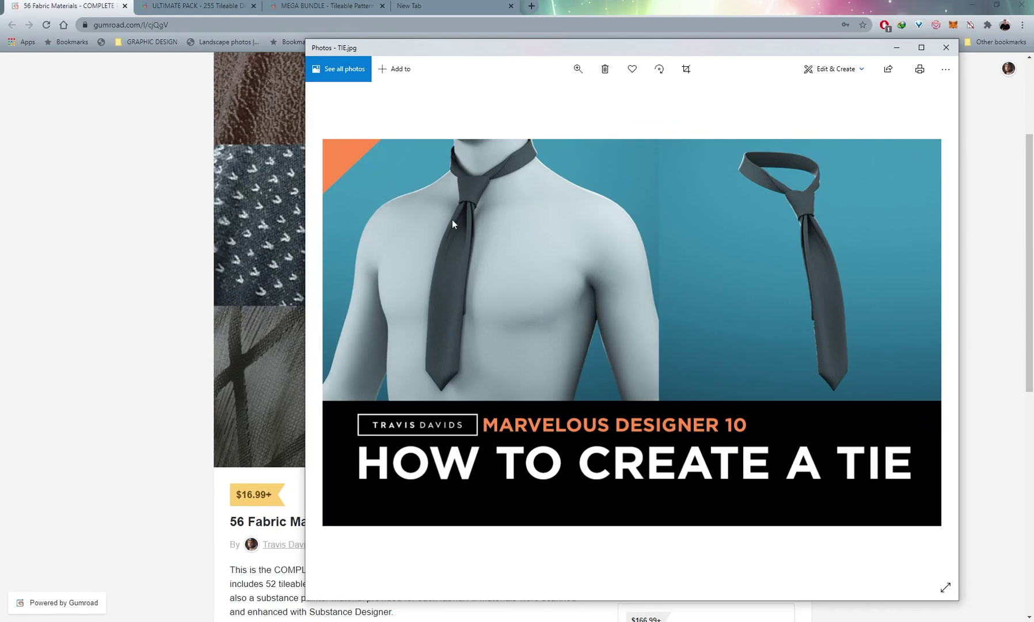
- Switch to the browser and look through the 56 Fabric Materials complete pack's description, licences and preview images
click(651, 3)
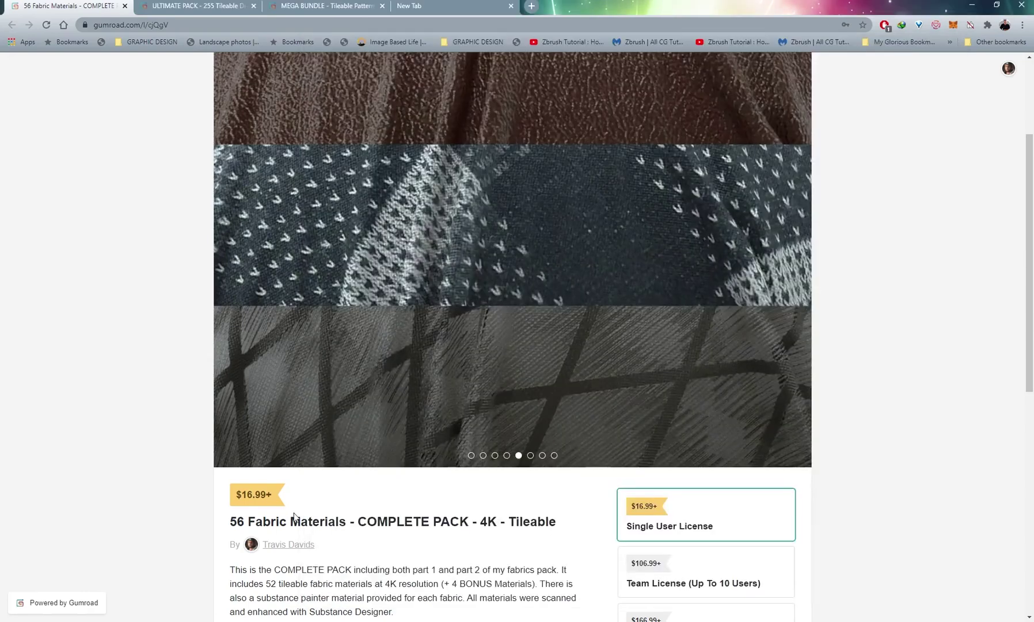
scroll(296, 516, down, 5)
scroll(357, 356, down, 4)
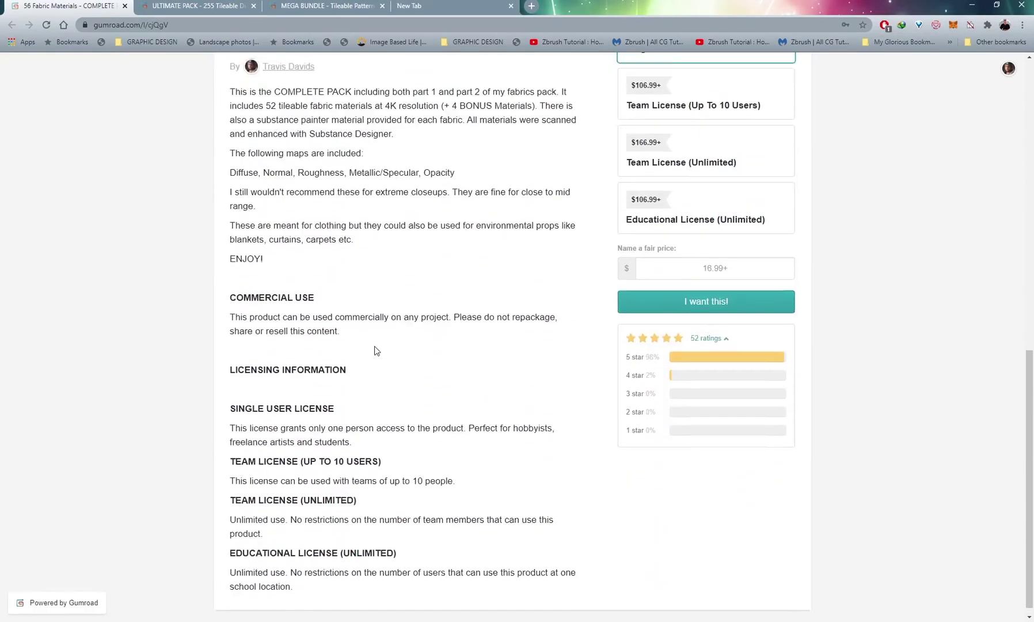
scroll(374, 350, up, 3)
scroll(414, 332, up, 6)
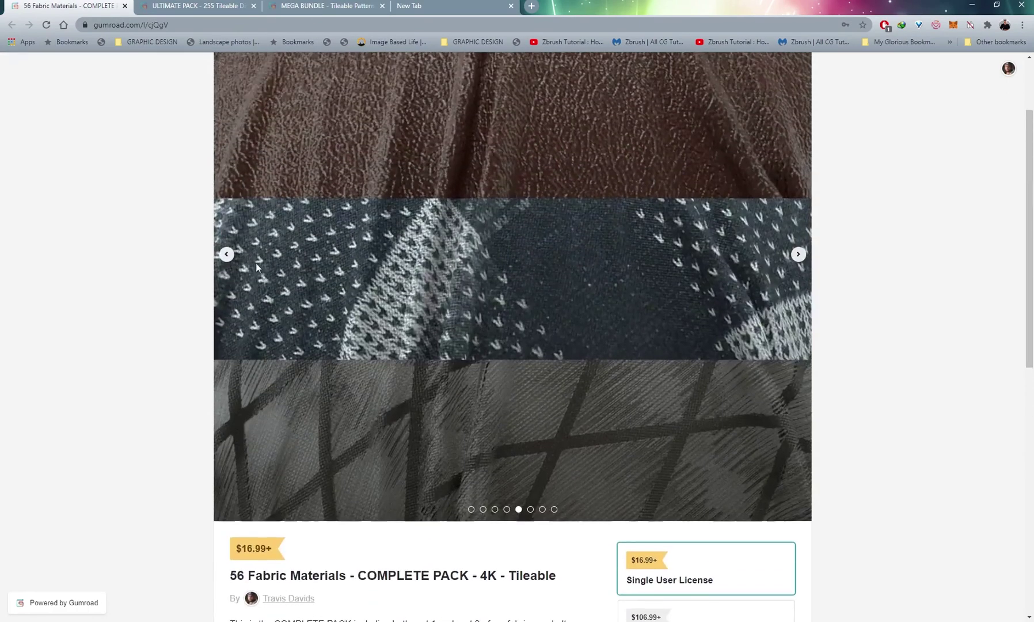
click(226, 254)
click(226, 254)
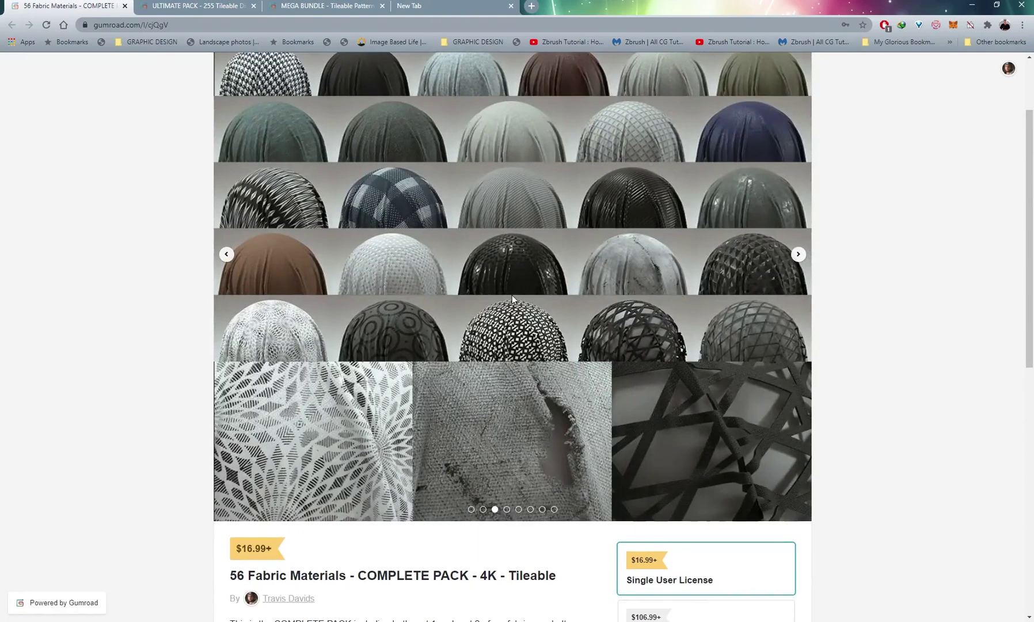
- View the product page of the ULTIMATE PACK with 255 Tileable Displacement/Alpha Patterns
click(201, 7)
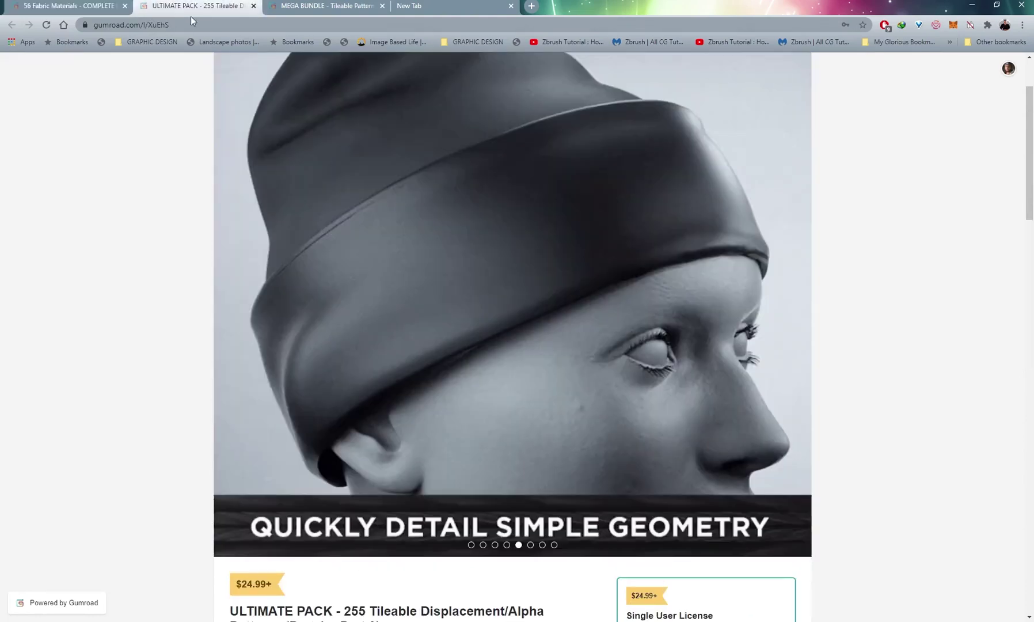
scroll(456, 332, down, 2)
scroll(473, 303, up, 3)
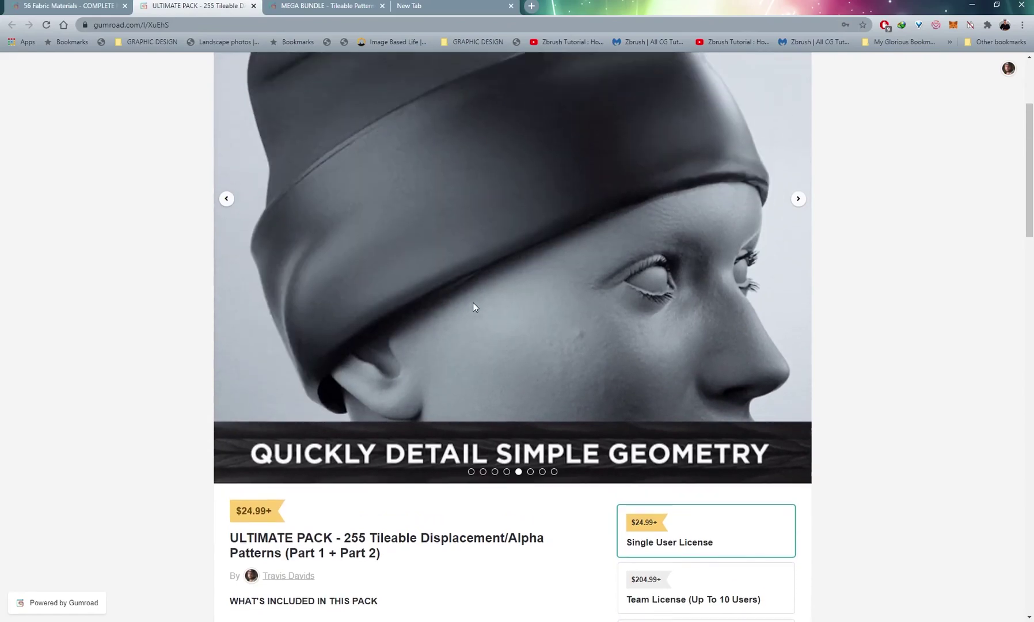
- Look over the 255-pattern pack's beanie preview image, list of included contents and licence options
scroll(473, 303, down, 3)
scroll(472, 302, up, 2)
scroll(473, 306, up, 1)
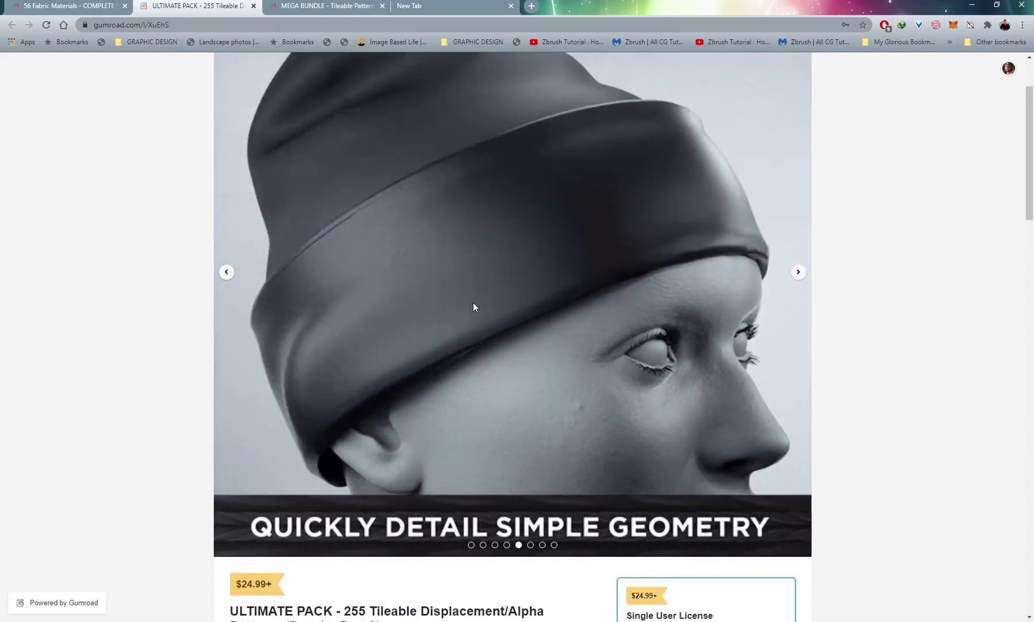
scroll(473, 303, up, 2)
scroll(474, 303, down, 1)
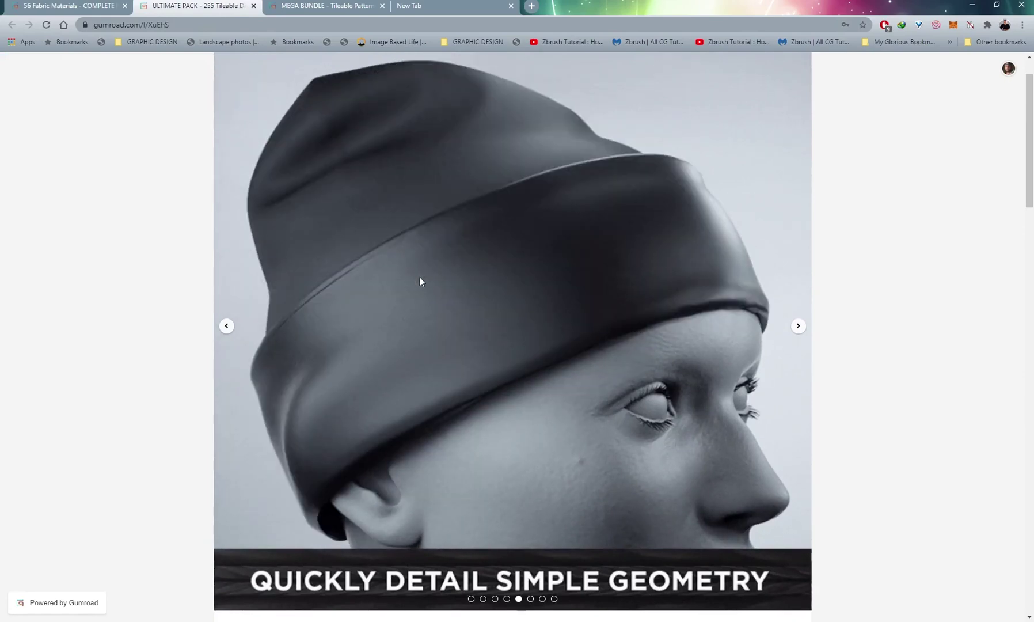
scroll(419, 287, down, 8)
scroll(426, 286, up, 2)
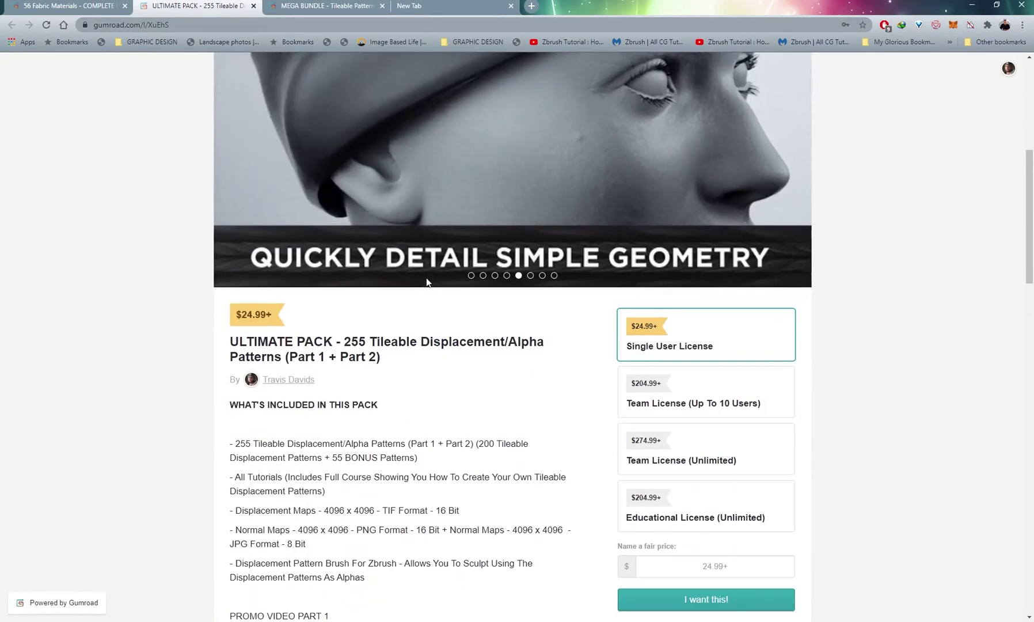
scroll(427, 282, down, 2)
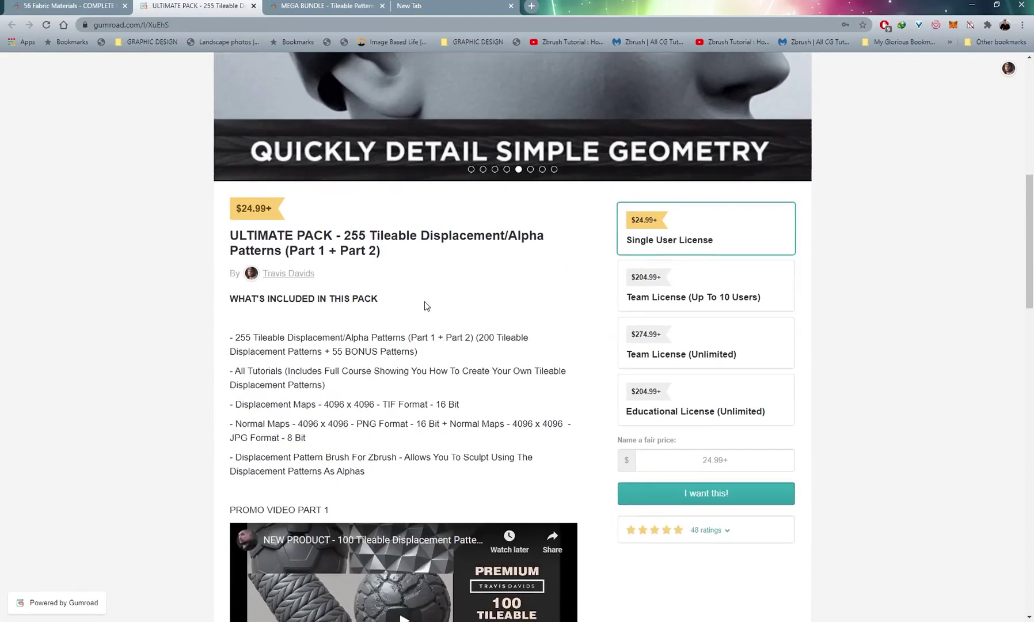
scroll(432, 300, up, 5)
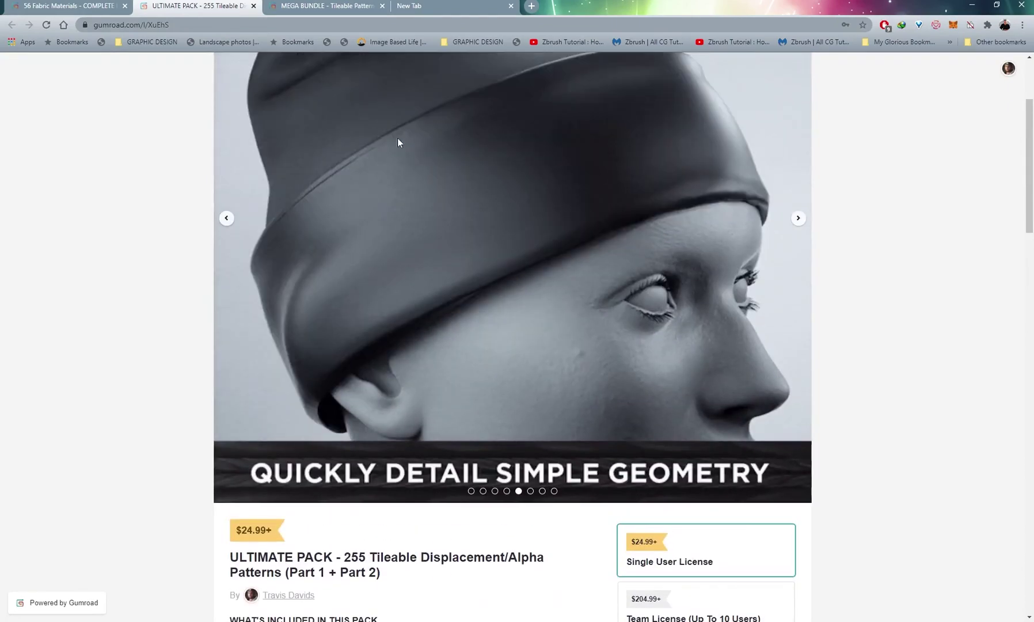
- Open the MEGA BUNDLE - Tileable Patterns & Materials page, highlight "461 Tileable Maps" in its title and read what the bundle includes
key(ctrl+Tab)
scroll(375, 315, down, 7)
scroll(403, 322, up, 2)
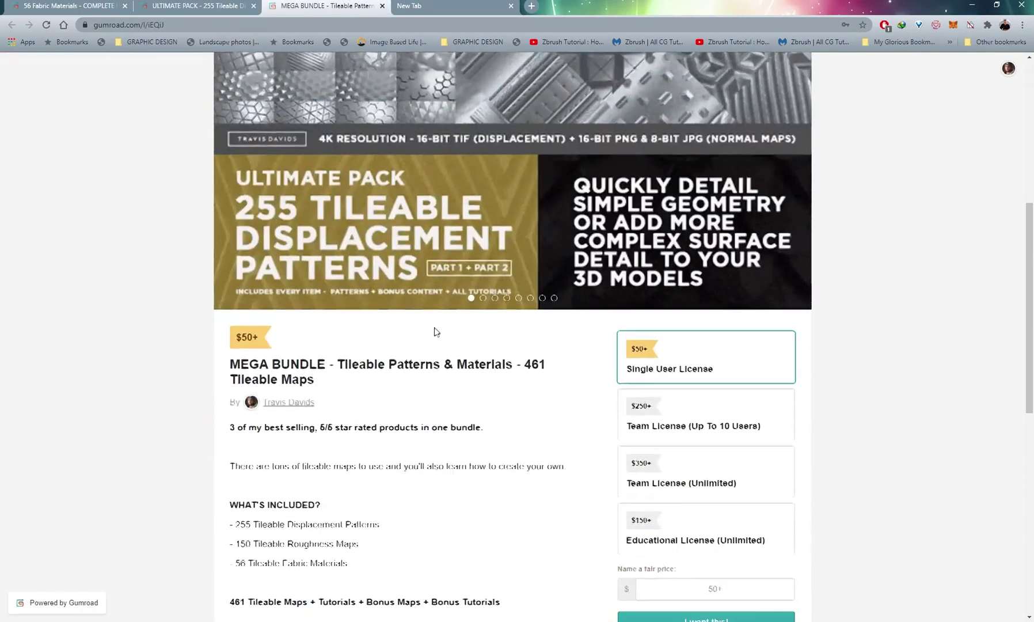
drag(532, 425, 549, 446)
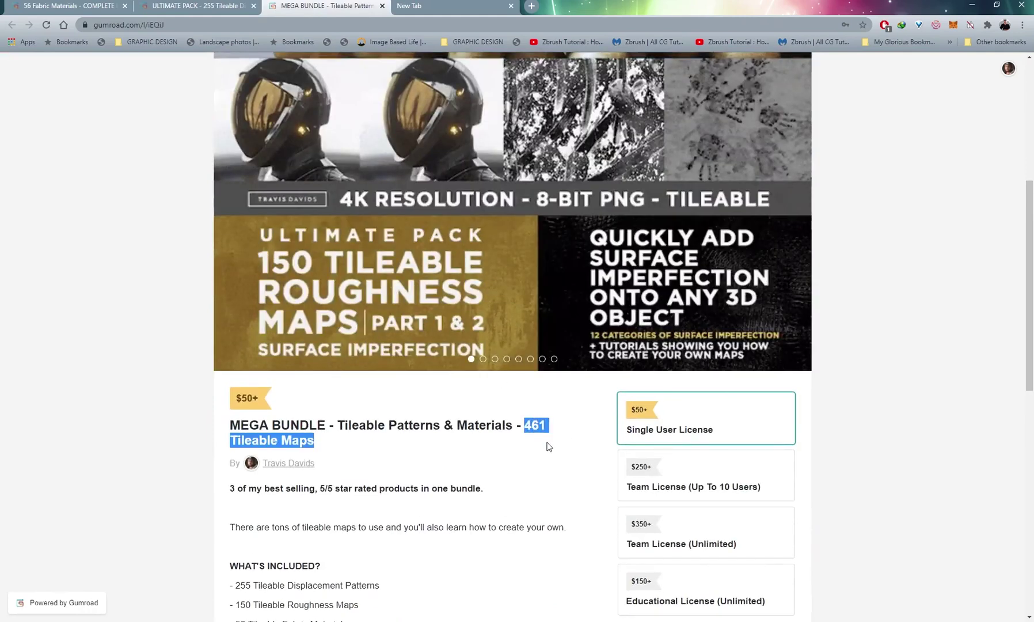
scroll(547, 448, down, 3)
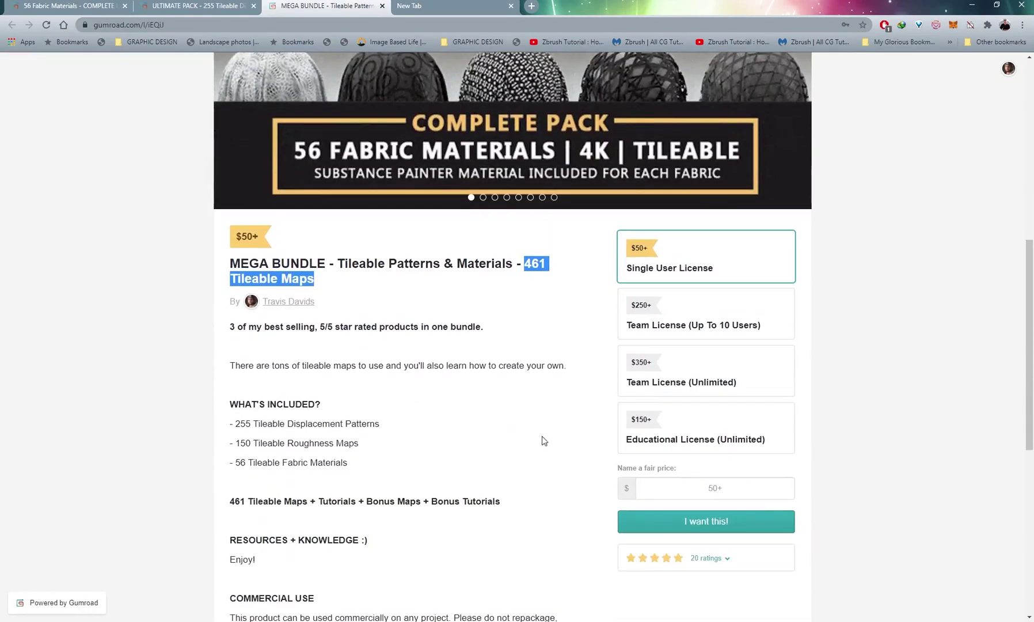
scroll(529, 437, up, 5)
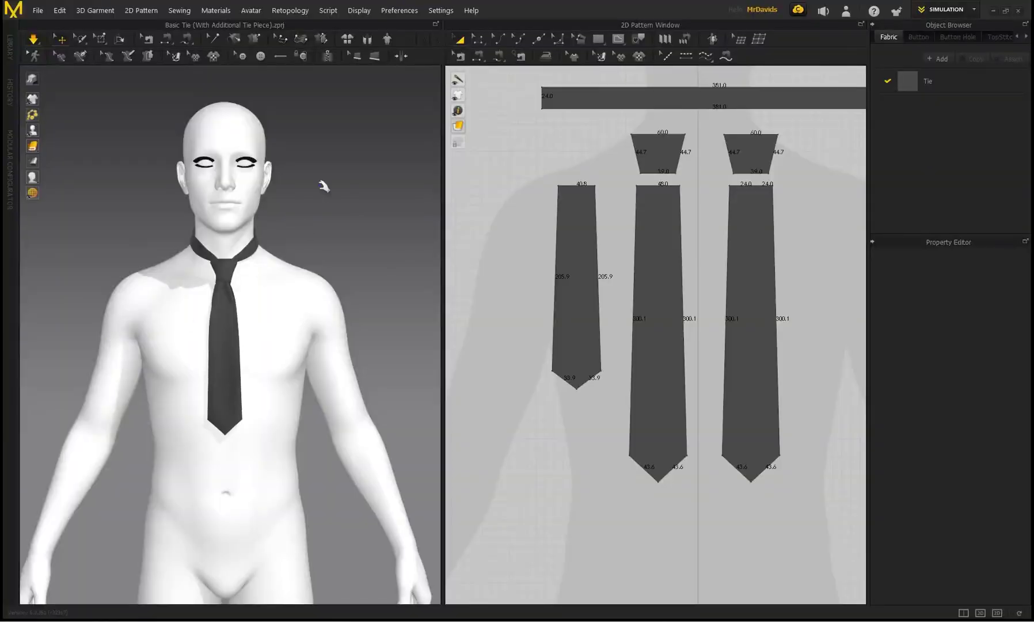
- Switch back to Marvelous Designer, select both long tie patterns together to examine them on the avatar, and clear the selection
click(648, 303)
shift+click(734, 321)
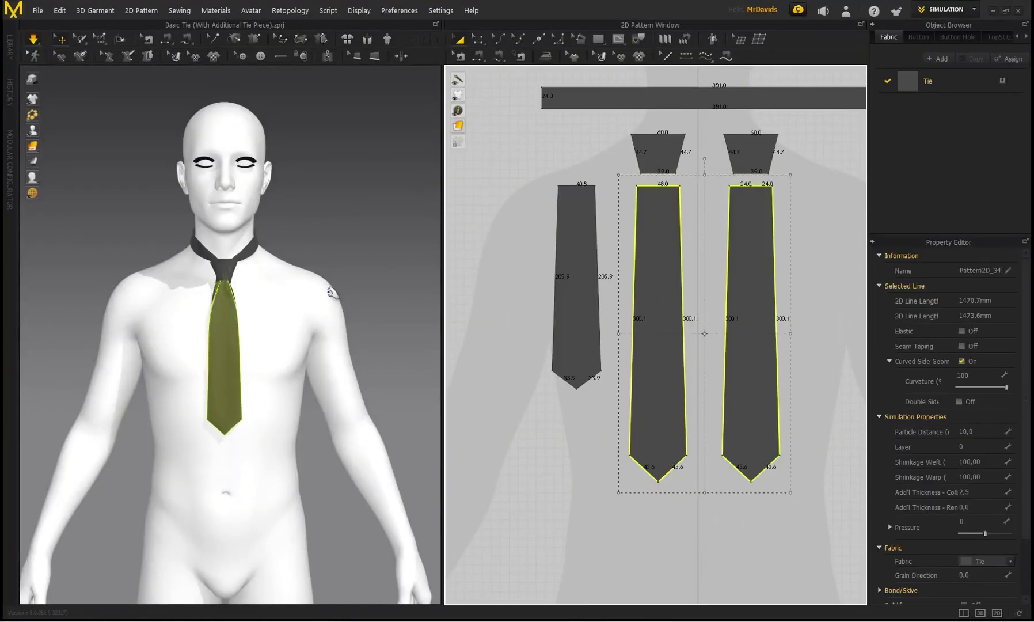
right_drag(285, 357, 321, 369)
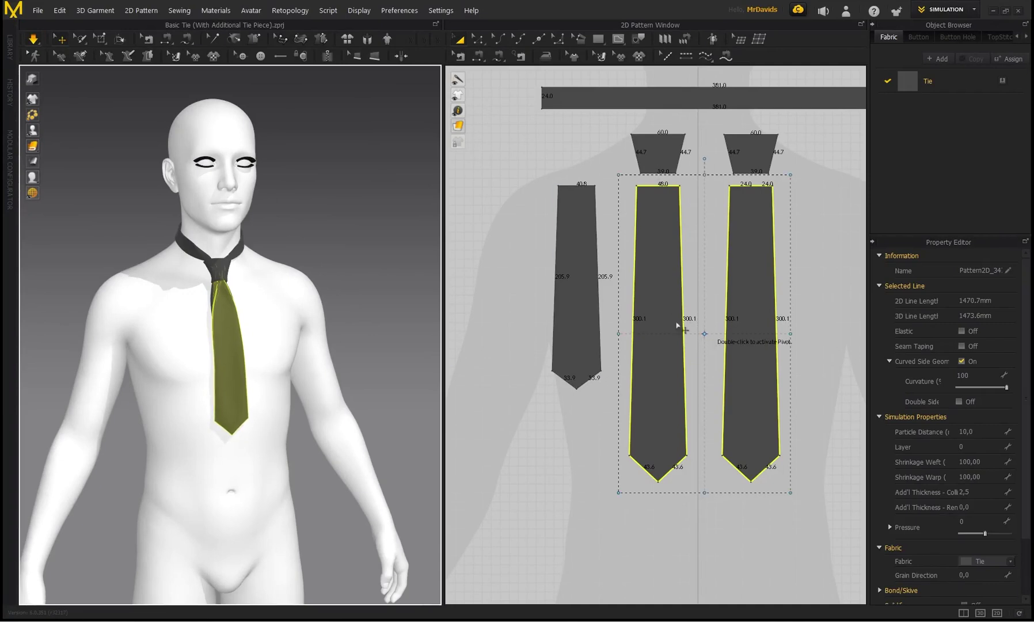
right_drag(245, 301, 215, 278)
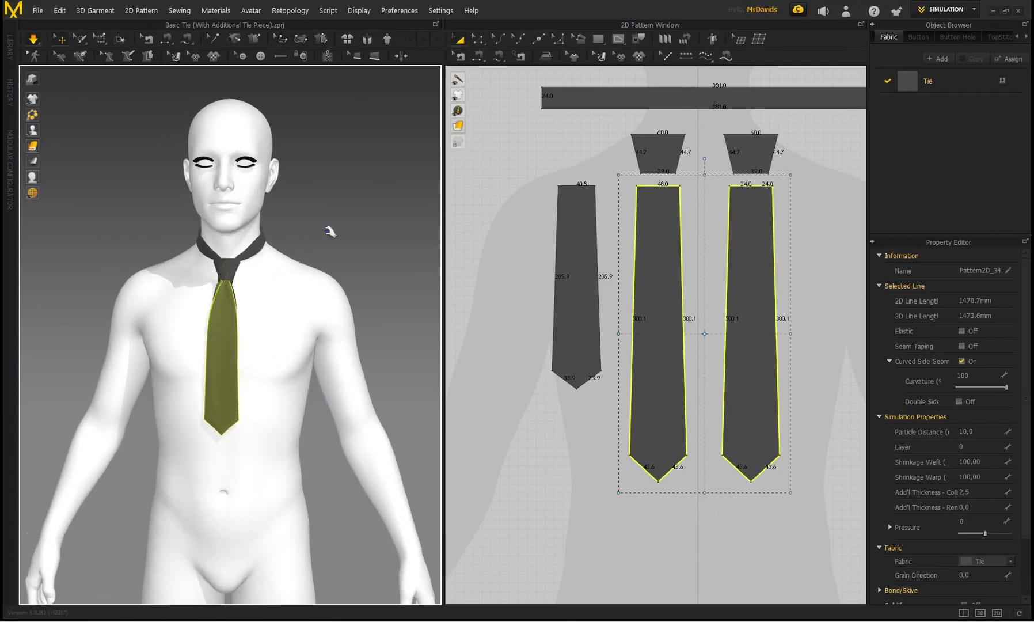
right_drag(327, 232, 339, 222)
click(324, 211)
- Examine the finished draped tie, its knot and neckband on the avatar from the front and both sides
scroll(293, 260, up, 3)
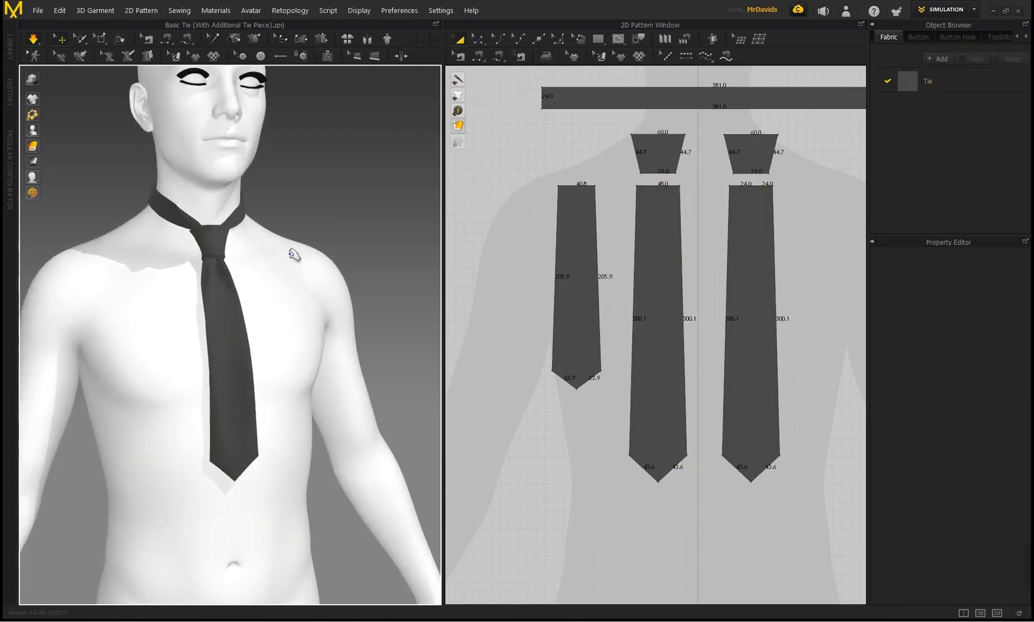
right_drag(293, 261, 212, 252)
middle_drag(245, 270, 265, 276)
scroll(265, 276, down, 1)
right_drag(257, 305, 182, 154)
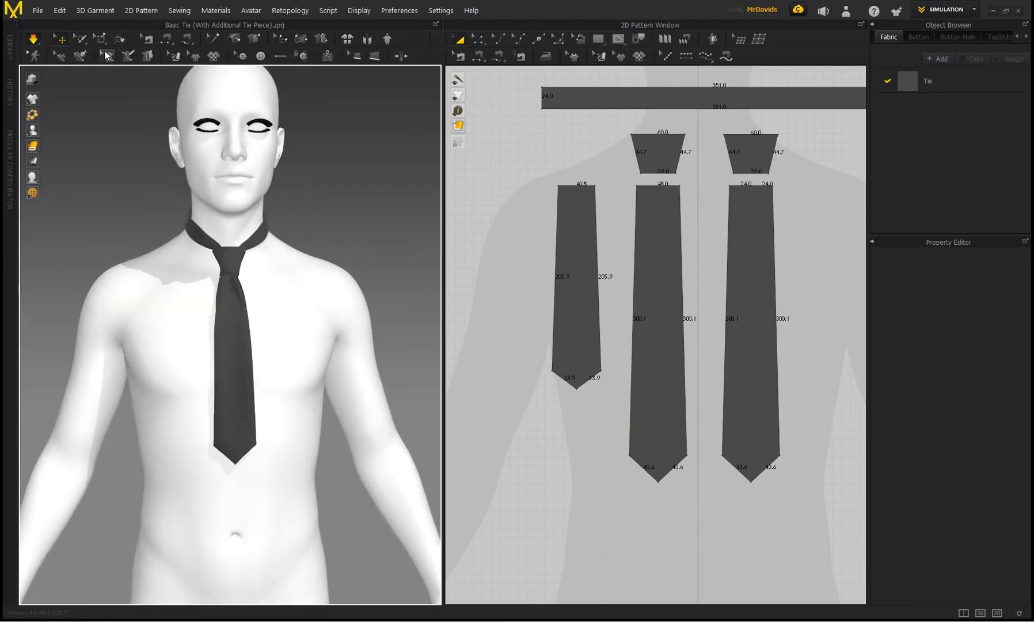
right_drag(124, 270, 180, 229)
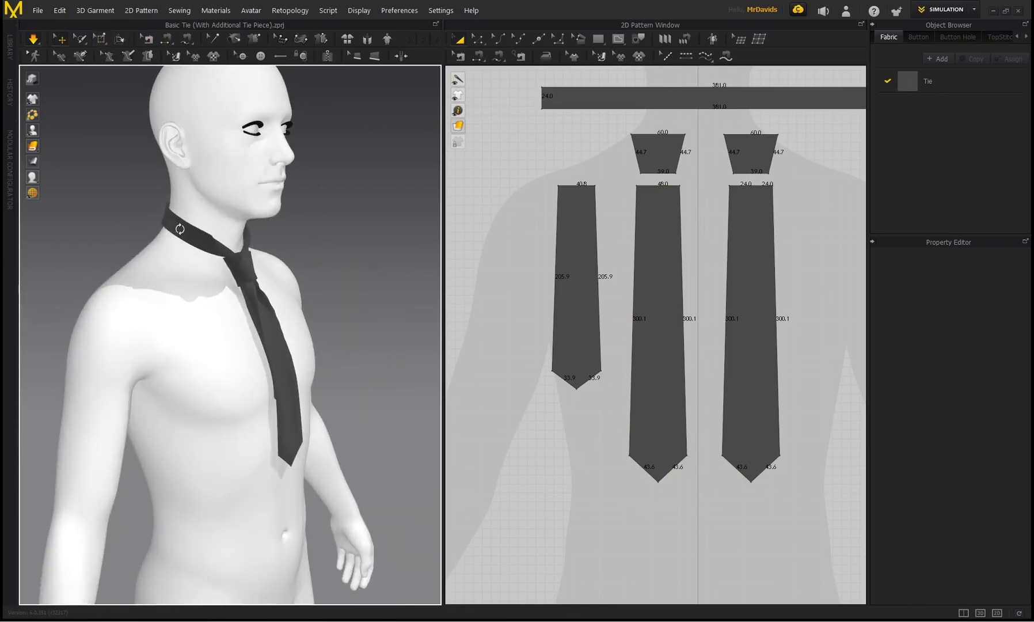
right_drag(346, 246, 264, 268)
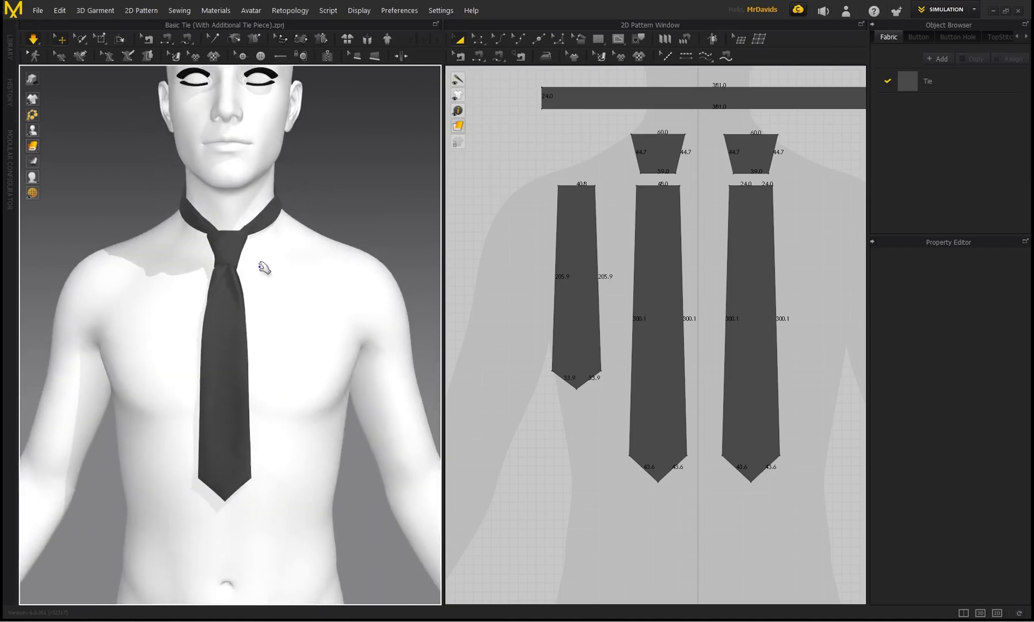
scroll(274, 292, up, 2)
right_drag(222, 277, 306, 286)
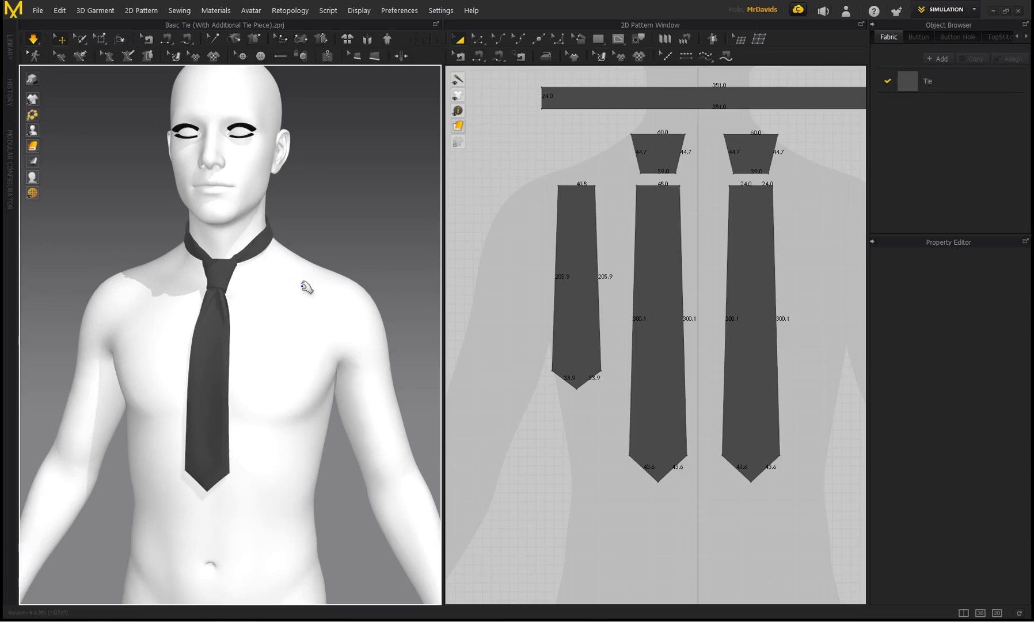
scroll(261, 295, up, 1)
scroll(274, 313, down, 1)
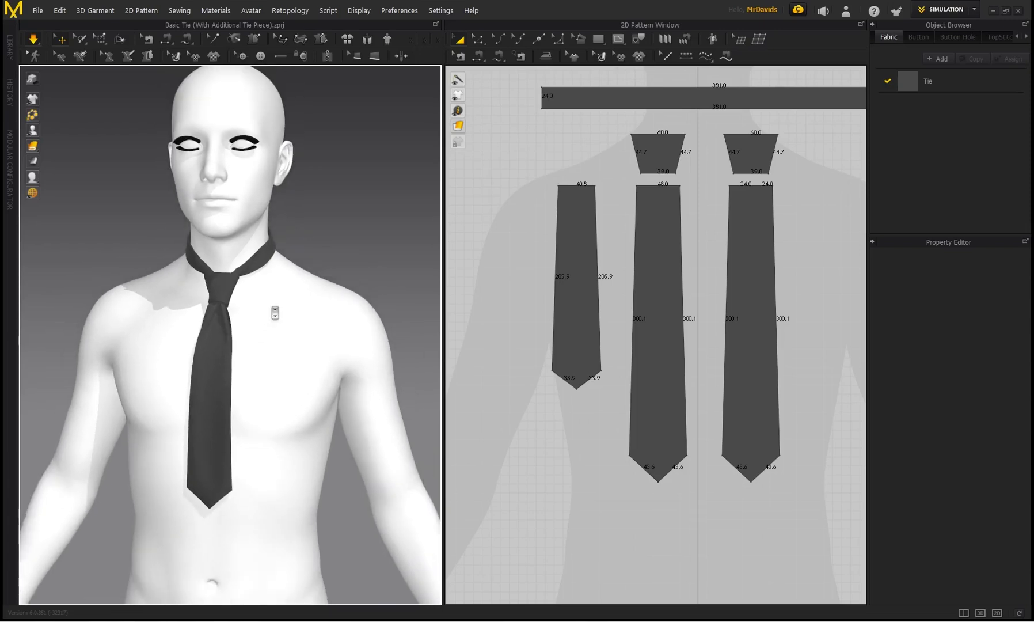
scroll(274, 312, up, 1)
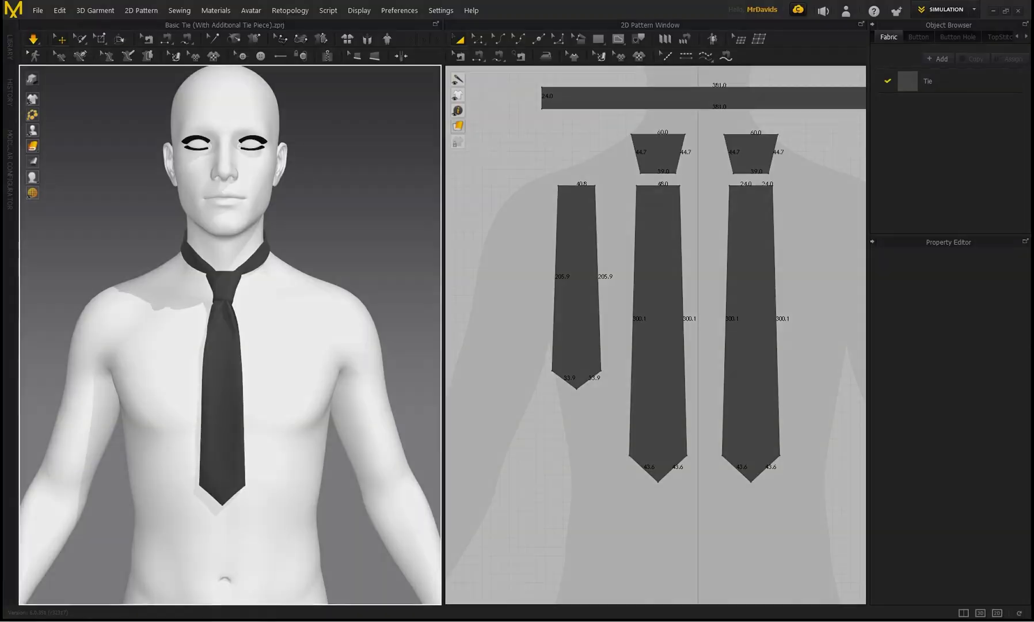